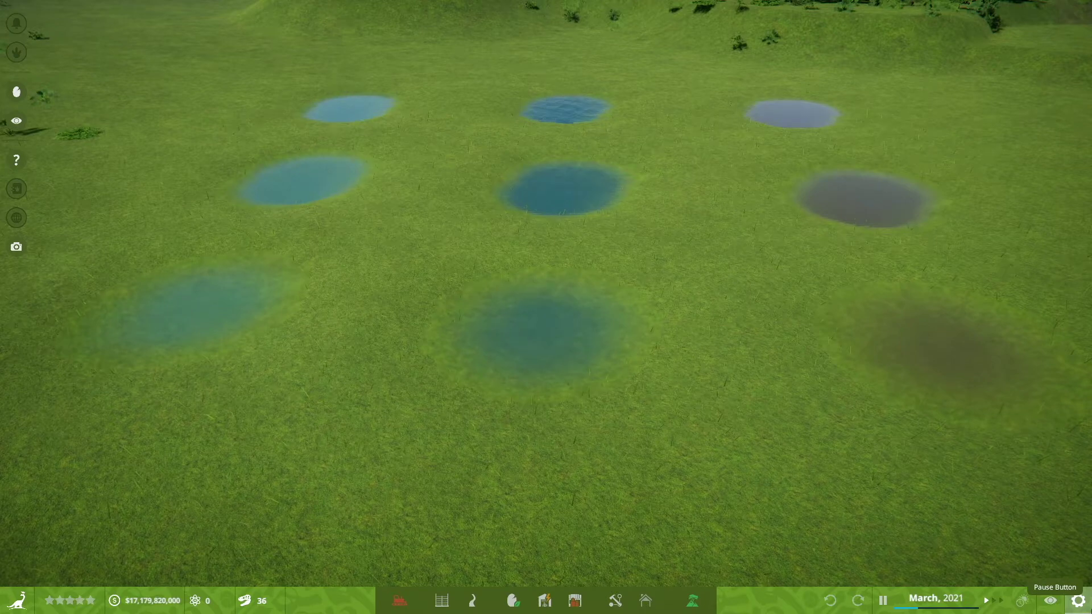
Step: Survey the grid of nine sample ponds and examine the nearest pond's water surface at ground level
scroll(753, 446, "up", 4)
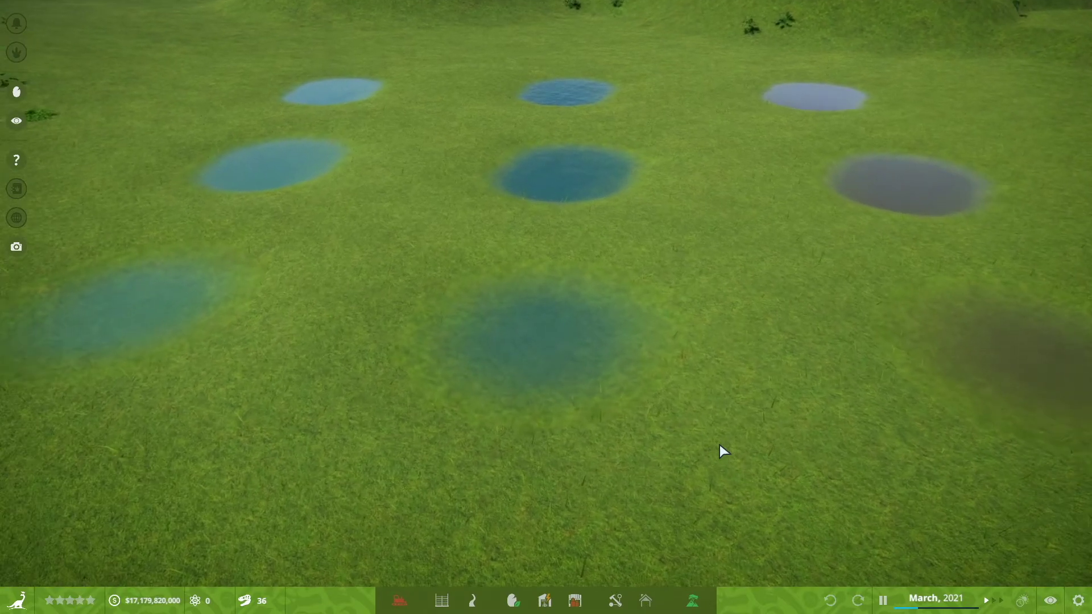
scroll(718, 445, "down", 4)
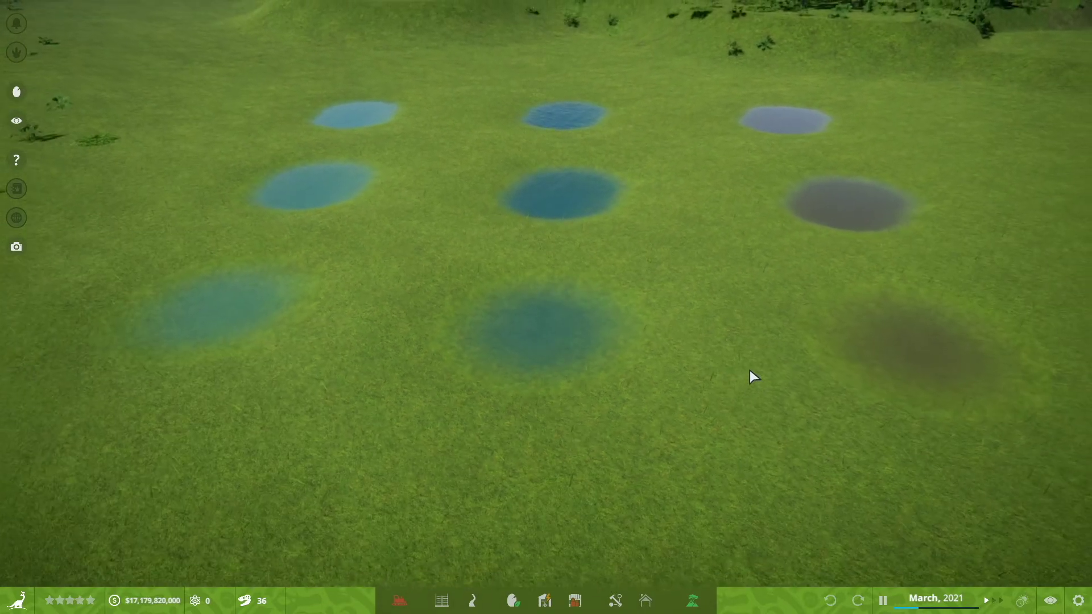
scroll(744, 361, "up", 2)
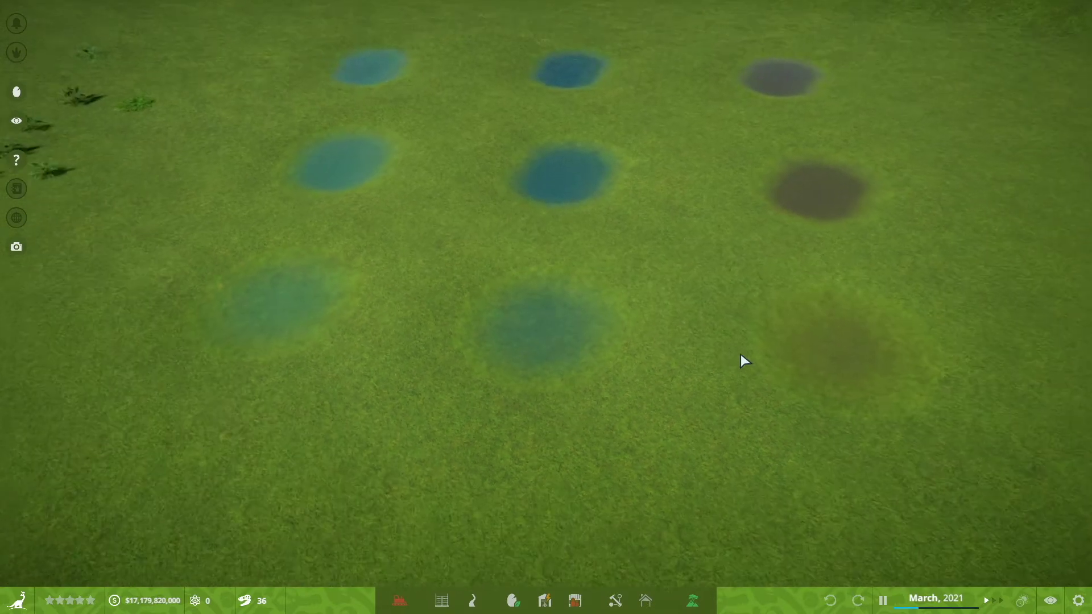
scroll(745, 361, "down", 1)
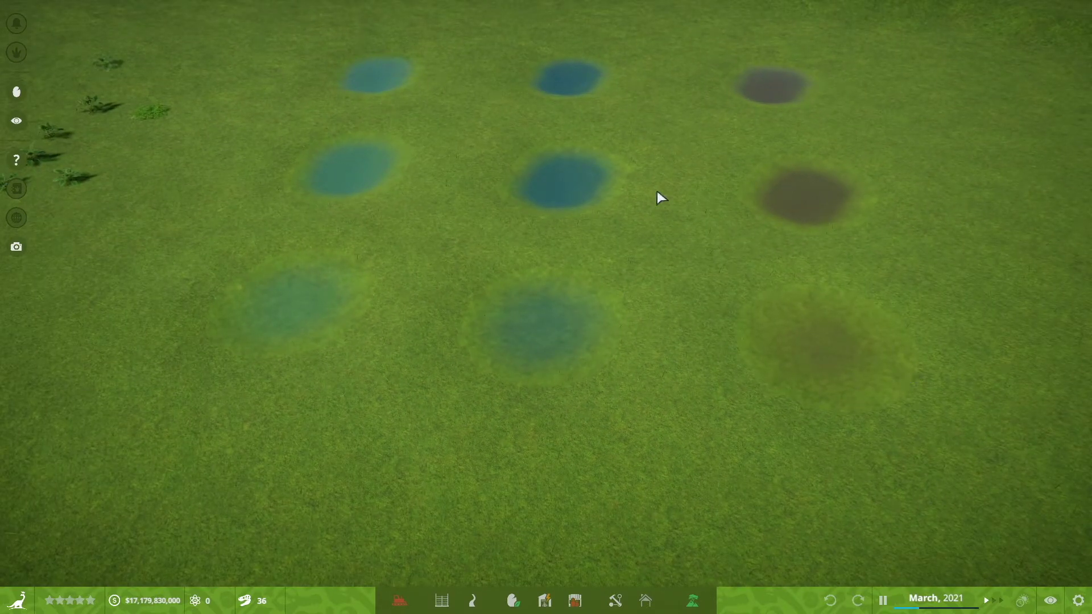
scroll(624, 355, "up", 3)
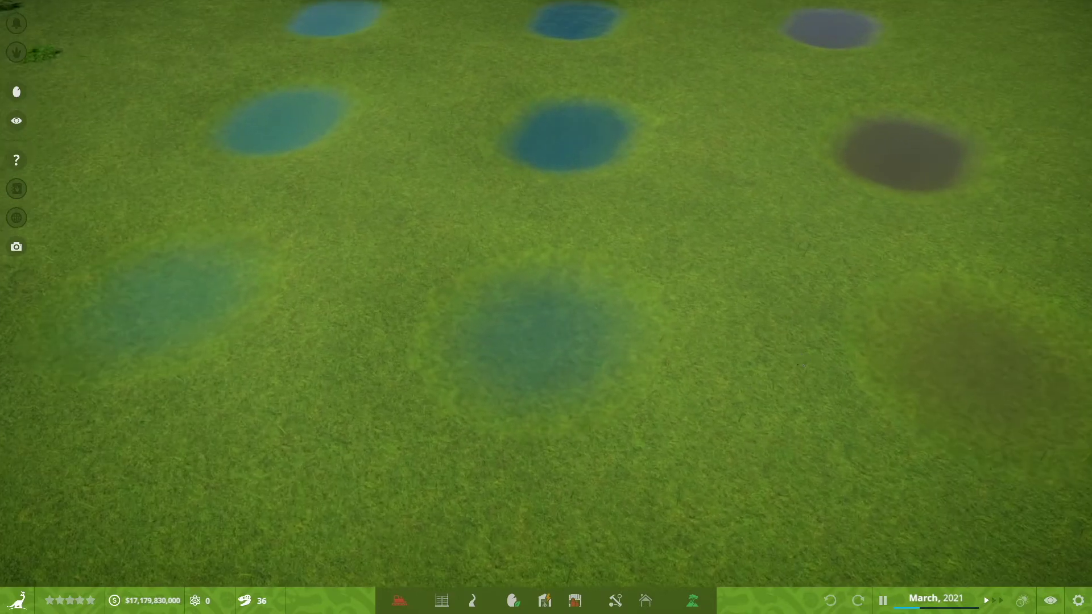
left_click_drag(623, 355, 777, 365)
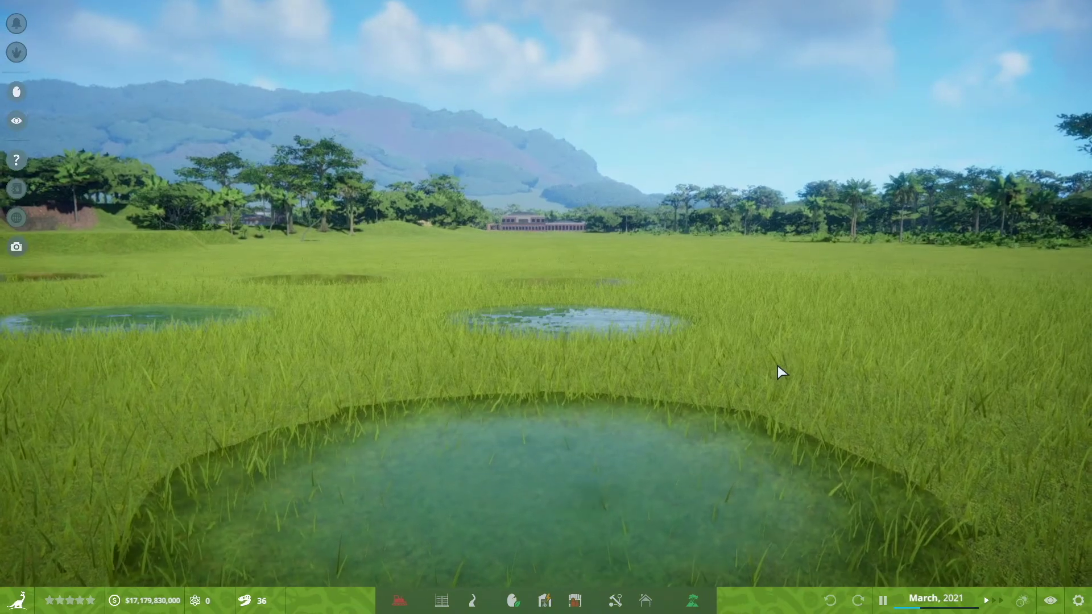
scroll(777, 365, "up", 4)
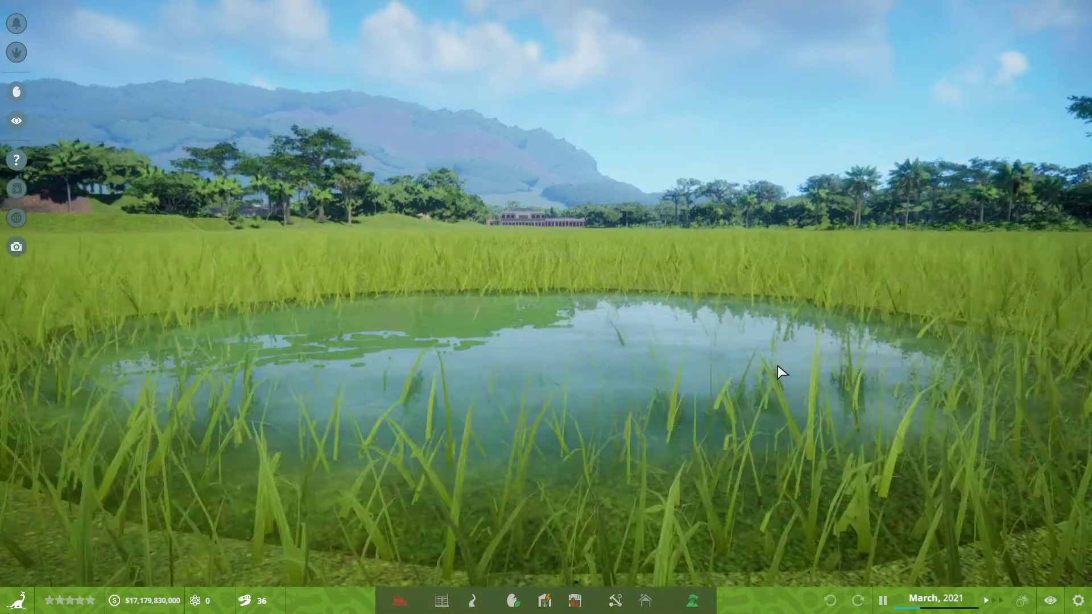
scroll(776, 366, "up", 2)
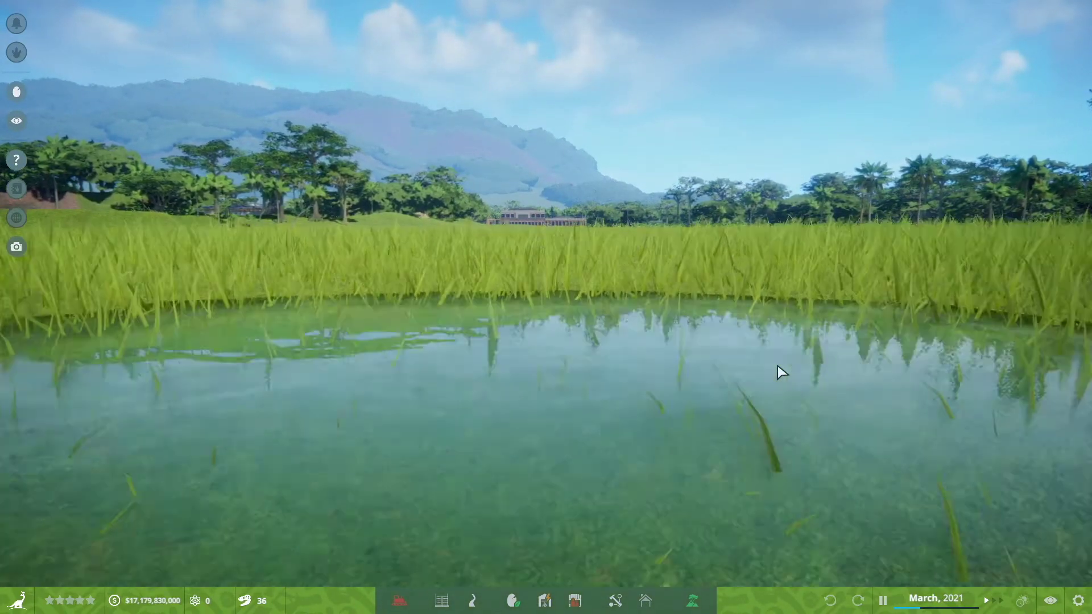
scroll(776, 365, "up", 3)
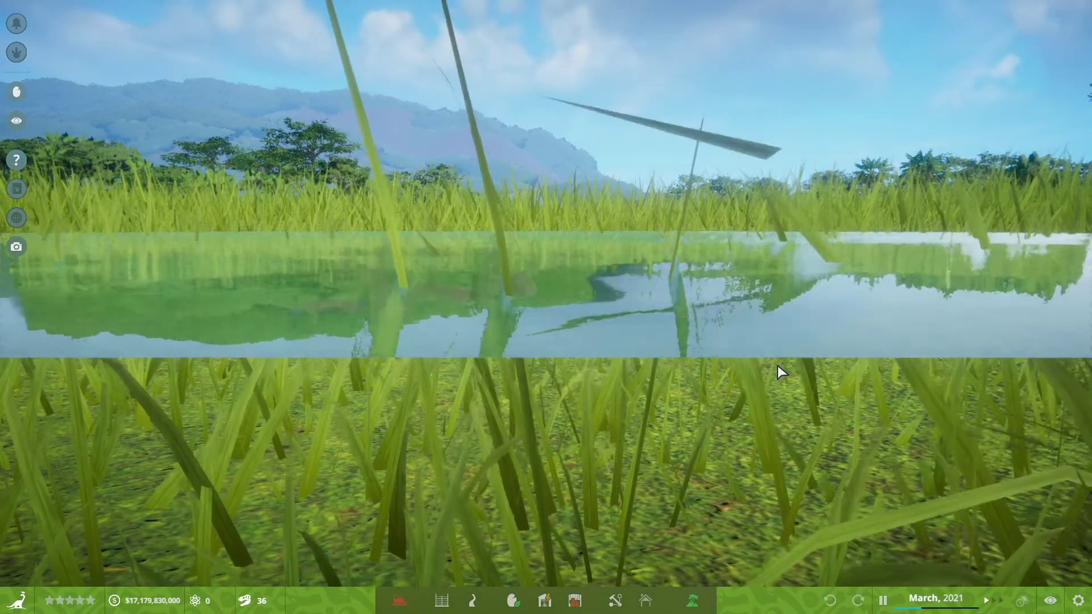
scroll(572, 334, "down", 2)
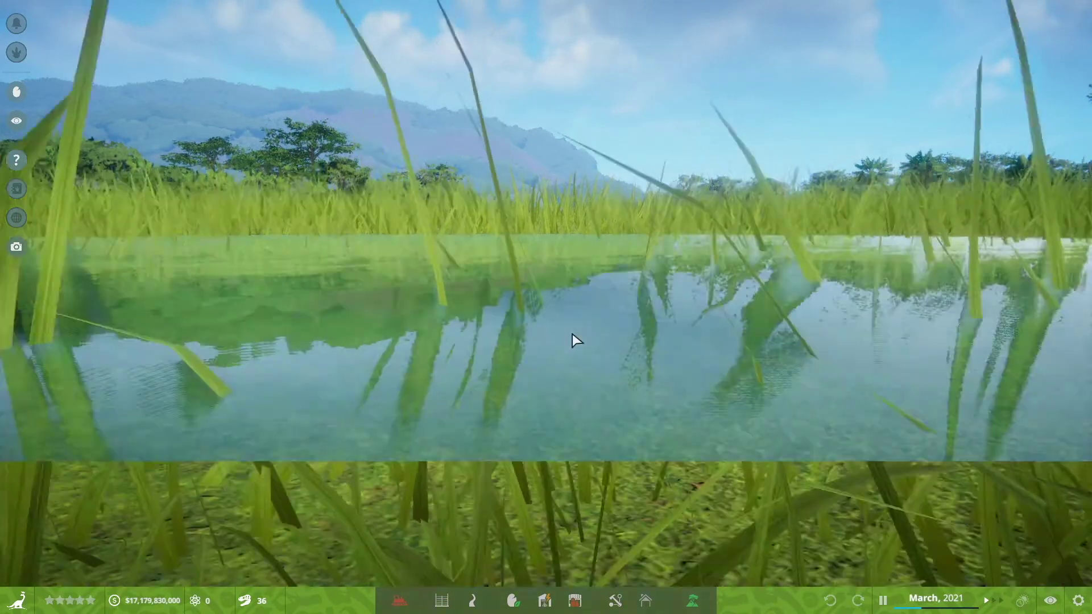
Step: Examine the pond's water clarity, its bed and the grass around its shore up close from several angles
left_click_drag(594, 320, 594, 398)
key("a")
scroll(594, 324, "up", 3)
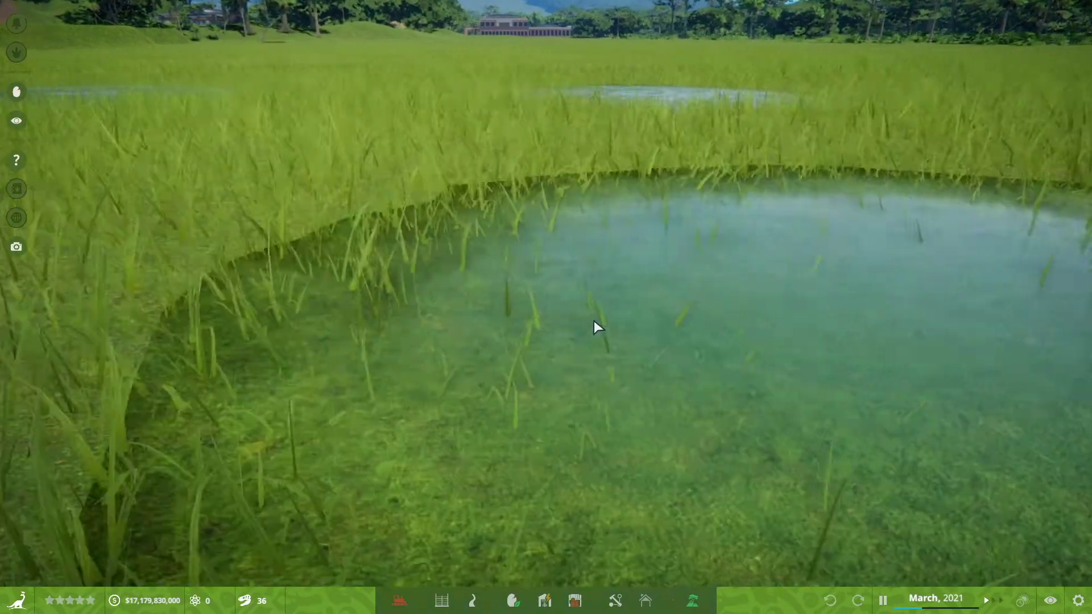
key("a")
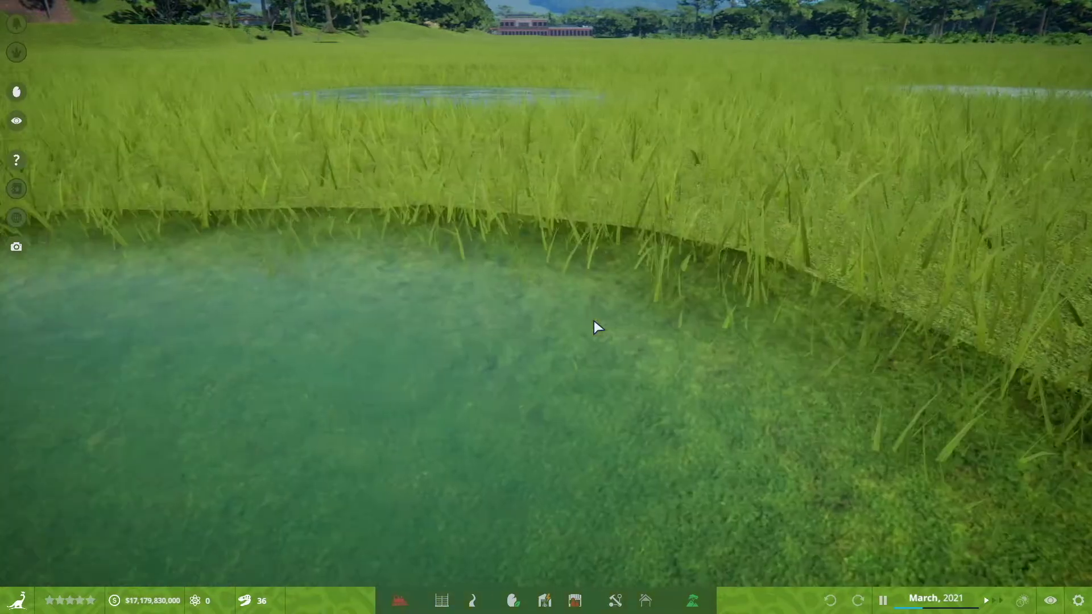
key("s")
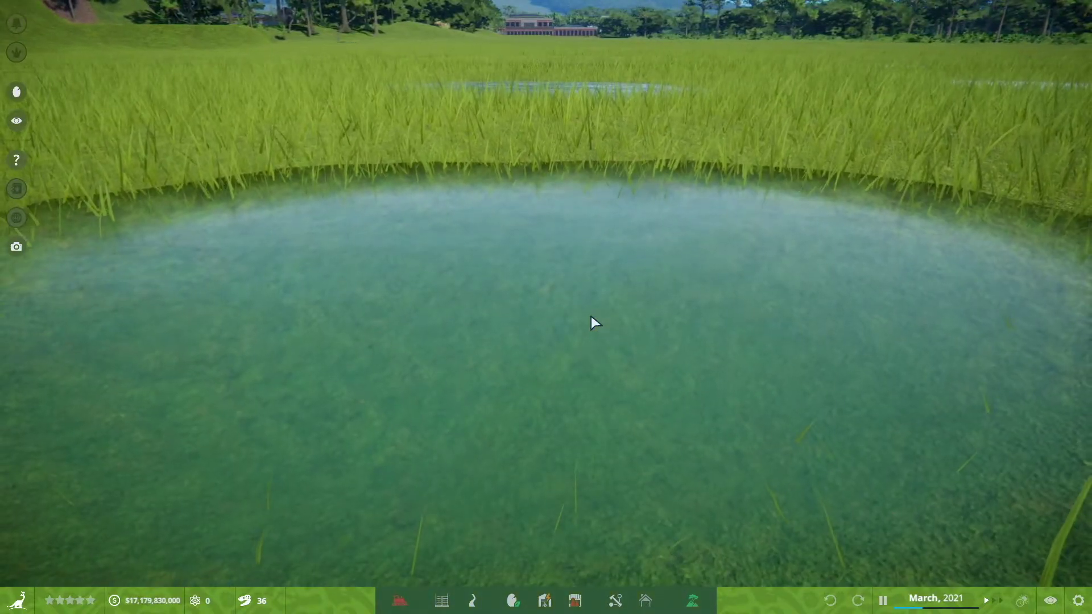
mouse_move(592, 315)
left_mouse_down()
mouse_move(577, 316)
mouse_move(586, 321)
mouse_move(586, 294)
left_mouse_up()
scroll(585, 294, "up", 3)
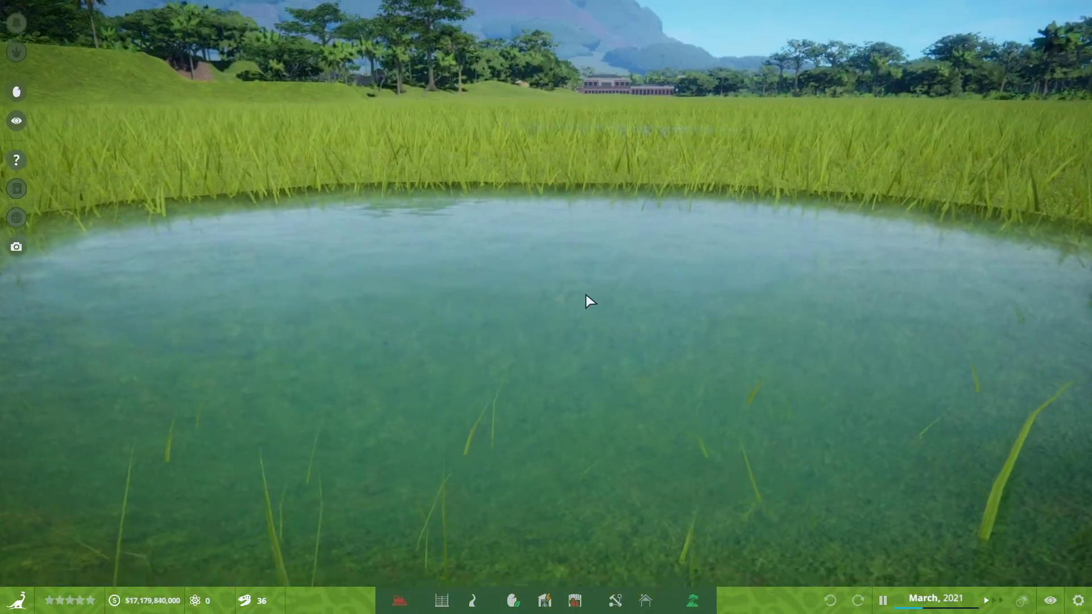
scroll(585, 294, "up", 3)
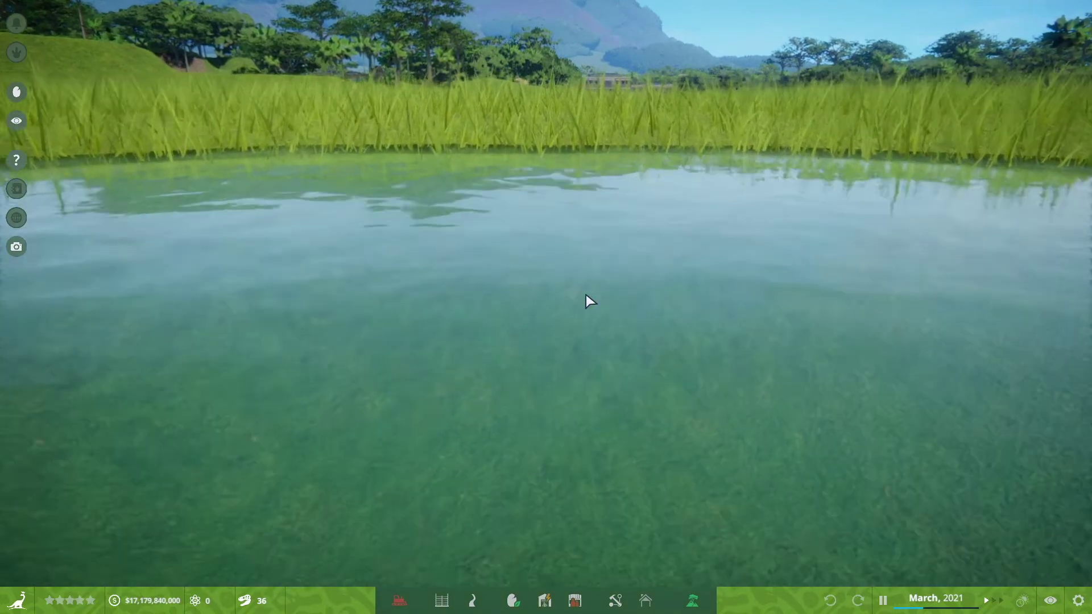
key("w")
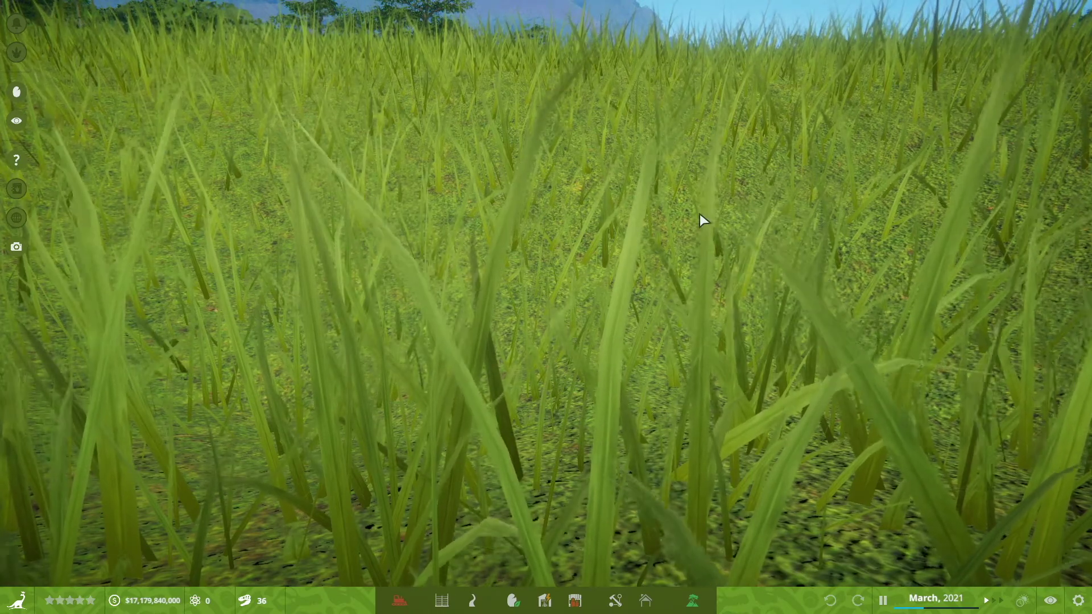
key("s")
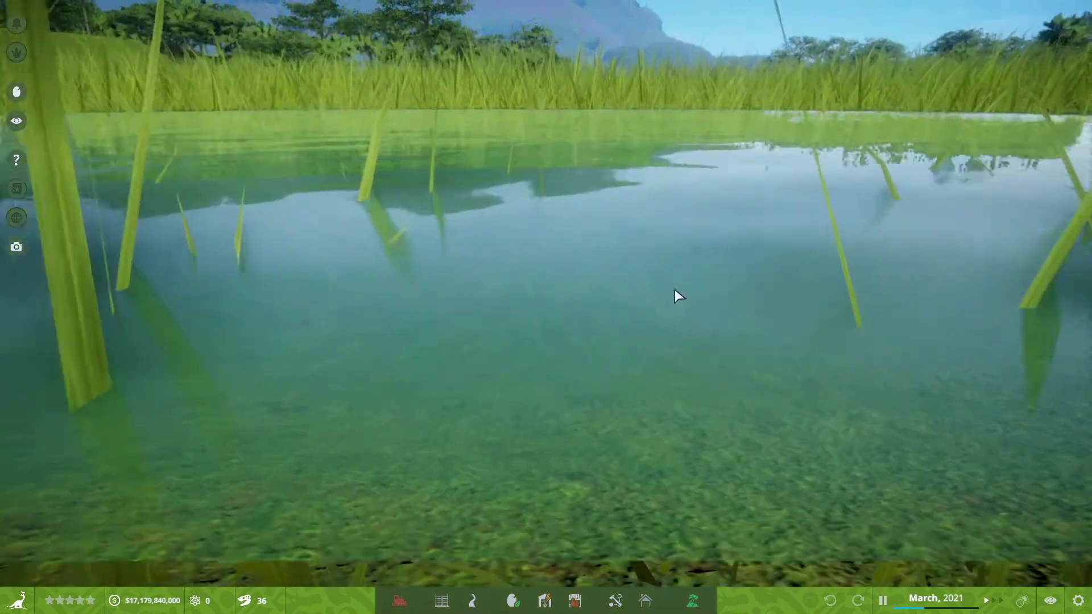
left_click_drag(606, 230, 609, 234)
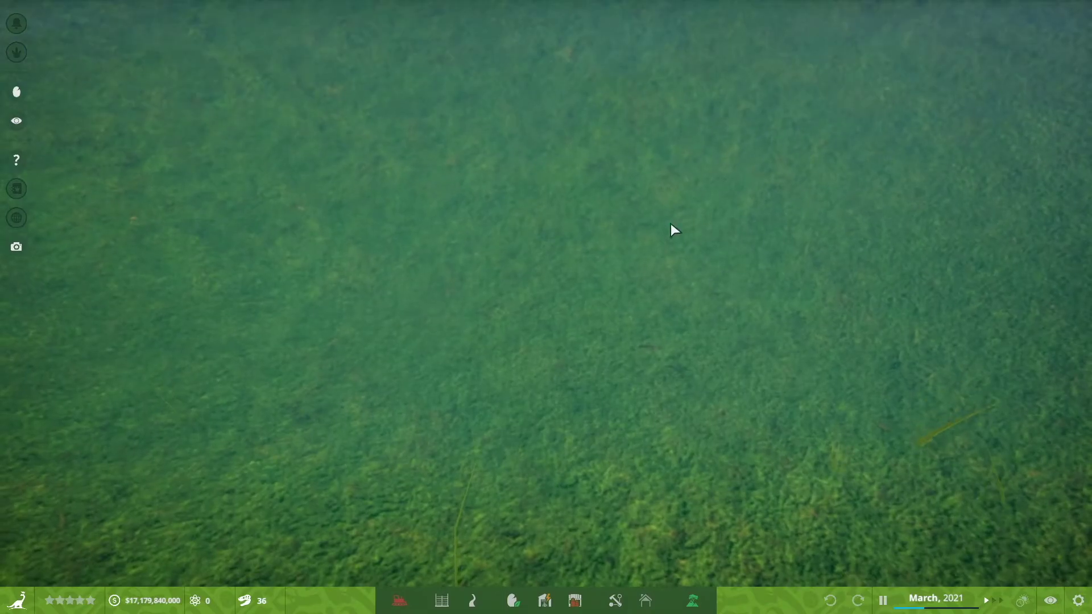
key("s")
key("a")
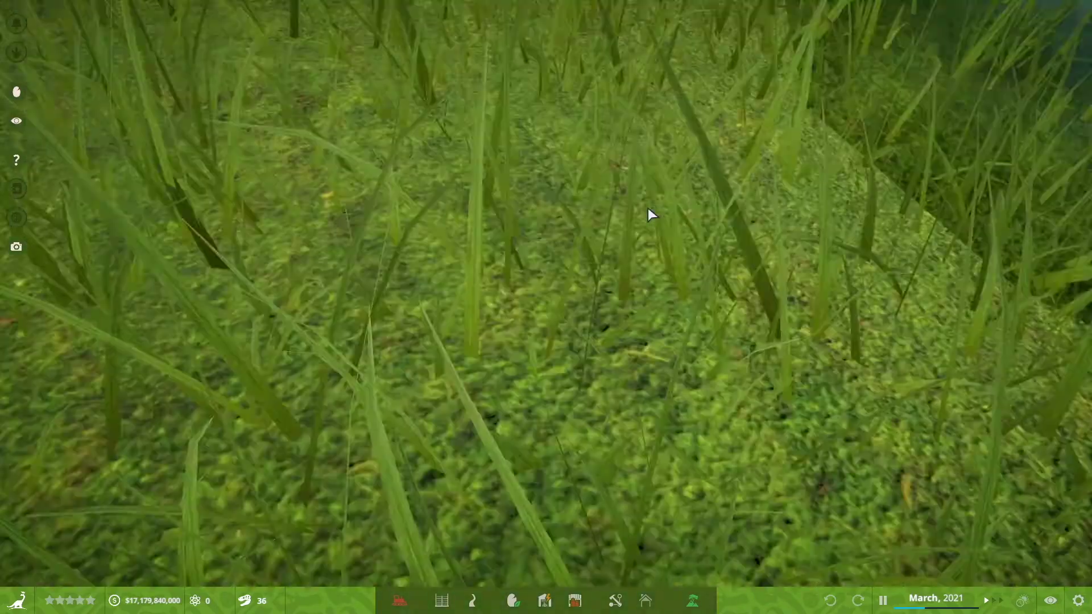
key("a")
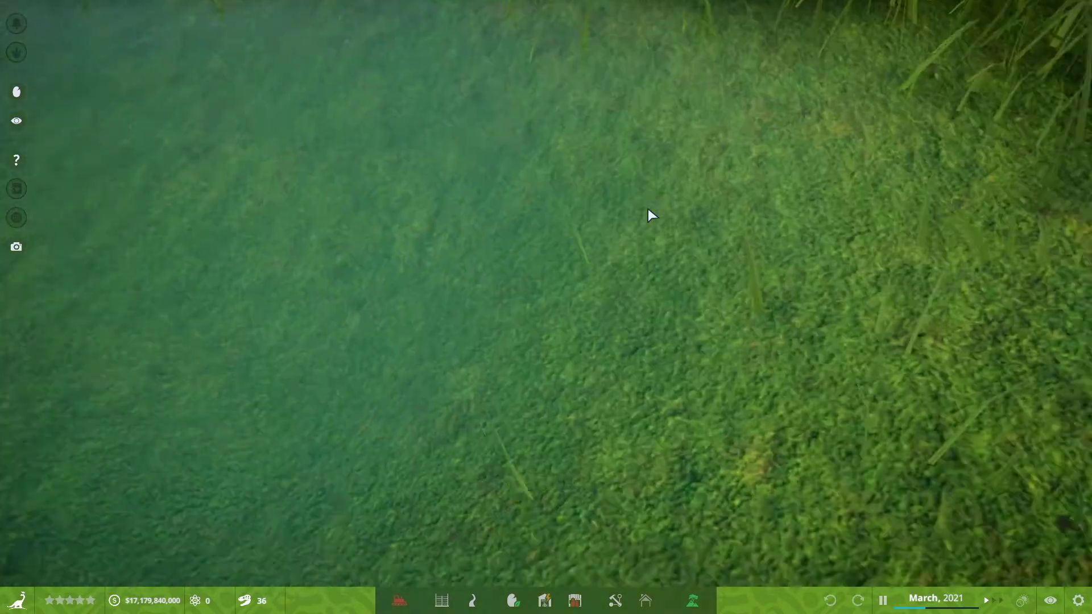
key("a")
mouse_move(653, 206)
left_mouse_down()
mouse_move(653, 196)
mouse_move(642, 216)
left_mouse_up()
key("a")
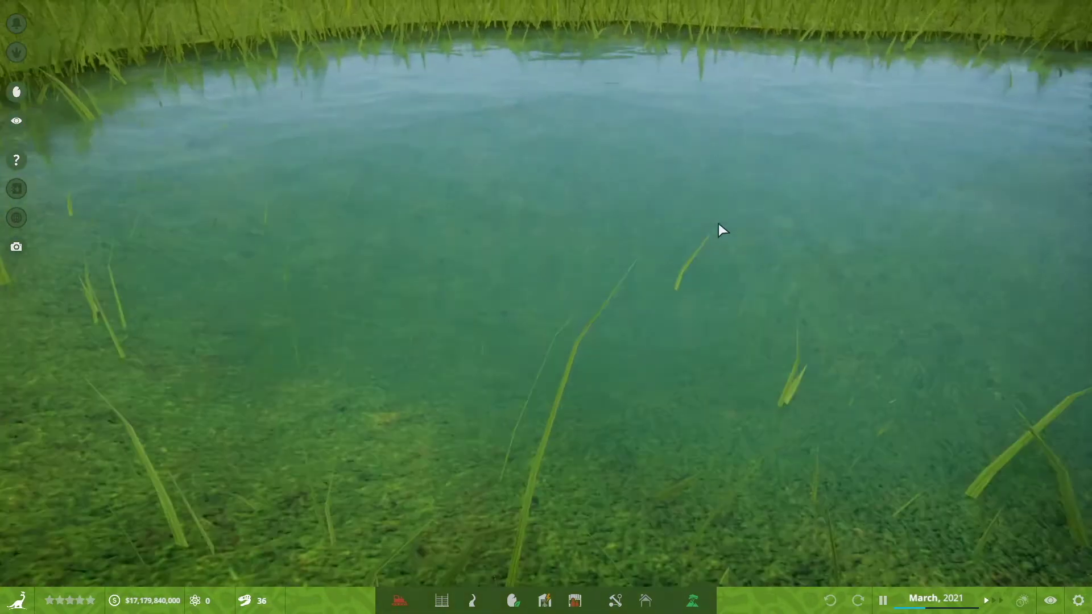
key("a")
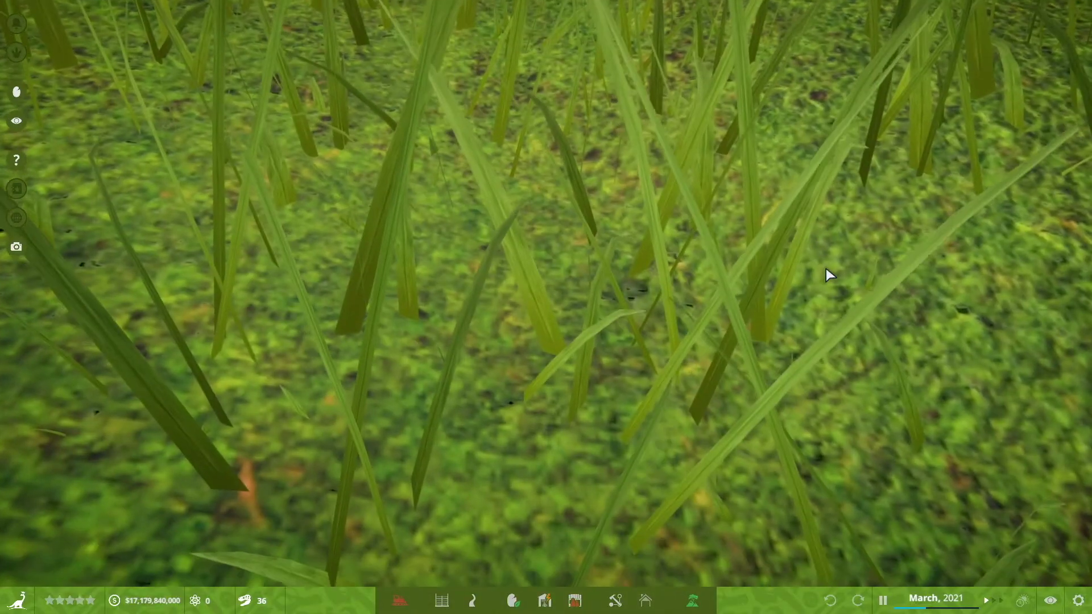
mouse_move(826, 269)
left_mouse_down()
mouse_move(827, 239)
mouse_move(829, 271)
left_mouse_up()
scroll(819, 276, "down", 3)
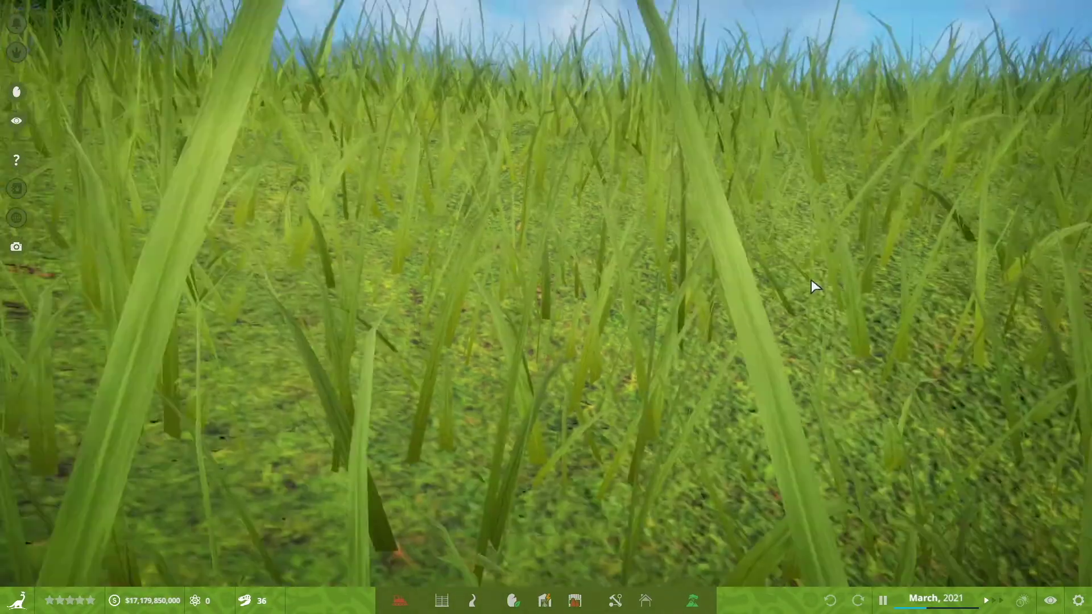
key("d")
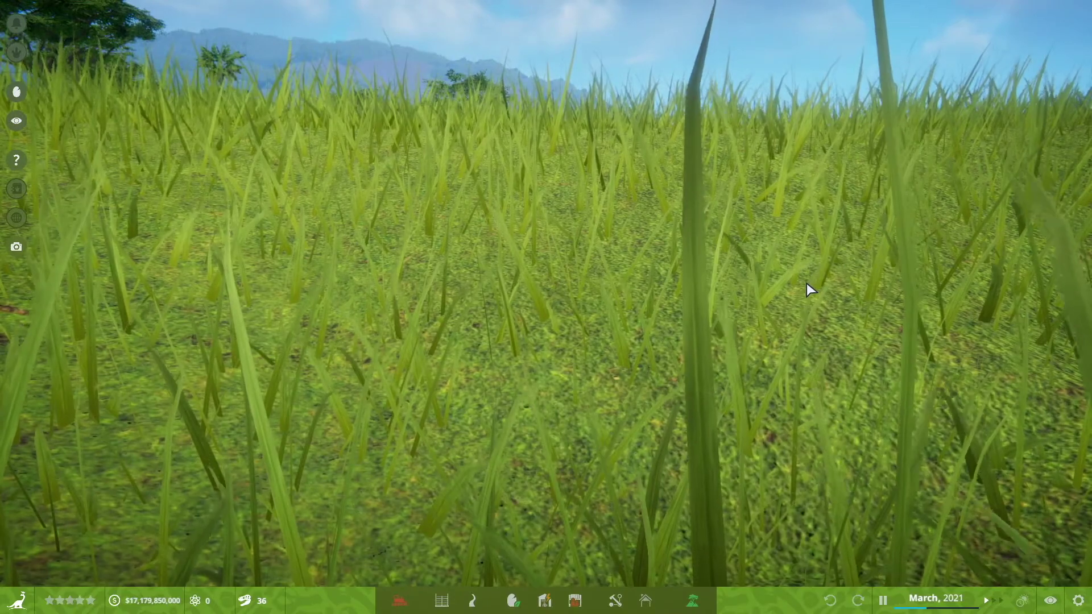
scroll(803, 285, "down", 1)
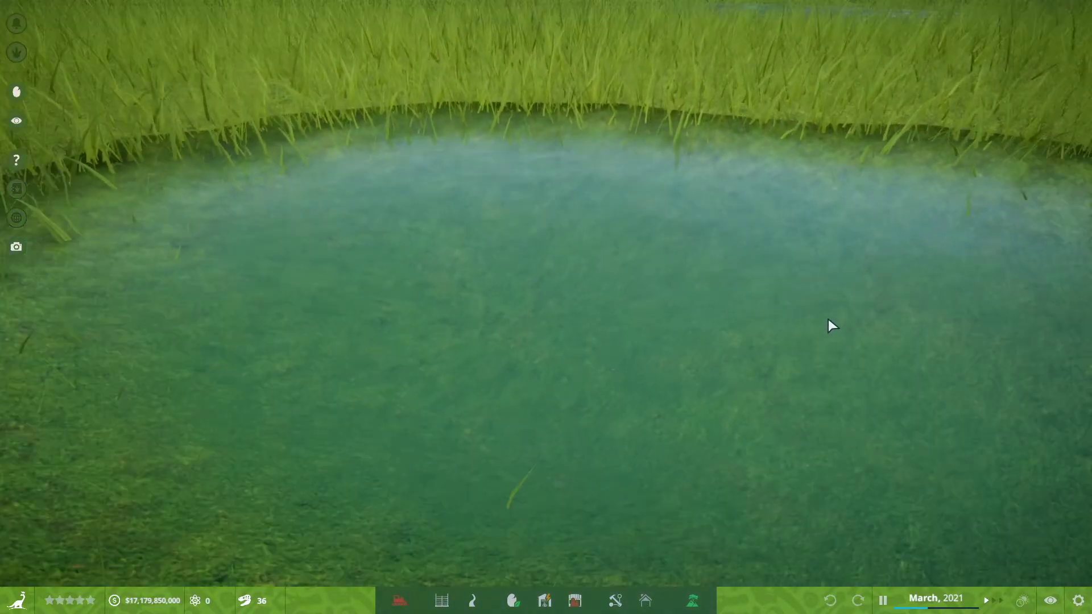
Step: Select the Wetland Sand substrate as the landscaping paint for the teal pond
scroll(828, 319, "down", 5)
left_click_drag(842, 308, 836, 310)
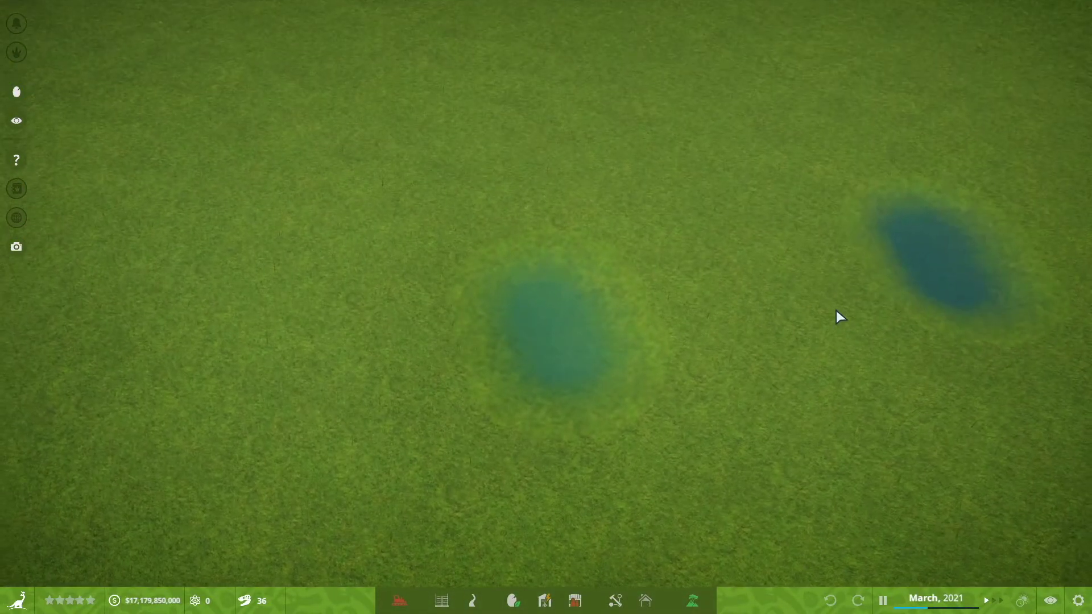
scroll(836, 309, "up", 1)
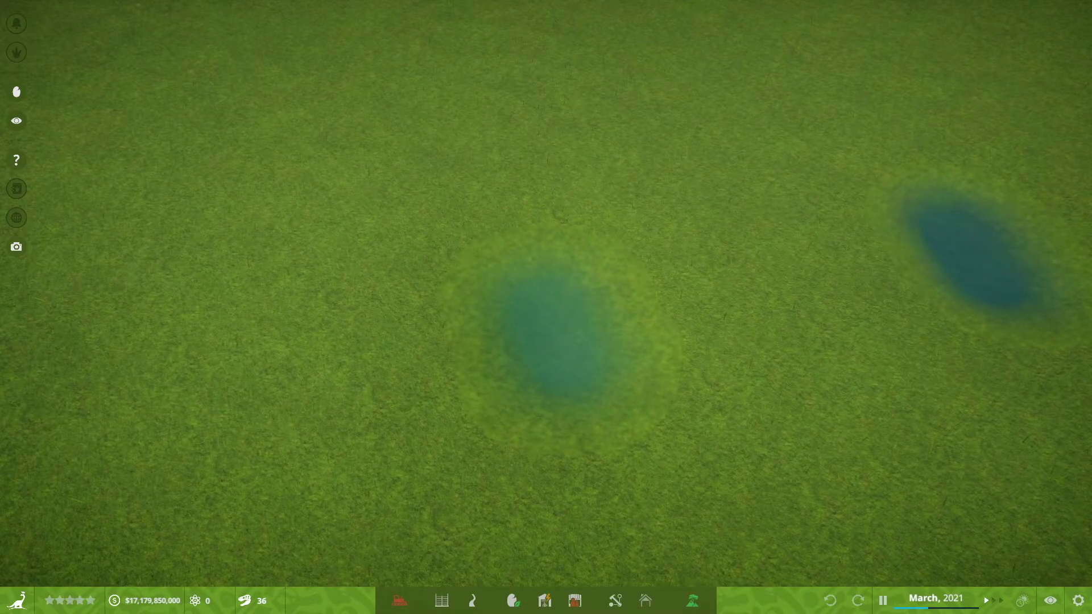
left_click(692, 601)
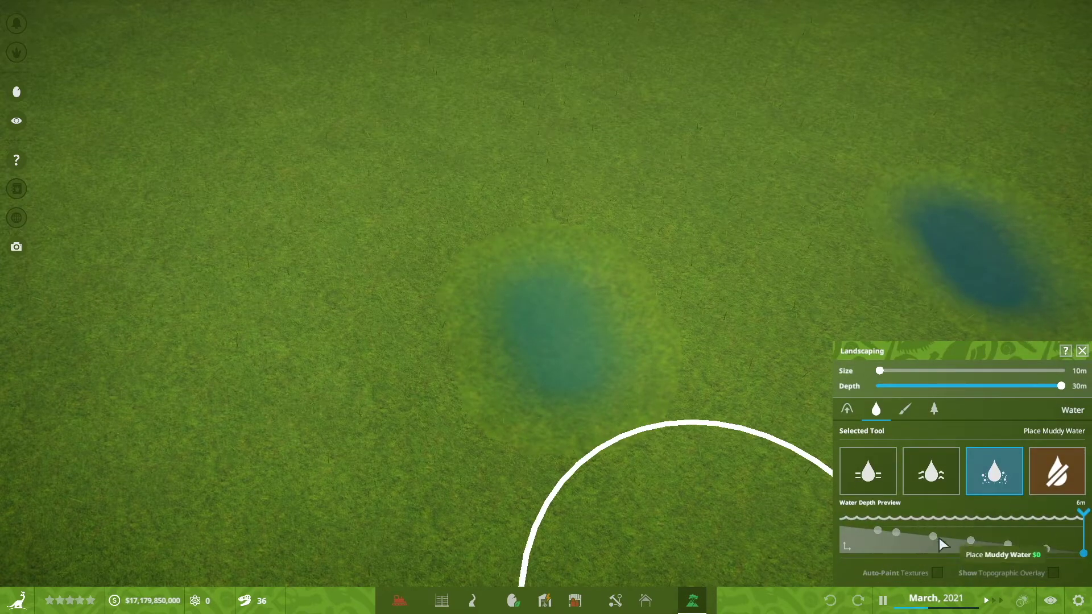
left_click(905, 409)
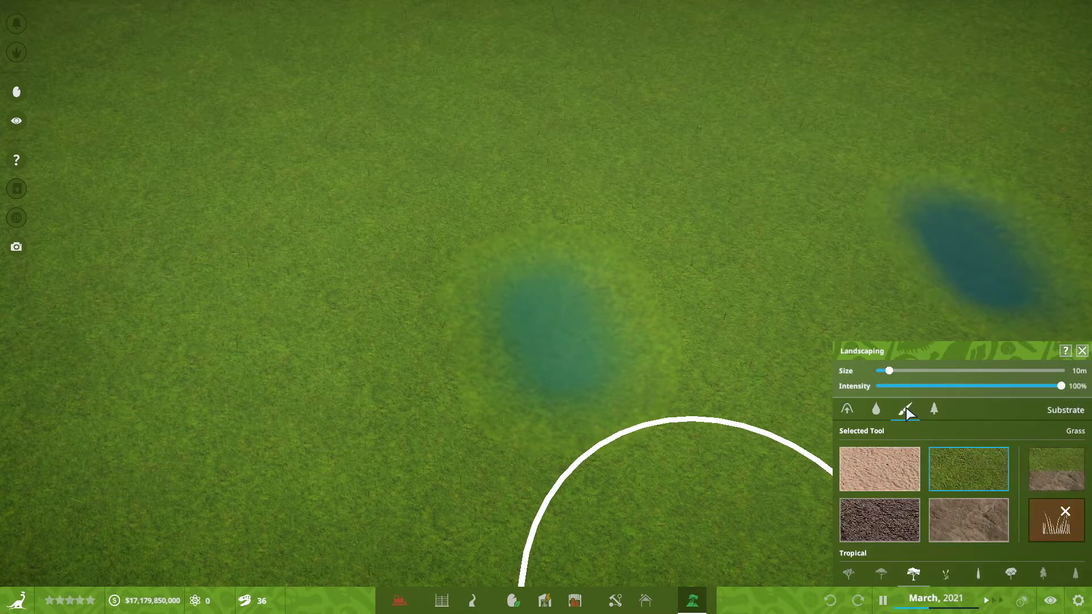
left_click(949, 574)
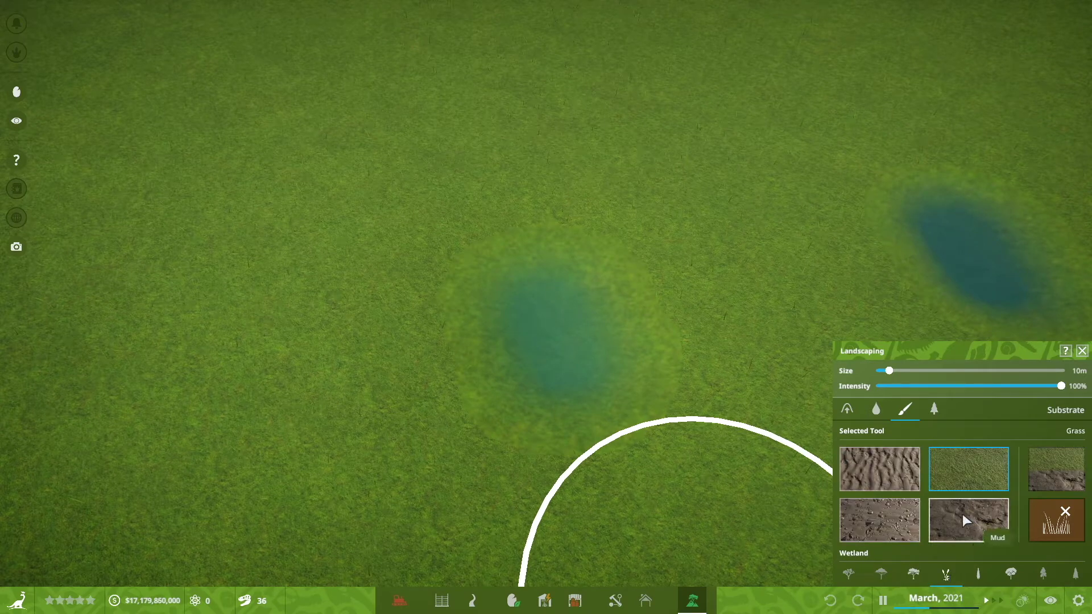
left_click(877, 474)
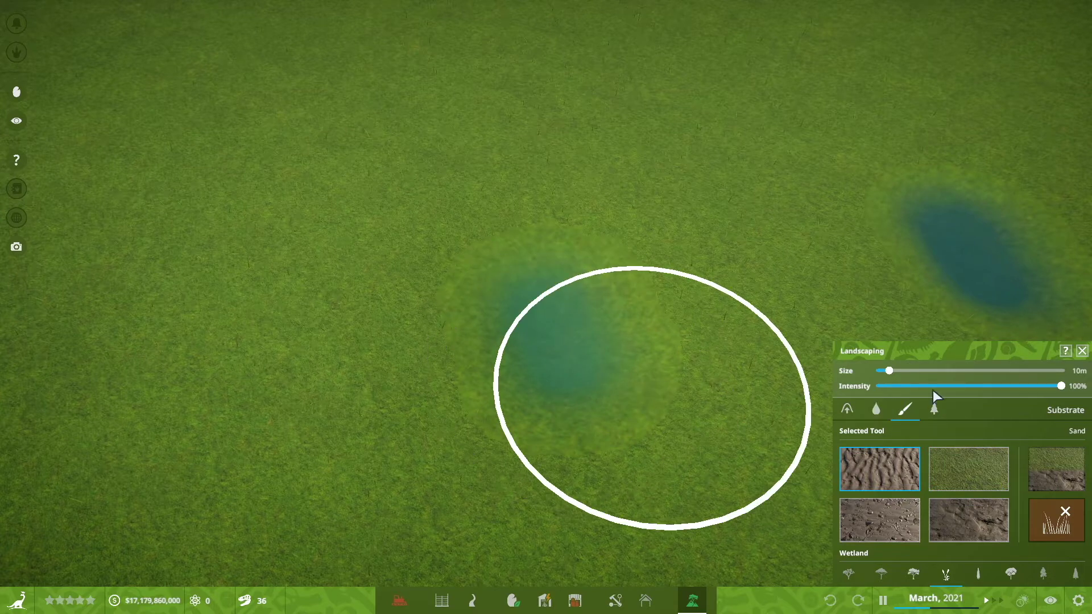
Step: Set the brush intensity to 50% and paint sand with the 10 m brush over the teal pond and its shore
left_click(906, 385)
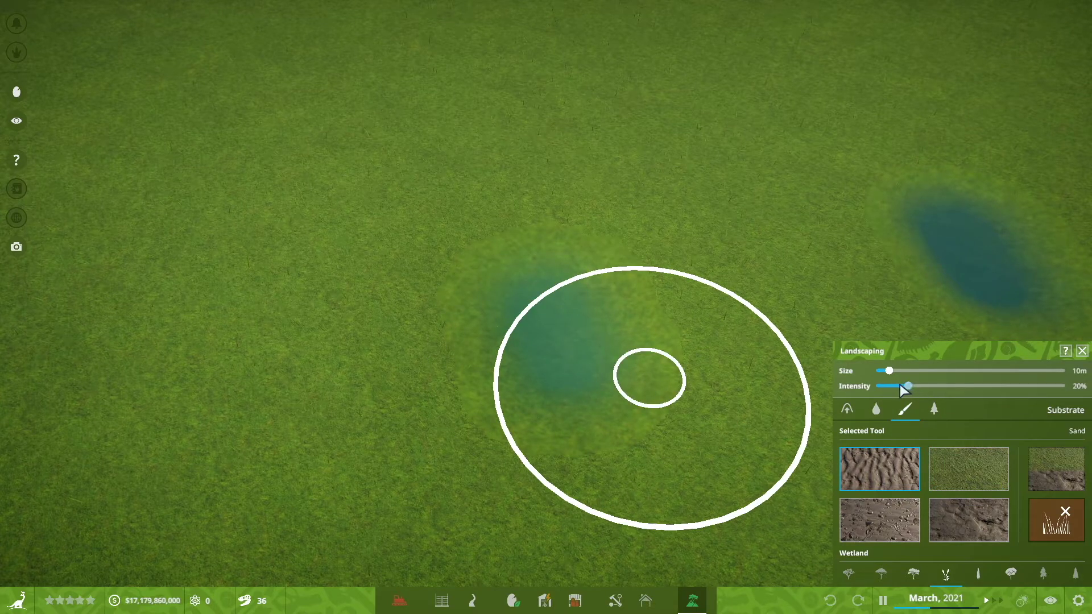
left_click(977, 386)
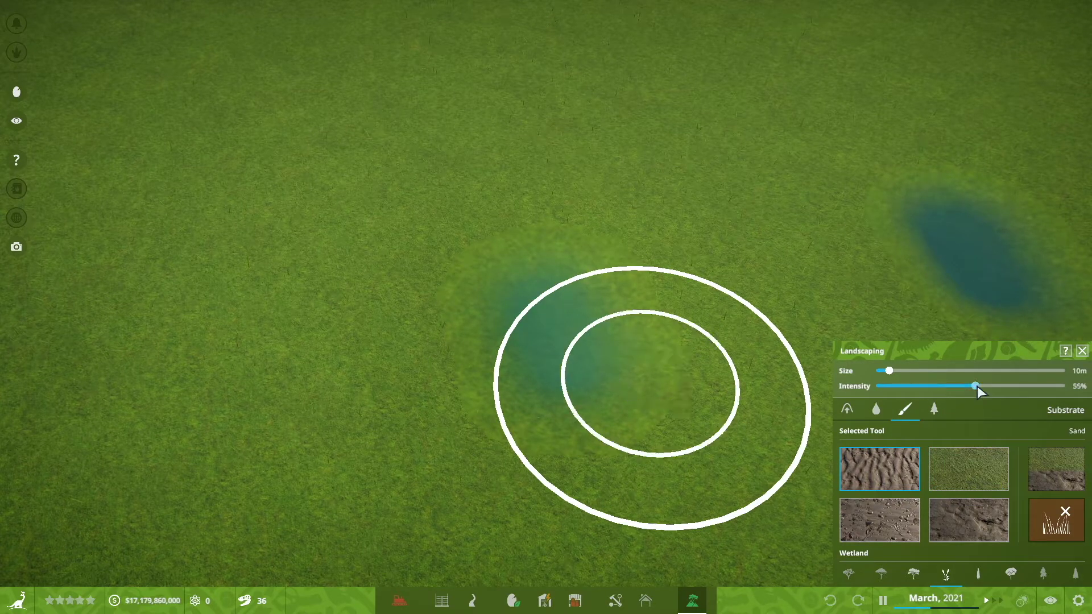
left_click_drag(973, 392, 966, 391)
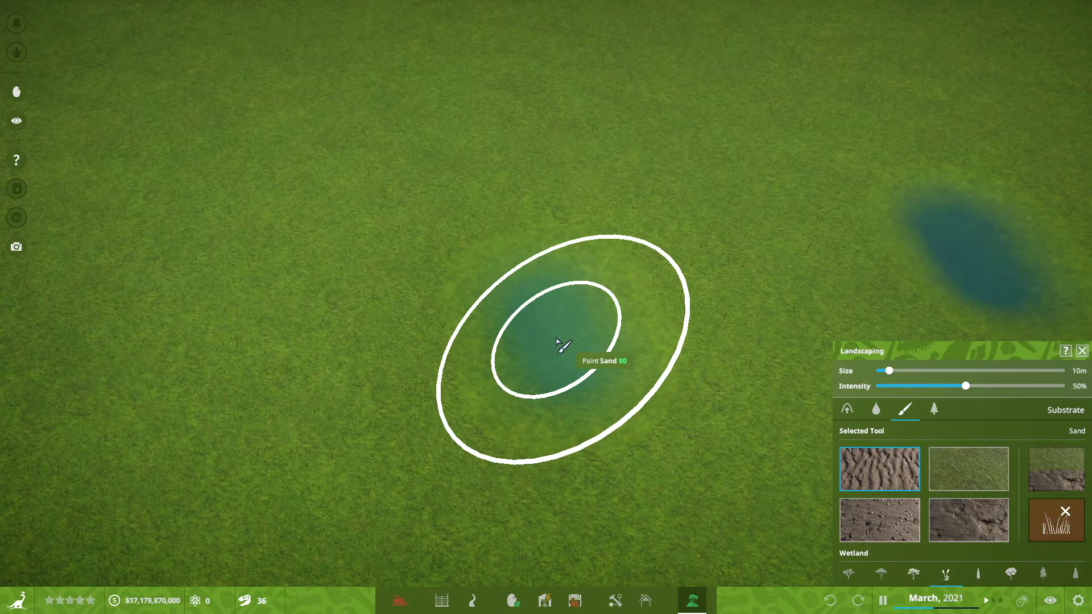
left_click_drag(556, 343, 553, 344)
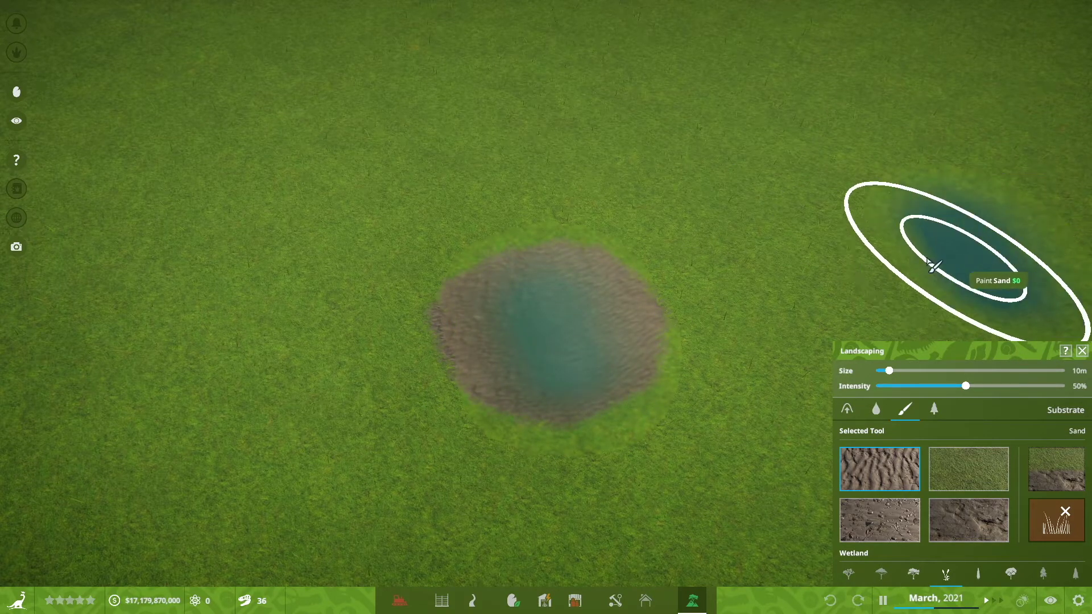
Step: Paint Wetland Sand over the middle-row teal pond, the two deeper blue ponds and the farthest brown pond, covering their shores
scroll(933, 266, "down", 5)
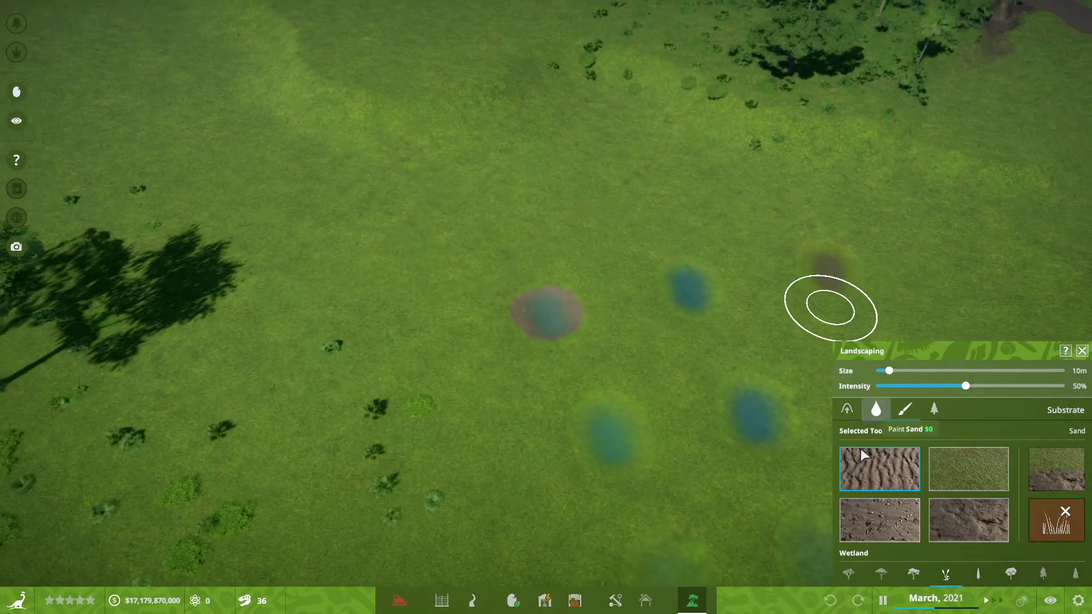
left_click(863, 454)
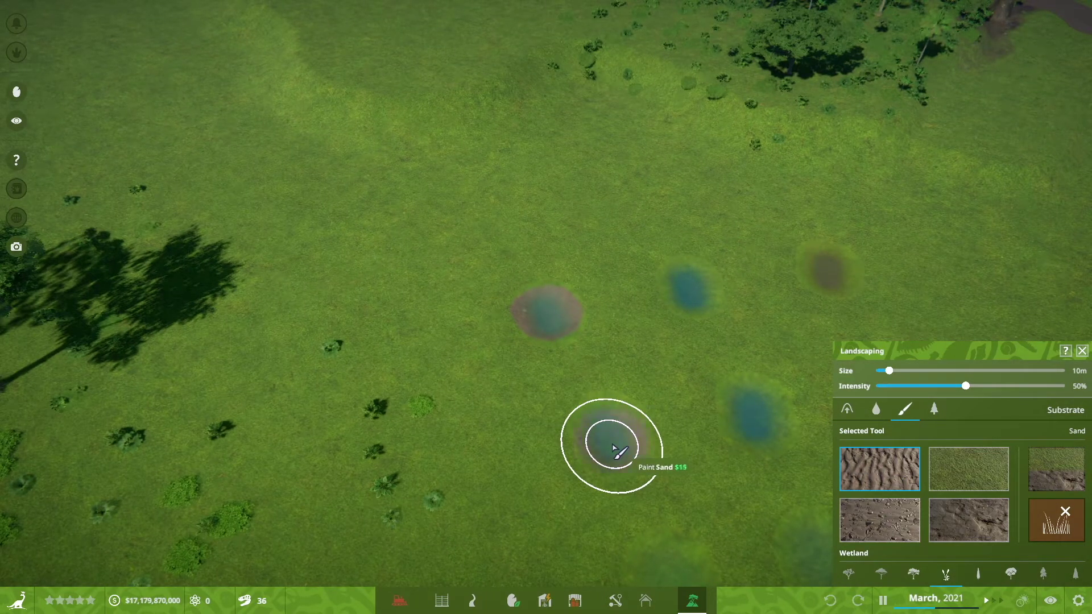
left_click_drag(613, 449, 611, 445)
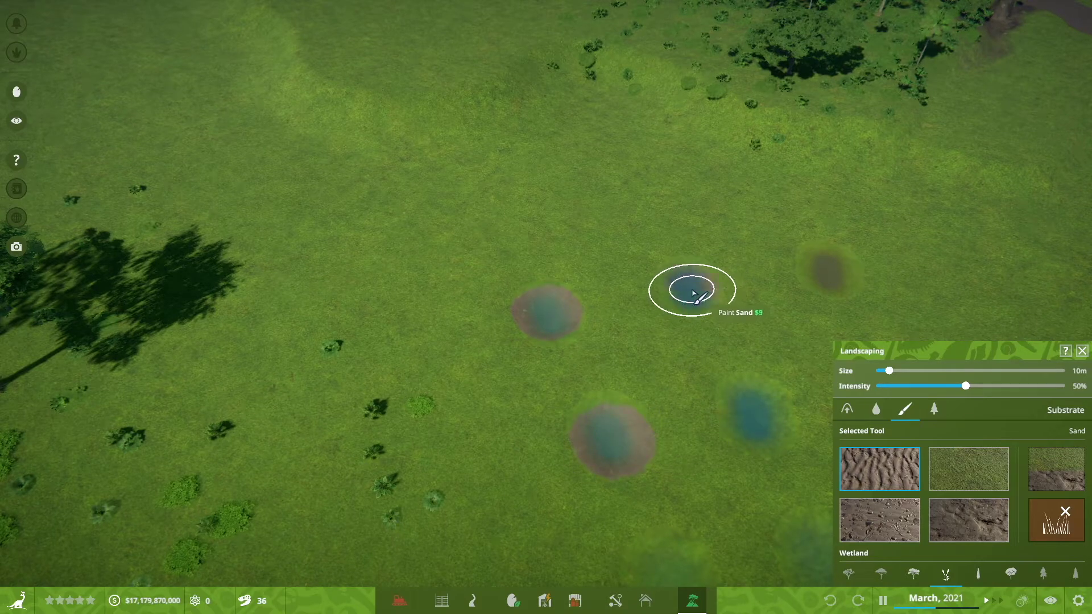
left_click_drag(692, 292, 696, 297)
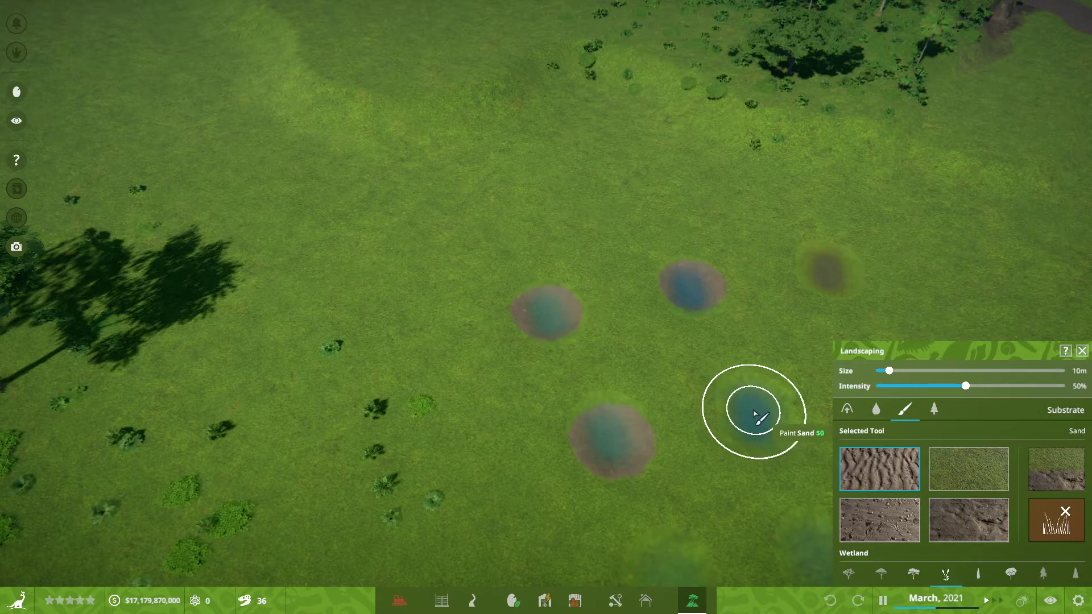
left_click_drag(756, 416, 780, 365)
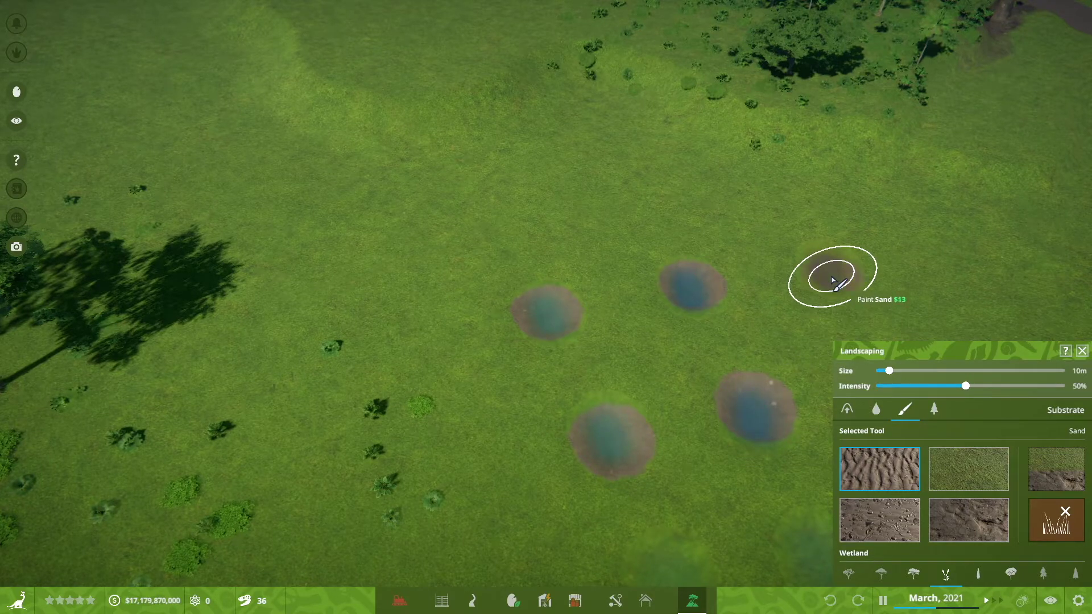
Step: Paint sand over the middle-row brown pond and all three shallow ponds of the nearest row
key("d")
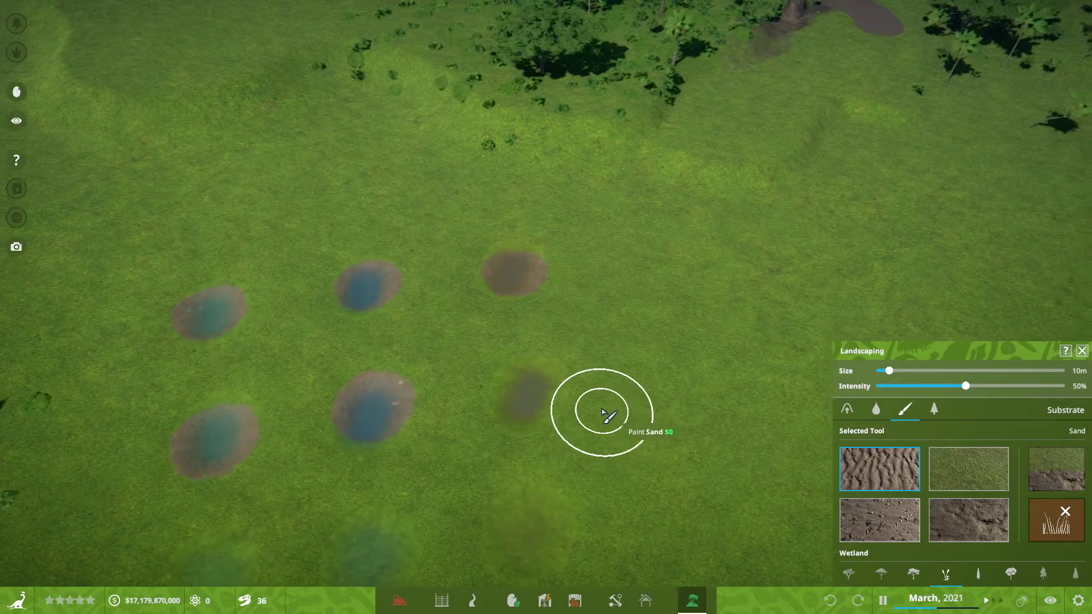
left_click_drag(527, 405, 508, 400)
key("s")
key("a")
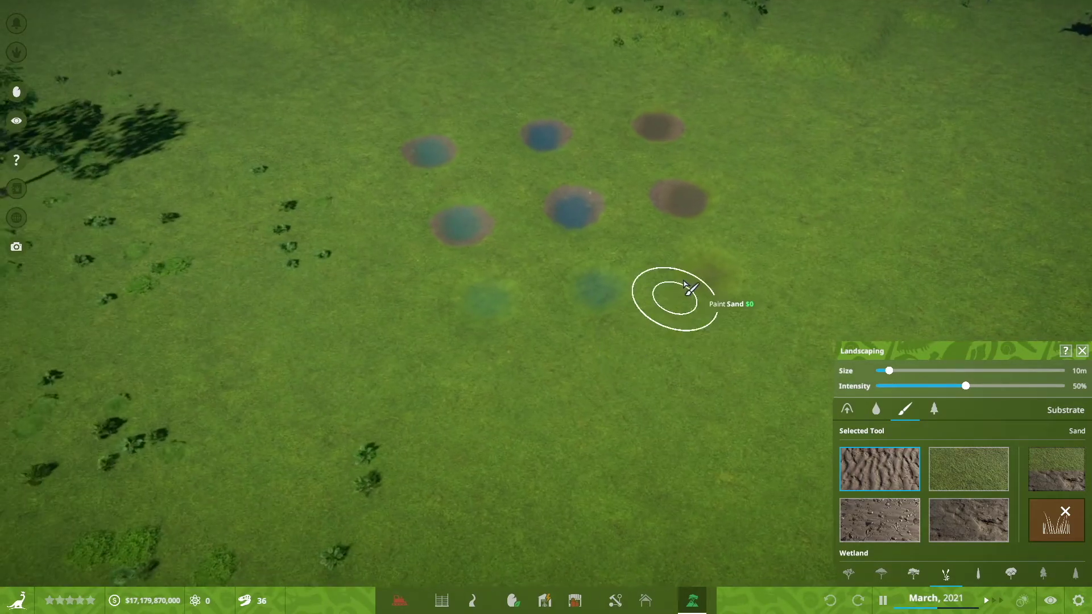
left_click_drag(725, 277, 724, 277)
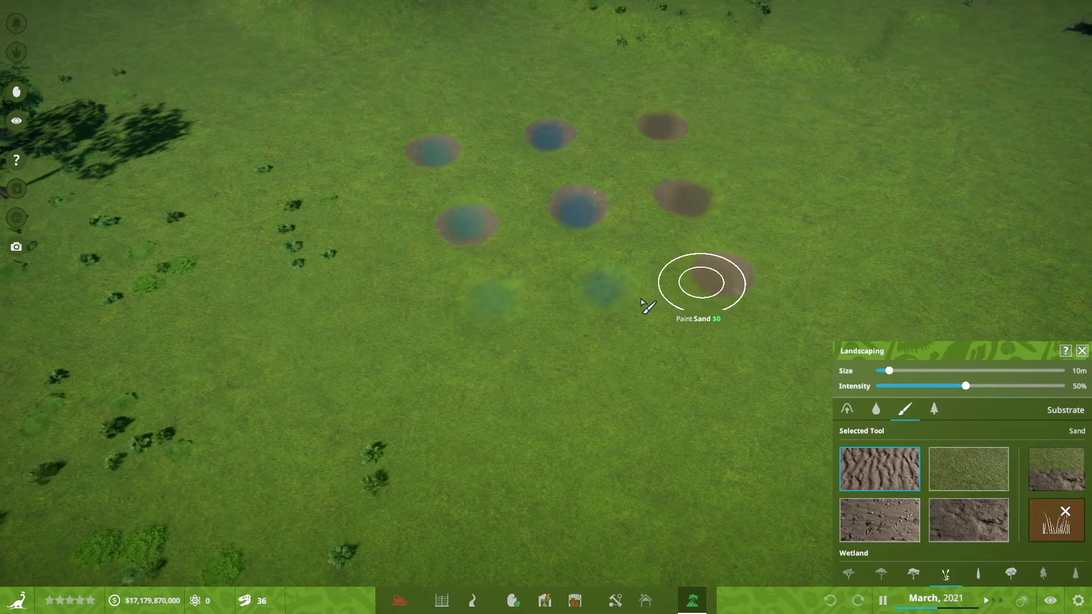
left_click_drag(607, 291, 607, 291)
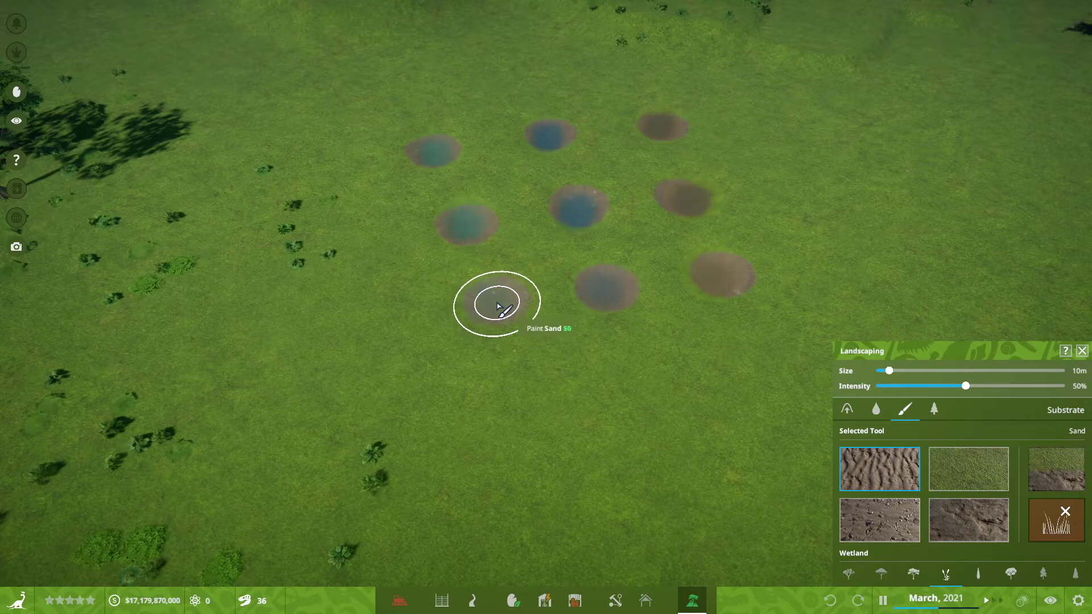
Step: Blend Wetland Grass and Pebbles plus Scrubland Clay into the sand of the nearest shallow teal pond with the 10 m brush
scroll(580, 333, "up", 4)
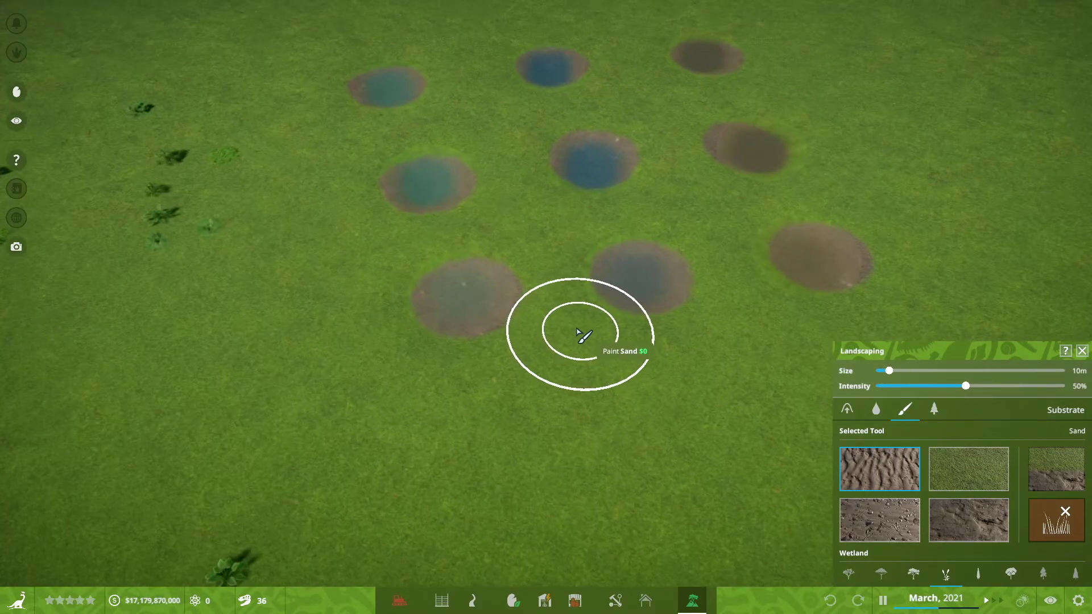
scroll(574, 367, "down", 4)
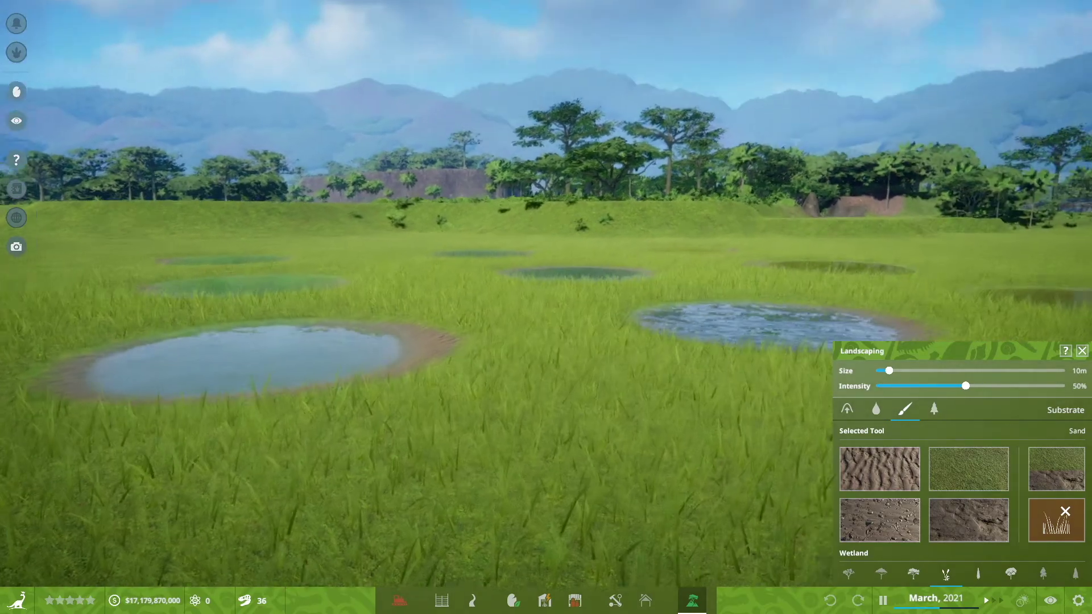
left_click_drag(574, 307, 574, 455)
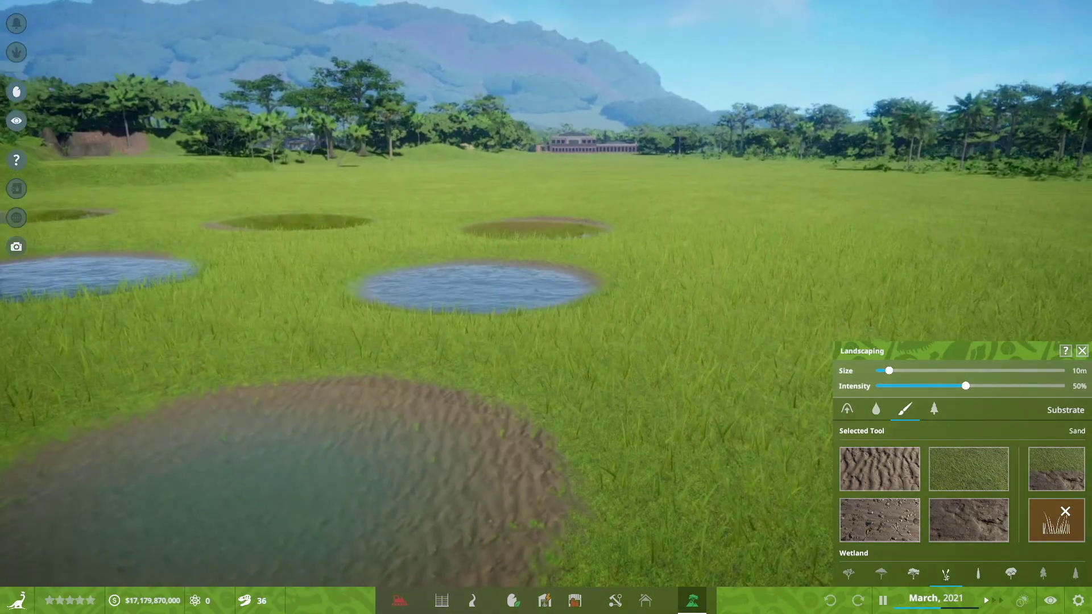
left_click_drag(728, 400, 728, 400)
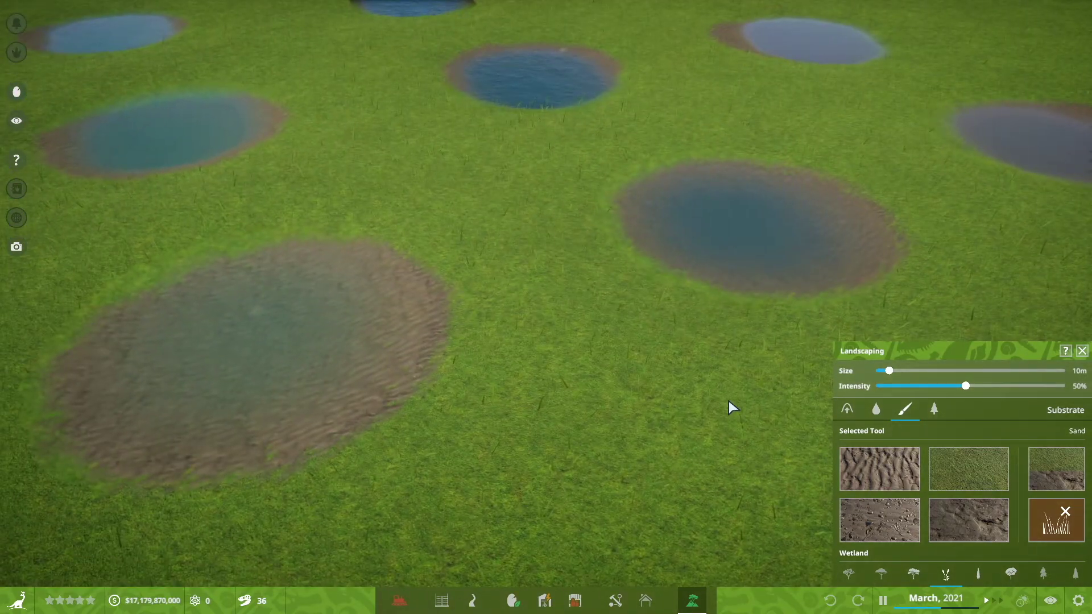
key("a")
left_click(996, 464)
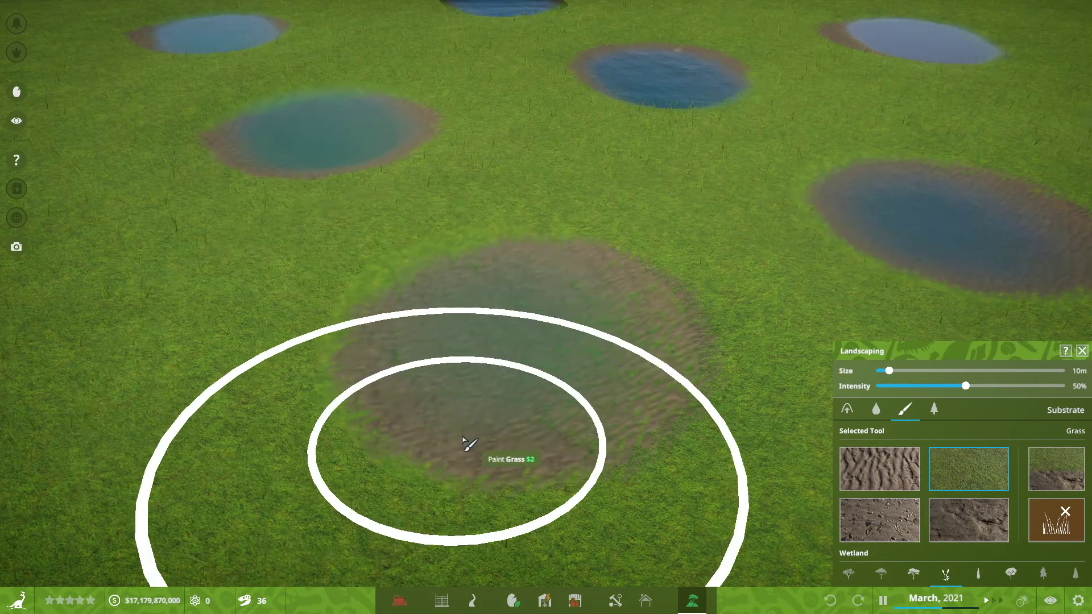
left_click(874, 532)
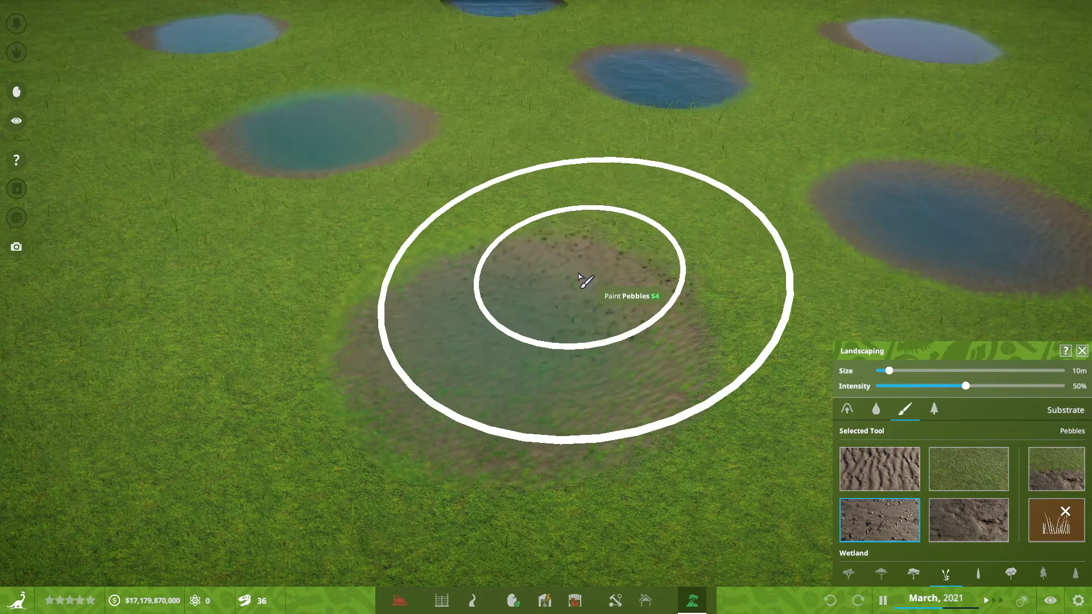
mouse_move(500, 307)
left_mouse_down()
mouse_move(358, 381)
mouse_move(438, 394)
mouse_move(575, 452)
left_mouse_up()
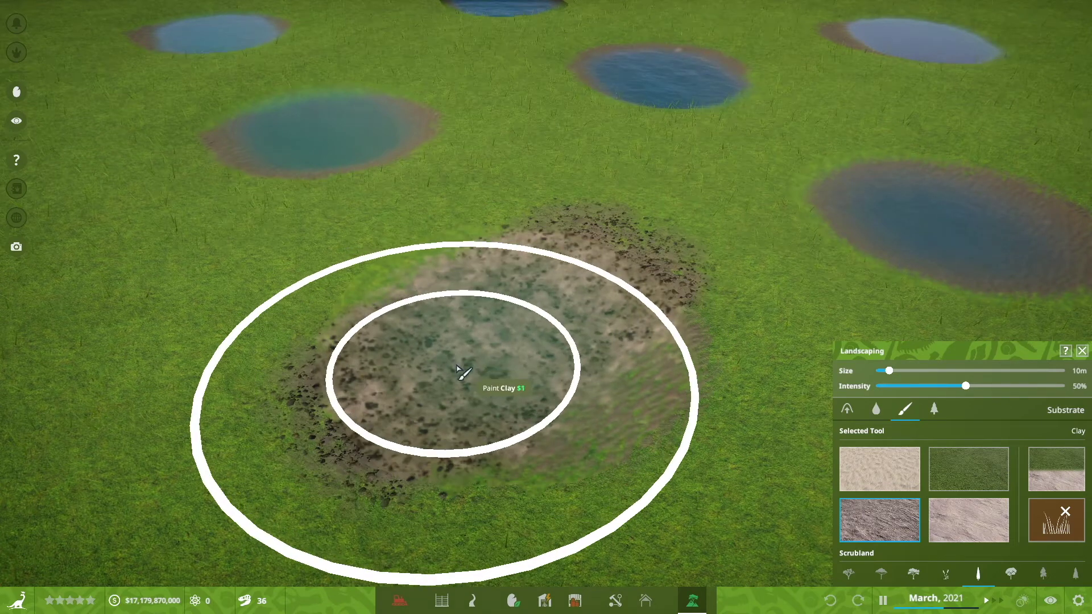
left_click_drag(458, 373, 536, 398)
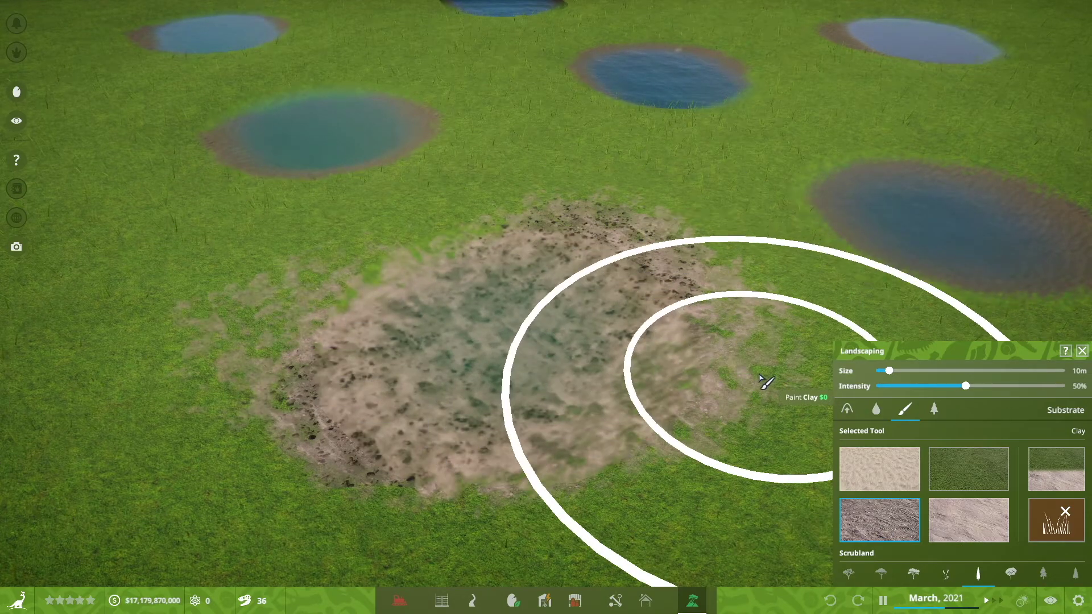
Step: Examine the mixed substrate on the shallow pond's bed and shore from overhead and low angles
scroll(761, 364, "up", 2)
scroll(769, 330, "down", 2)
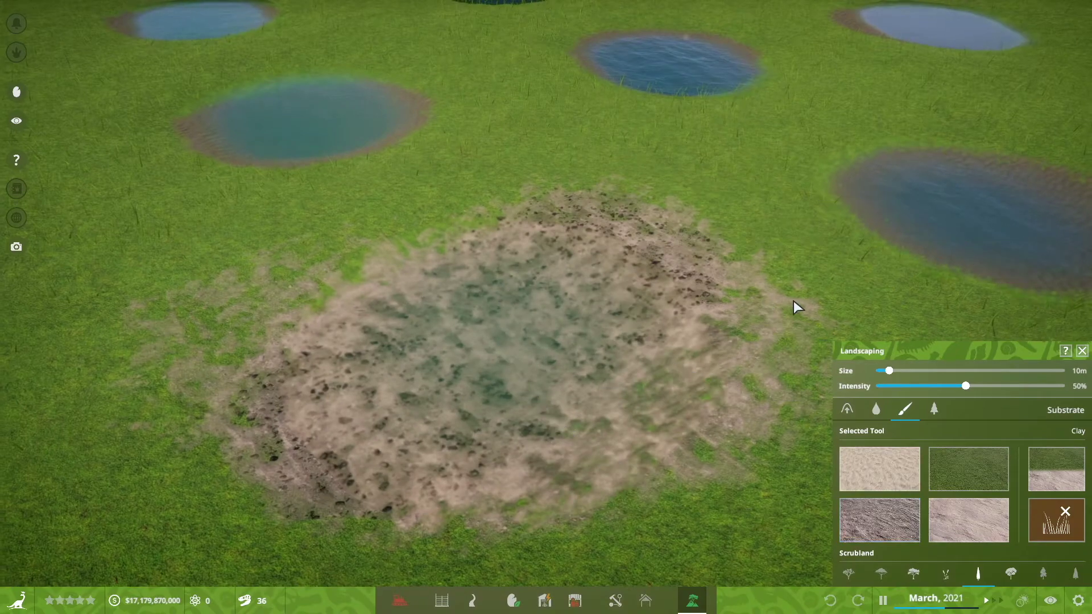
left_click_drag(793, 301, 794, 262)
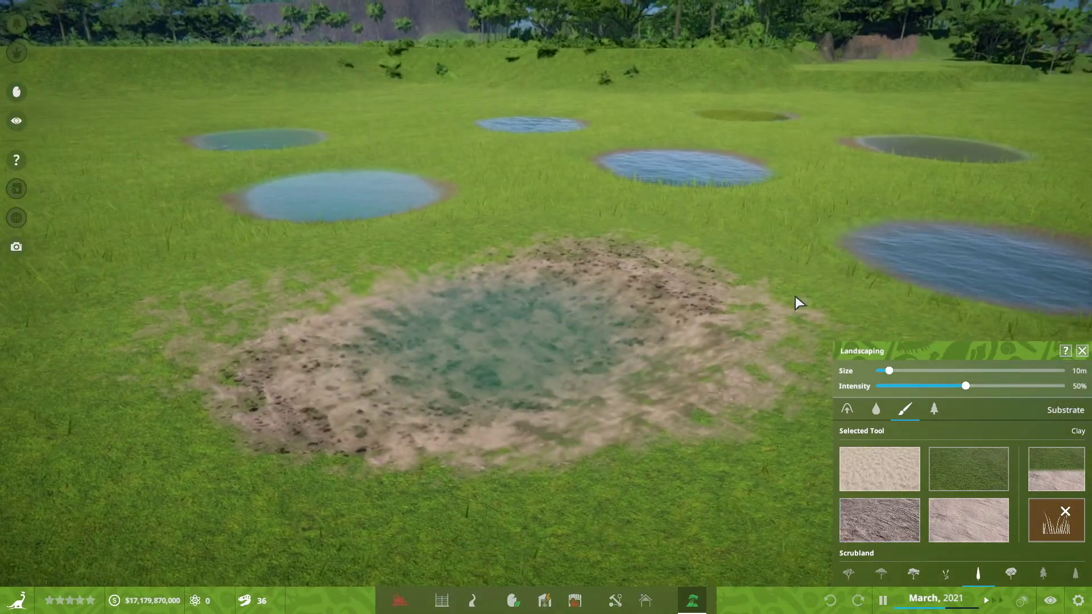
scroll(795, 299, "up", 2)
left_click_drag(829, 315, 881, 259)
left_click_drag(807, 364, 807, 335)
scroll(646, 289, "down", 4)
left_click_drag(646, 289, 695, 267)
scroll(639, 292, "up", 3)
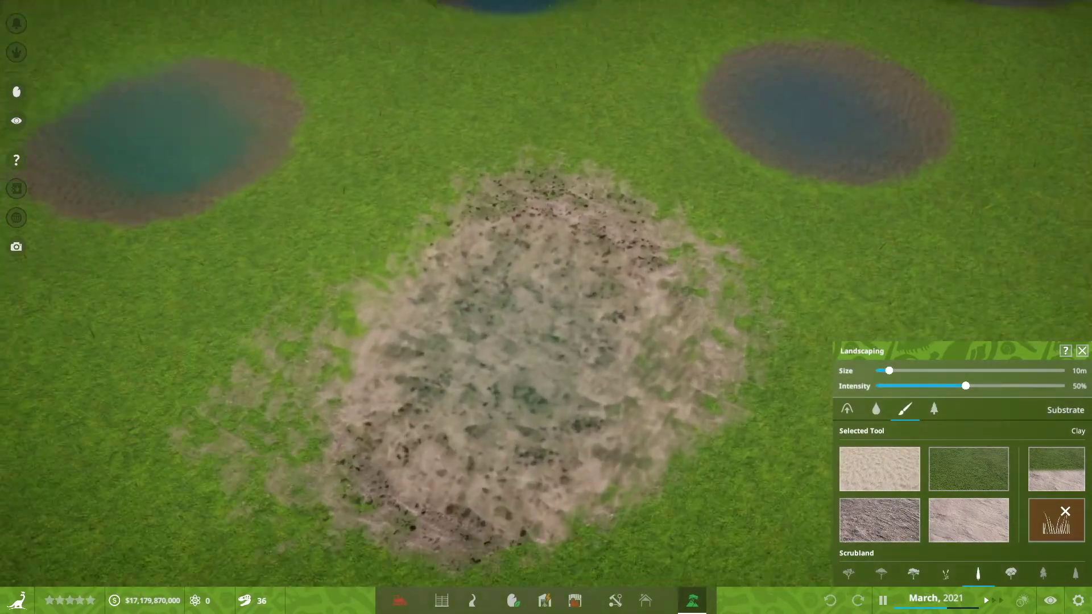
scroll(696, 272, "up", 4)
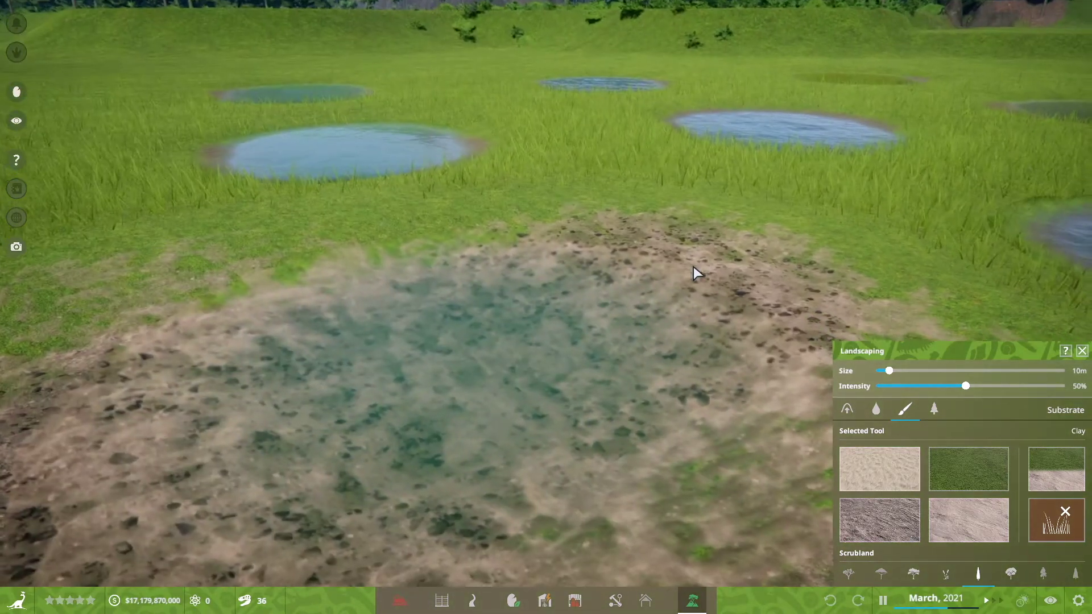
scroll(694, 270, "down", 2)
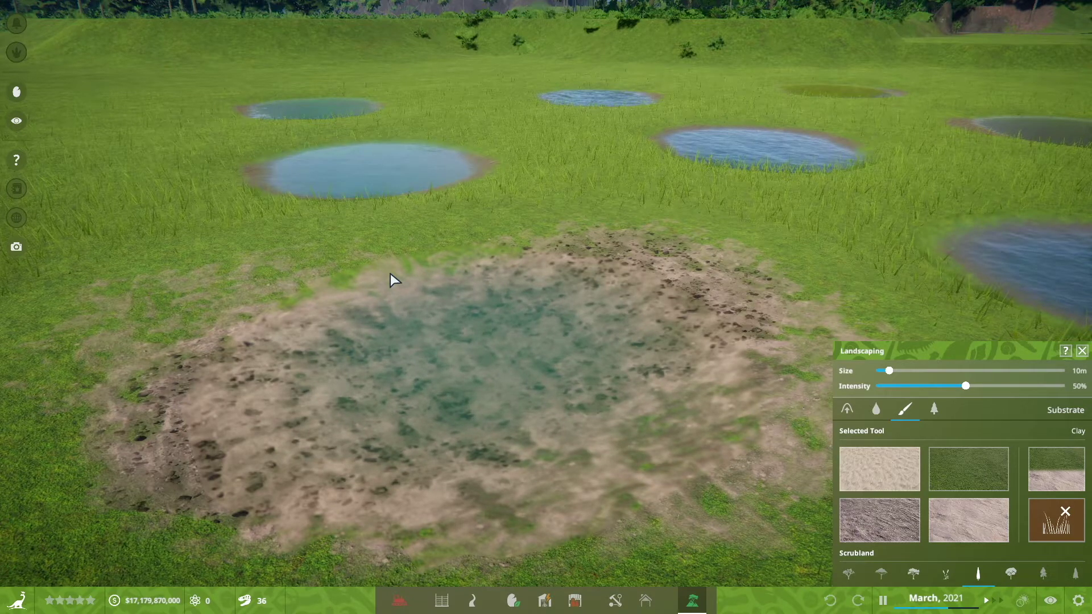
Step: Examine the middle-row teal pond's sandy bed and shore up close, above and below the water surface
left_click_drag(477, 206, 541, 242)
key("a")
scroll(511, 234, "up", 4)
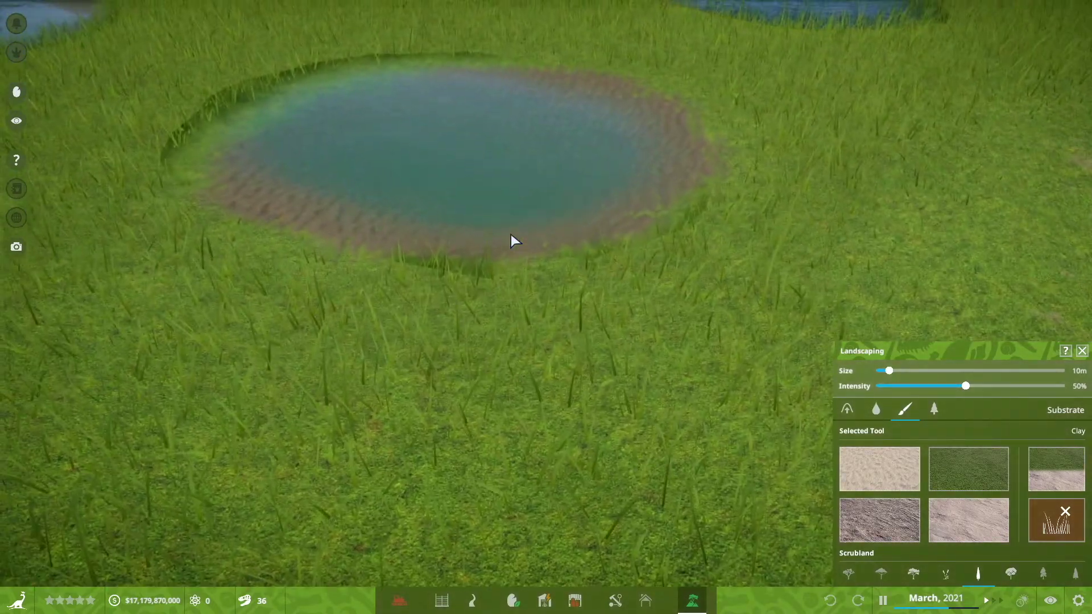
scroll(510, 234, "down", 4)
key("w")
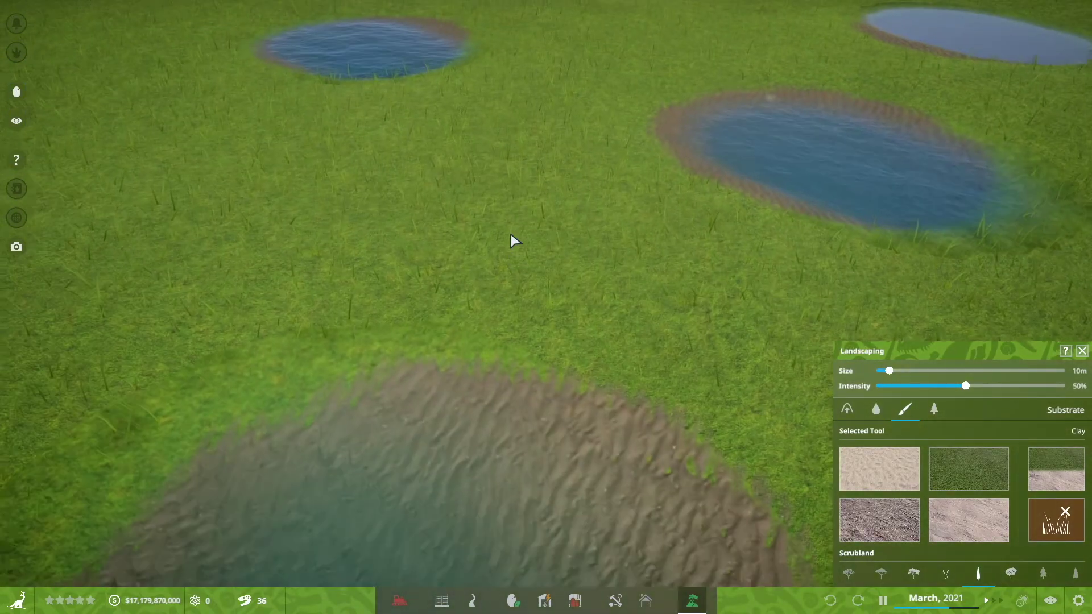
key("s")
scroll(511, 234, "up", 4)
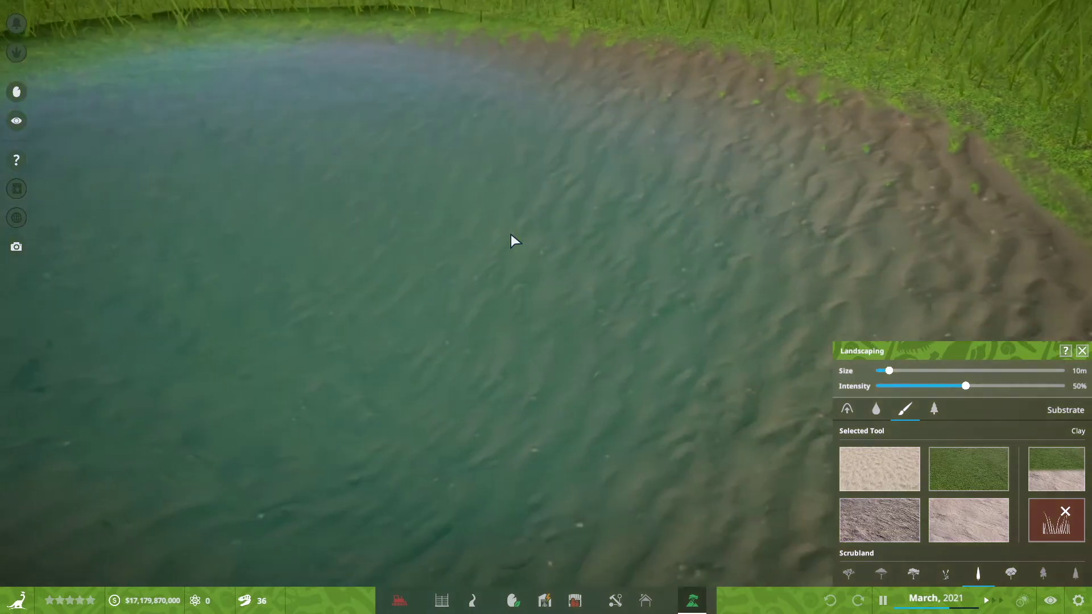
scroll(511, 233, "up", 3)
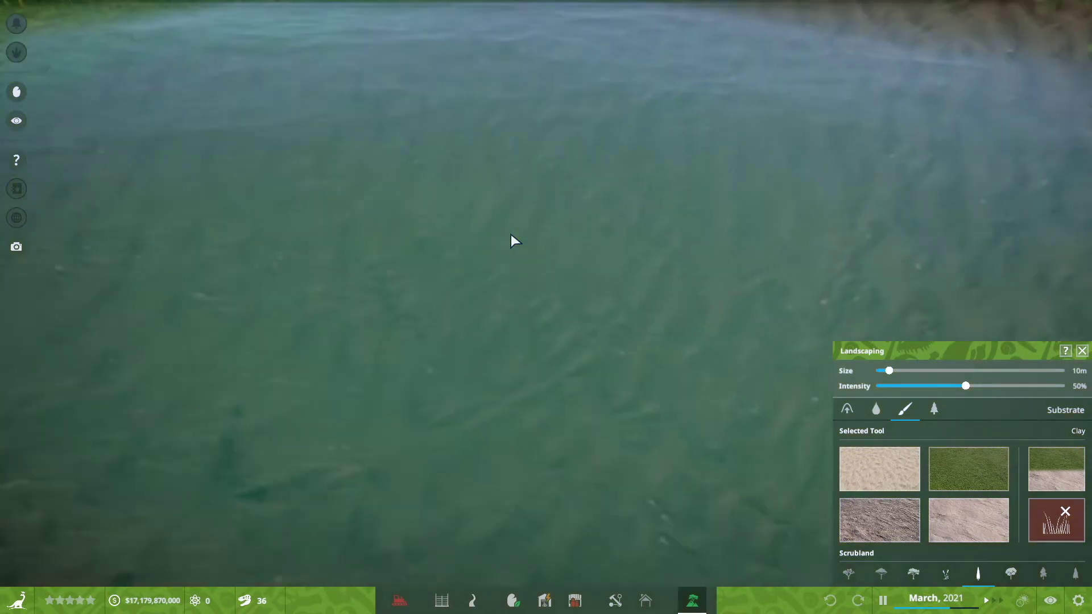
scroll(511, 233, "up", 3)
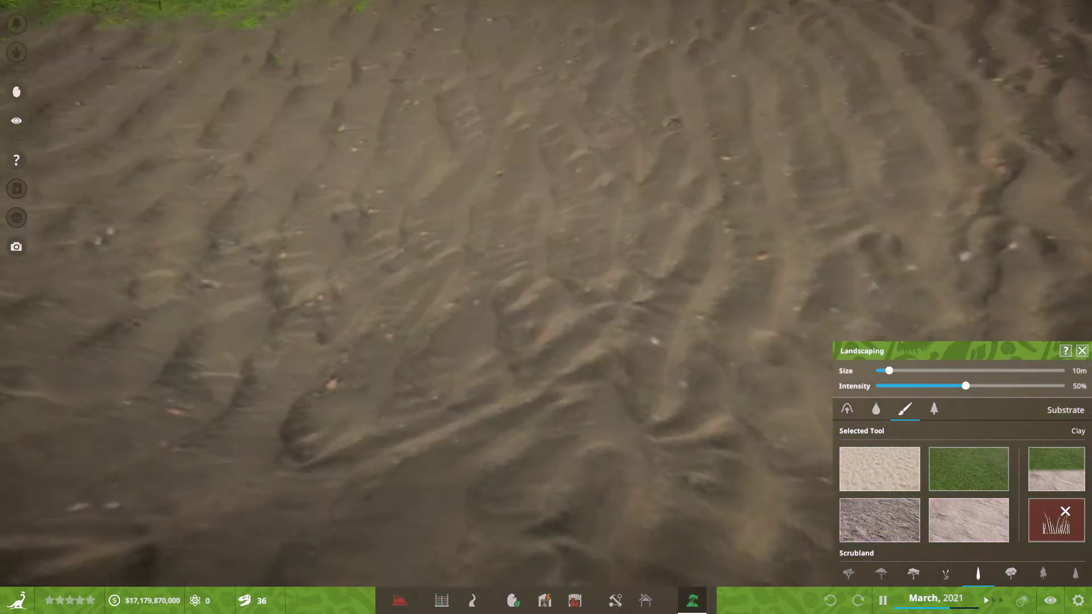
left_click_drag(669, 225, 682, 284)
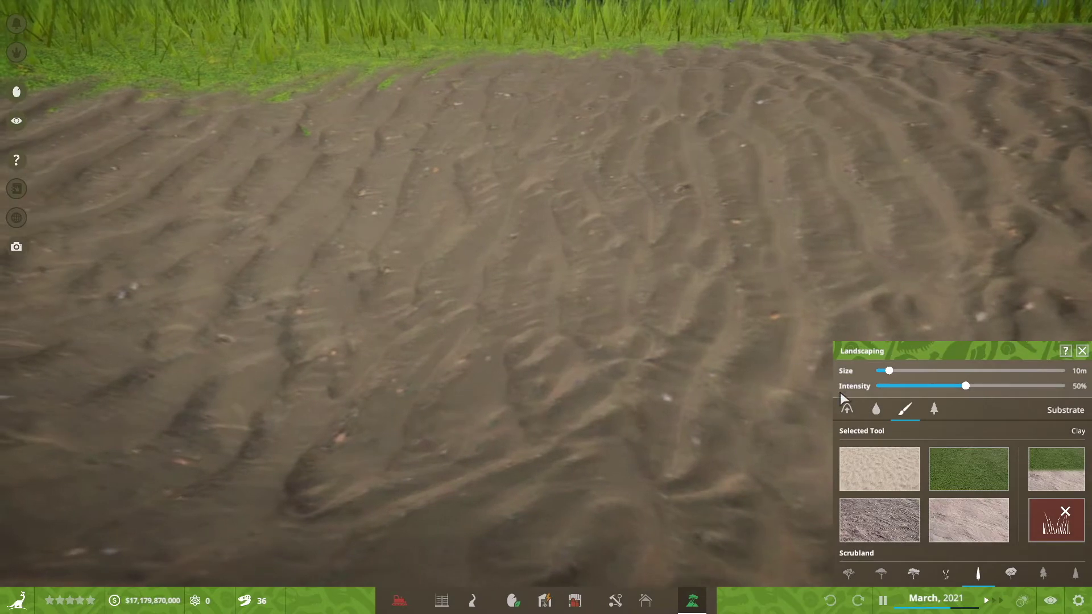
Step: Level the middle-row teal pond's bed out toward its shore using Level Terrain with a 5 m brush at 50% intensity
left_click(847, 410)
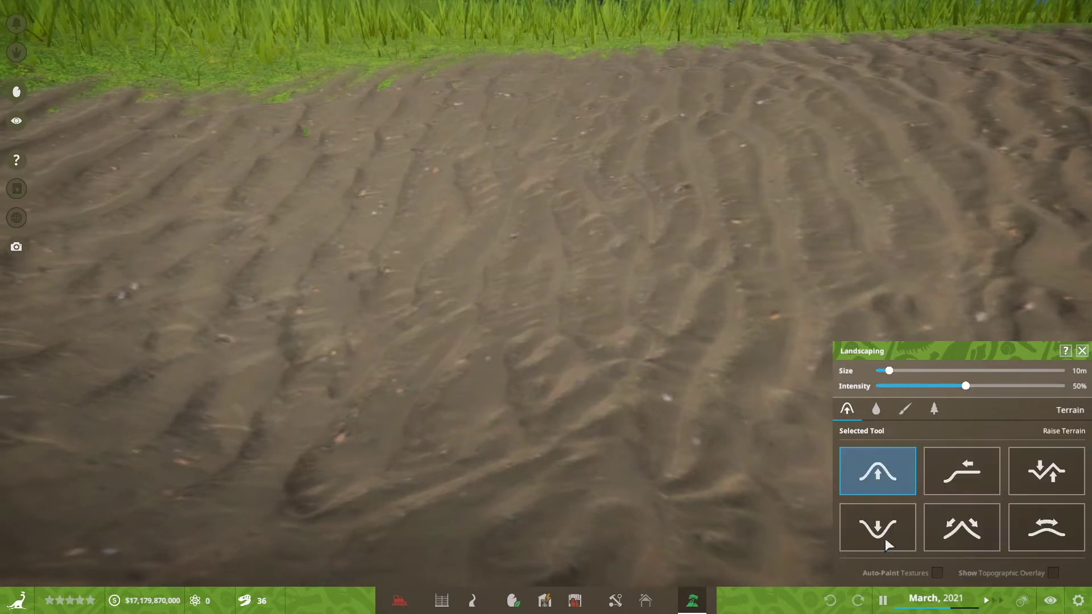
left_click(973, 476)
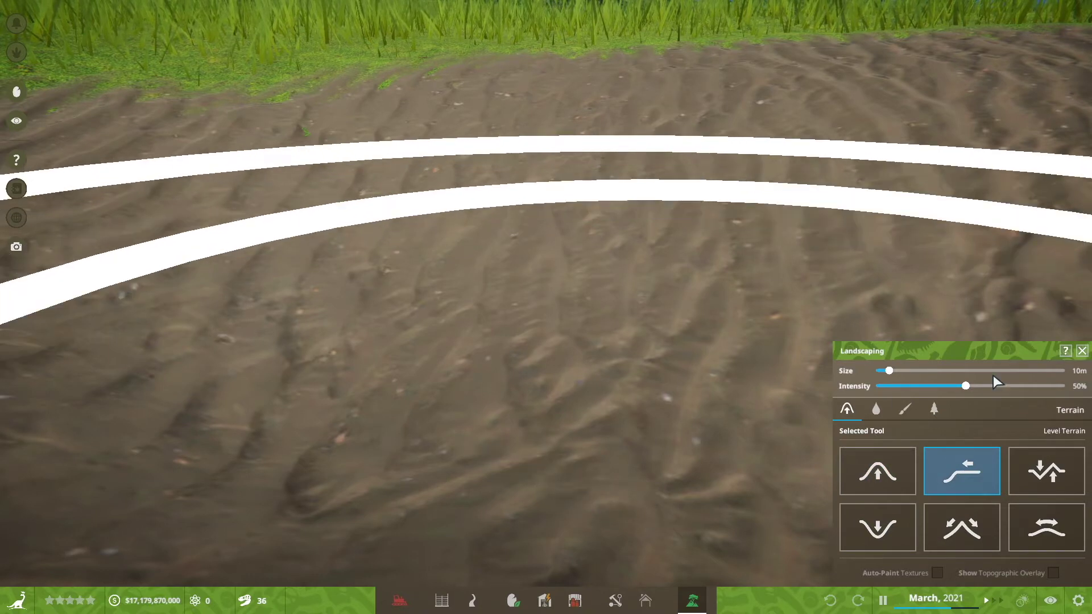
left_click_drag(888, 373, 880, 376)
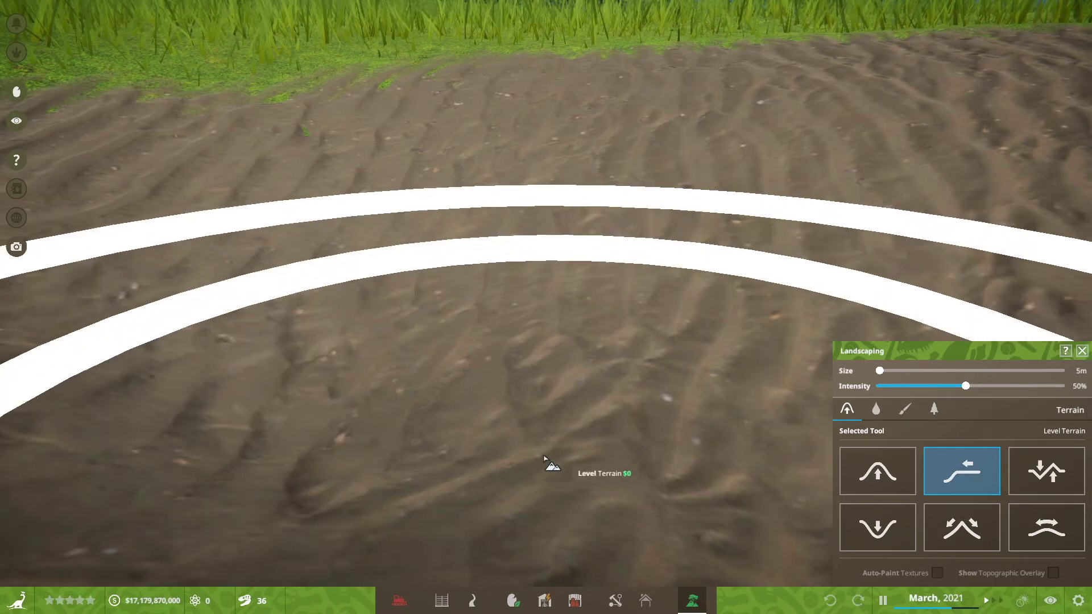
left_click_drag(512, 455, 509, 449)
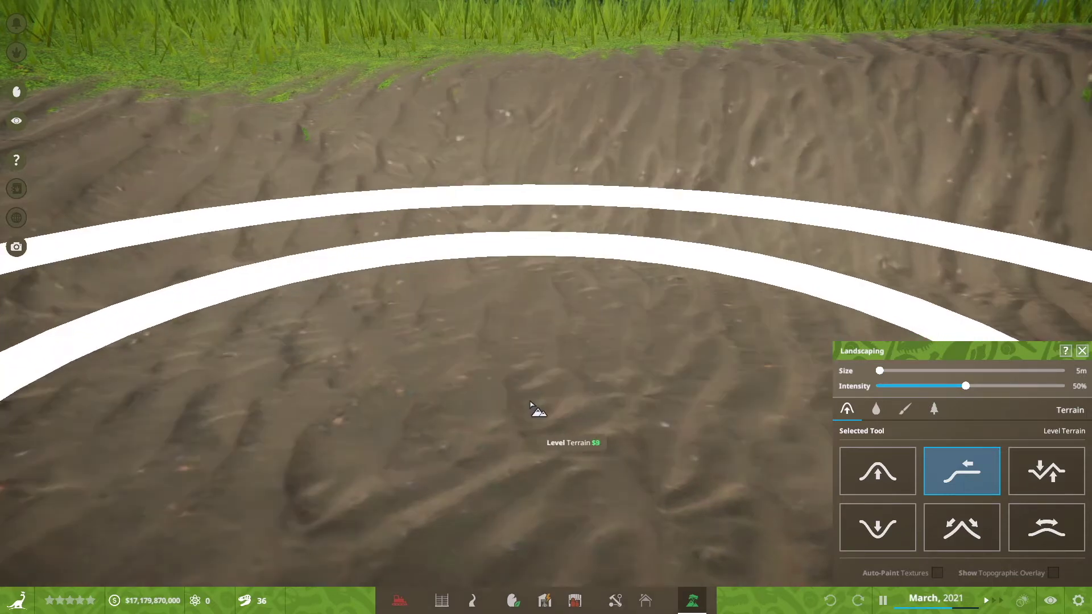
mouse_move(530, 403)
left_mouse_down()
mouse_move(543, 358)
mouse_move(479, 301)
mouse_move(288, 304)
mouse_move(572, 303)
mouse_move(625, 342)
left_mouse_up()
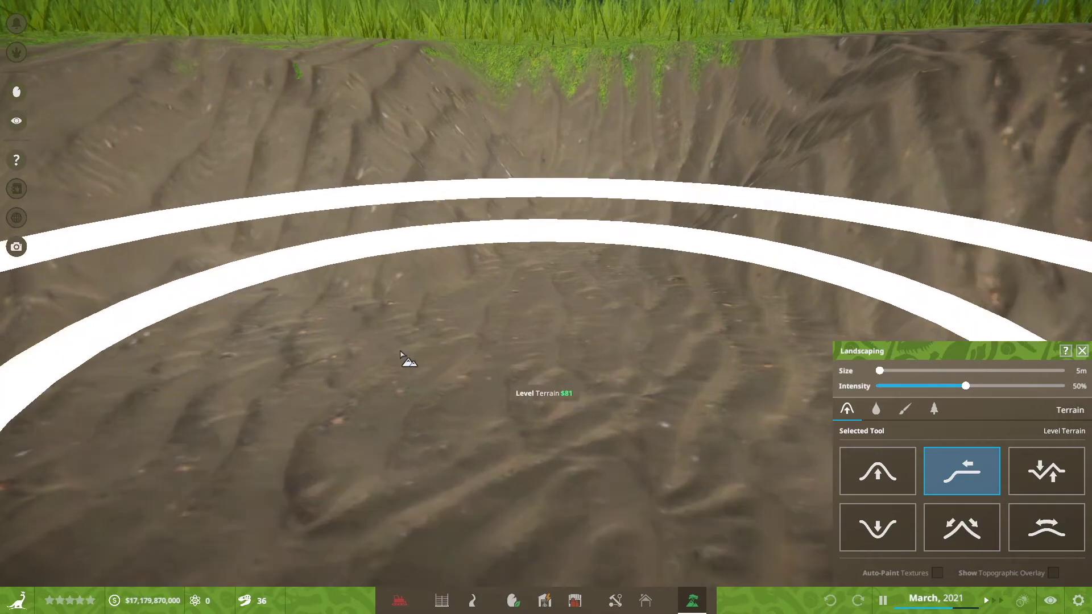
left_click_drag(400, 353, 499, 358)
scroll(634, 321, "down", 5)
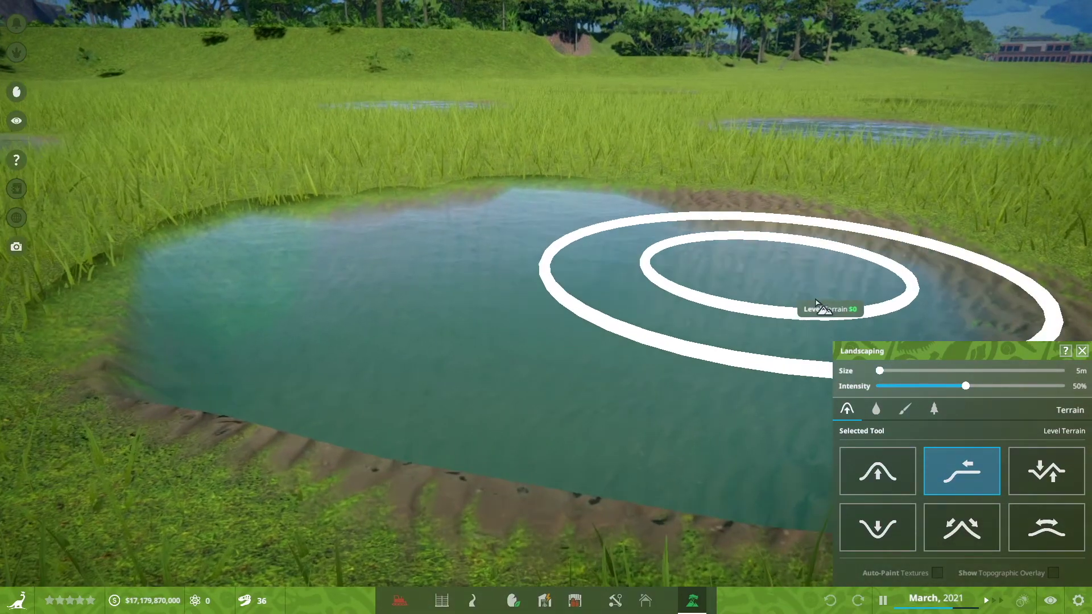
scroll(816, 304, "down", 10)
scroll(735, 229, "up", 5)
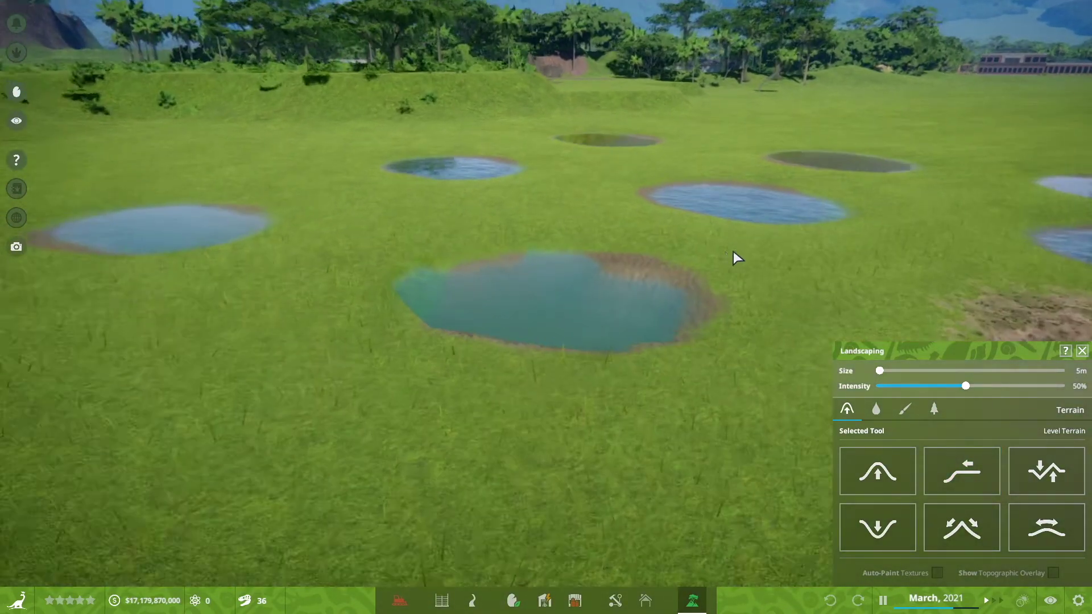
Step: Smooth the middle-row teal pond's grassy edge and adjoining bed with Smooth Terrain, using a 5 m brush at 50% intensity
scroll(732, 252, "up", 10)
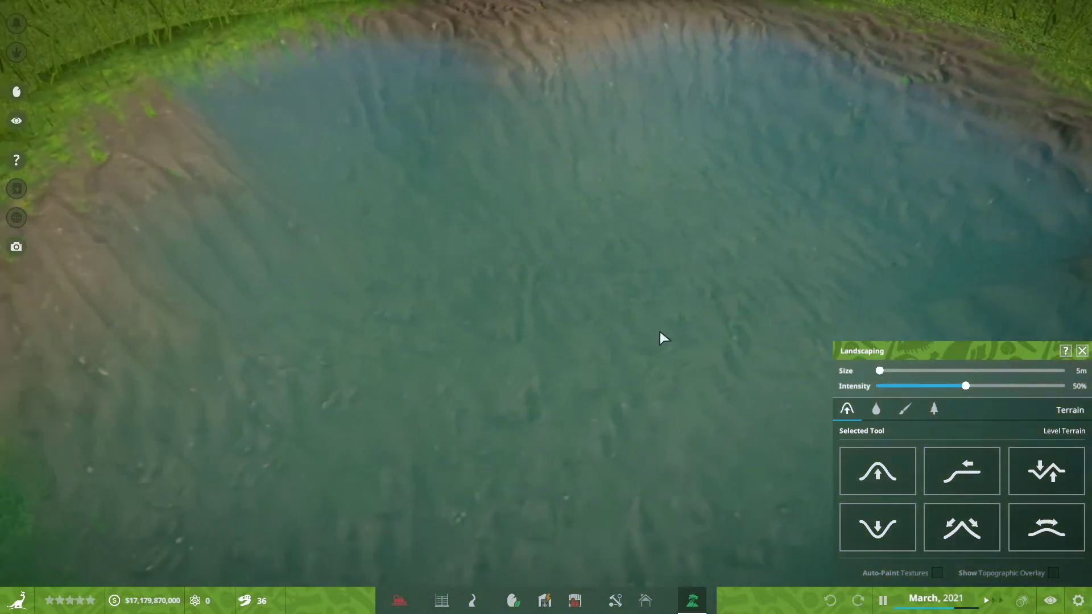
scroll(588, 367, "down", 3)
key("s")
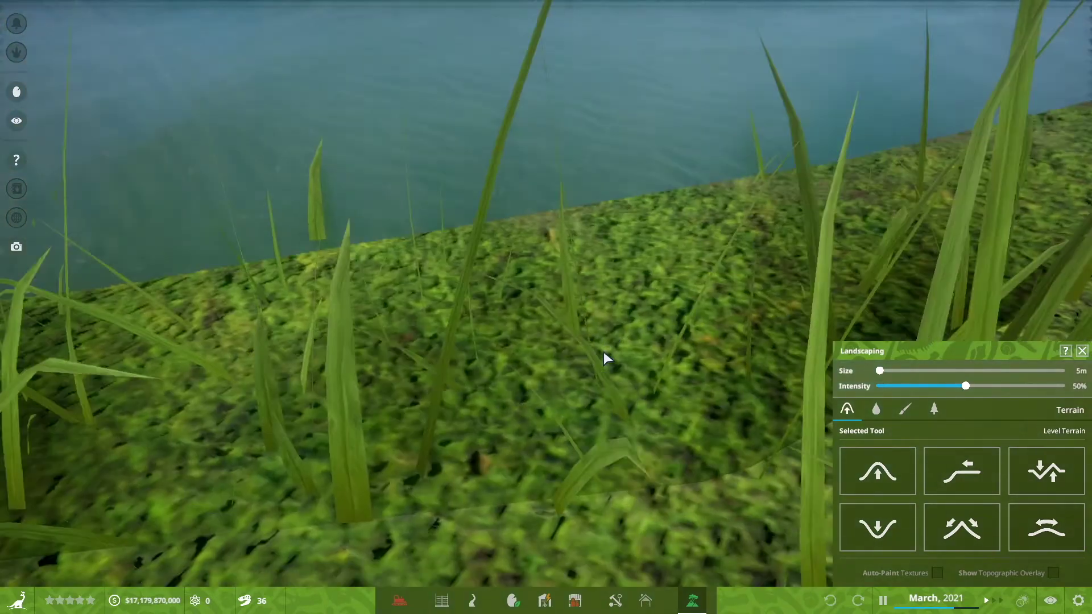
scroll(605, 359, "down", 2)
scroll(608, 361, "down", 5)
scroll(585, 367, "up", 5)
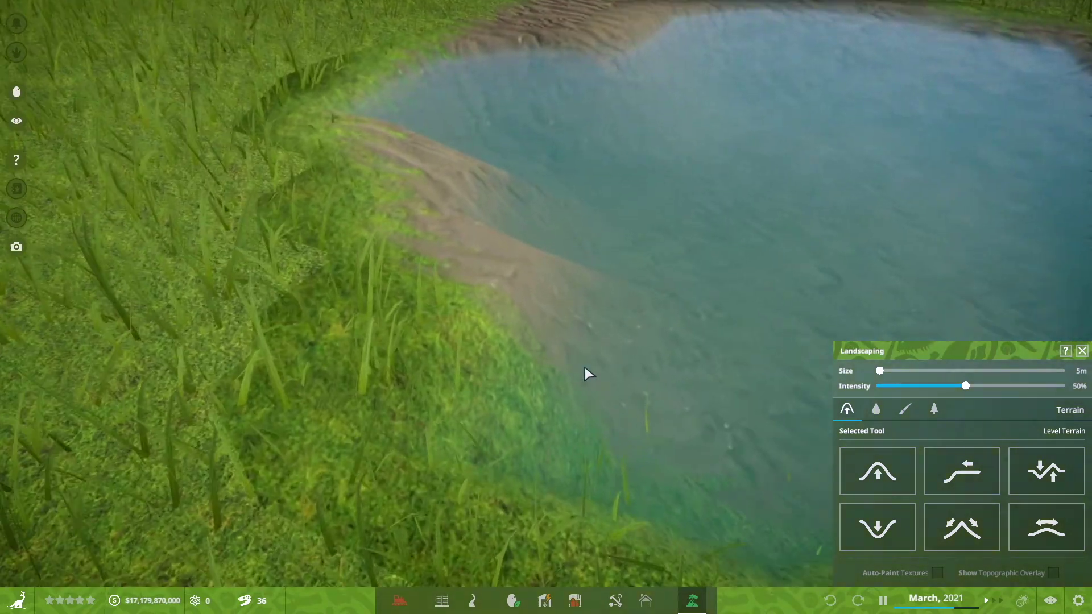
left_click_drag(584, 367, 644, 301)
key("d")
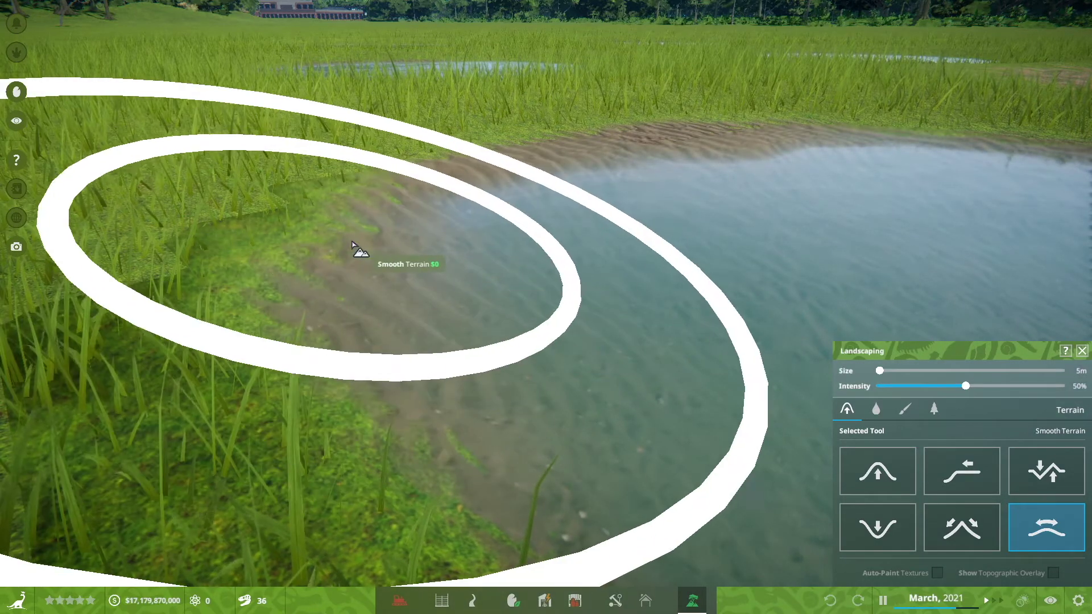
right_click(558, 253)
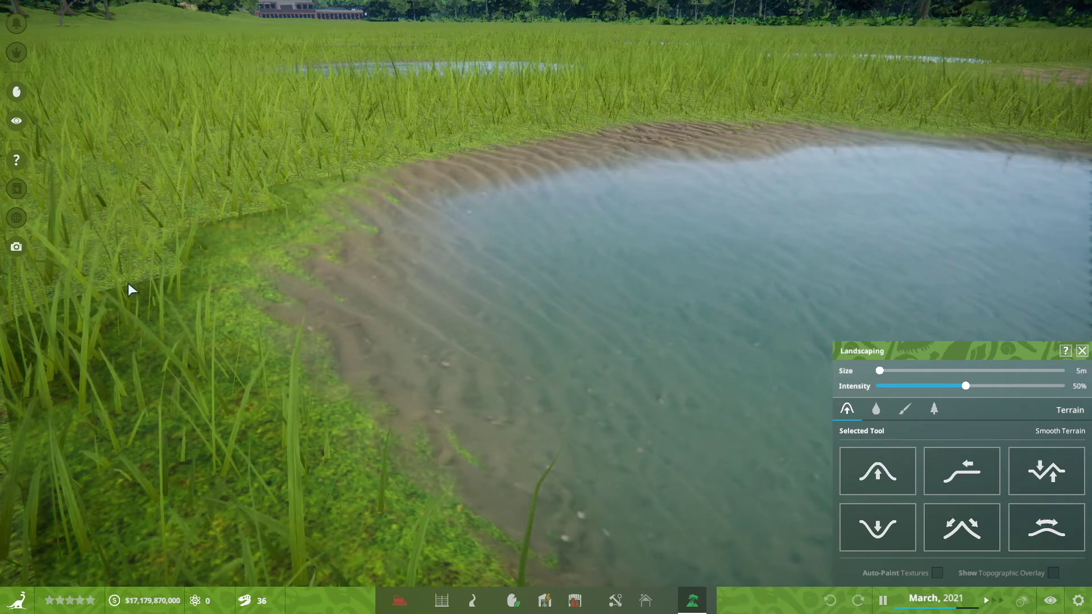
Step: Examine the smoothed pond's shore slope and sandy bed from low, close-up and overhead angles
scroll(138, 332, "down", 4)
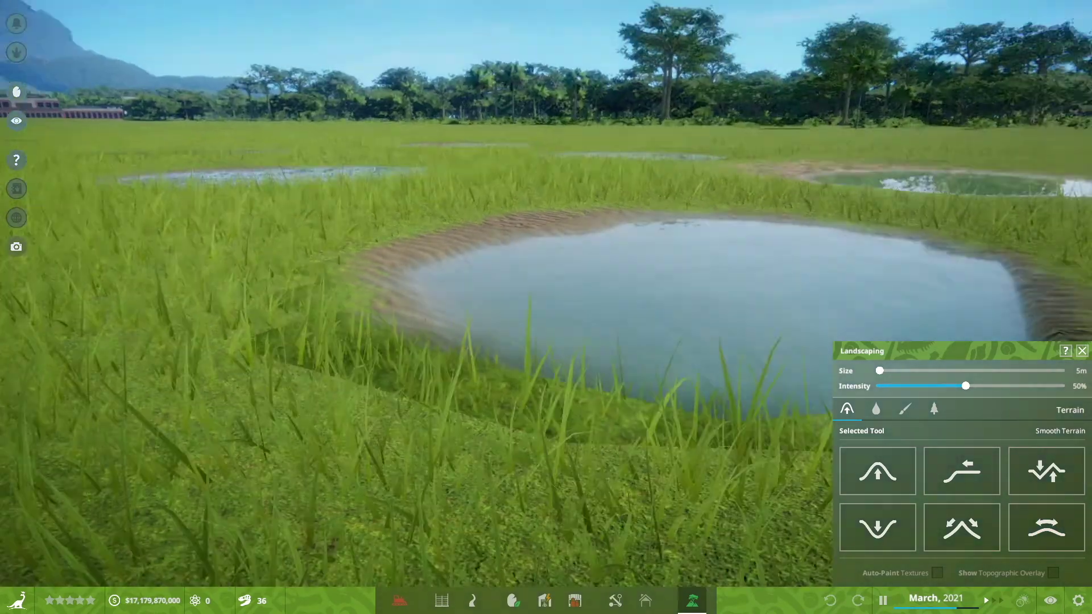
key("e")
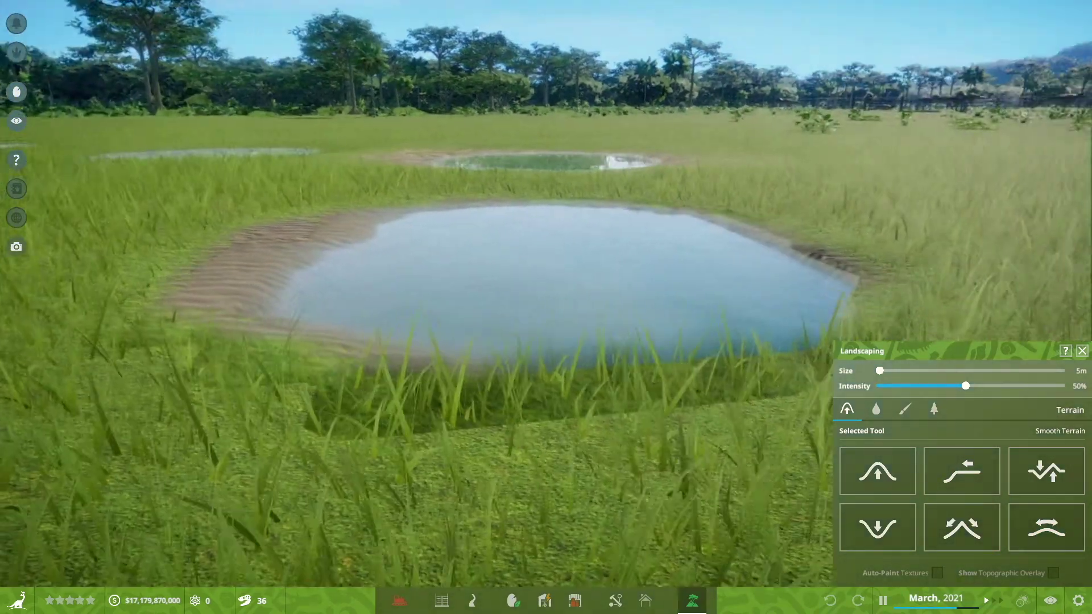
key("q")
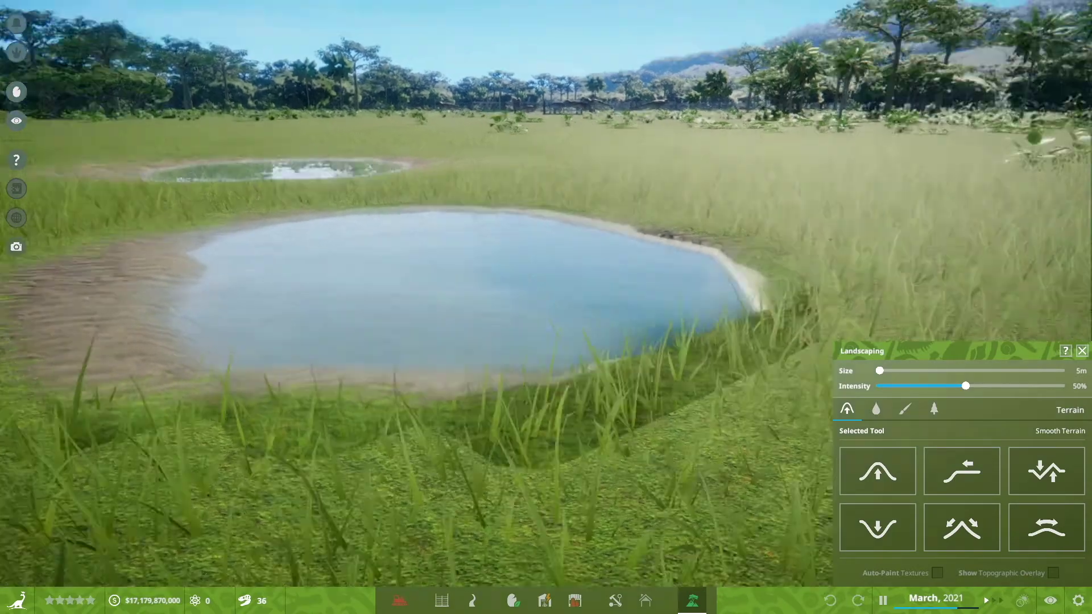
key("q")
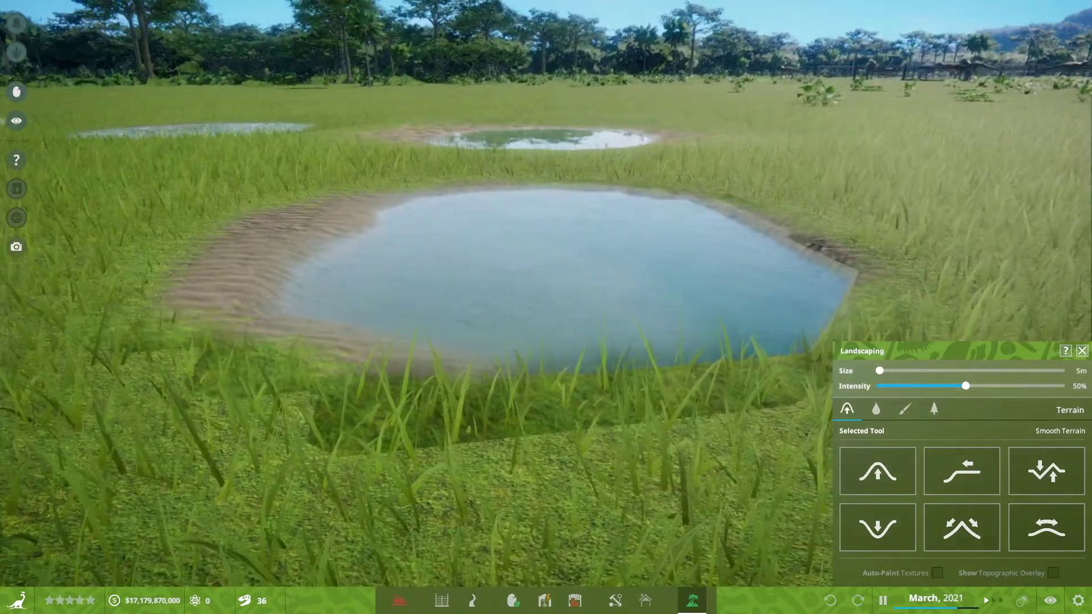
scroll(362, 373, "up", 3)
scroll(360, 371, "up", 3)
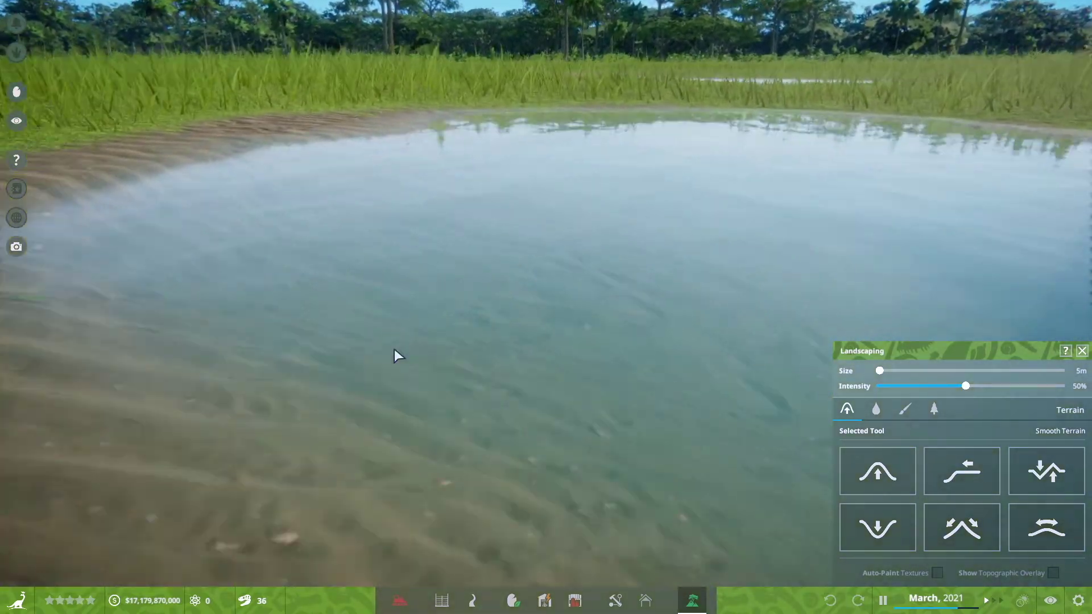
middle_click(395, 349)
key("e")
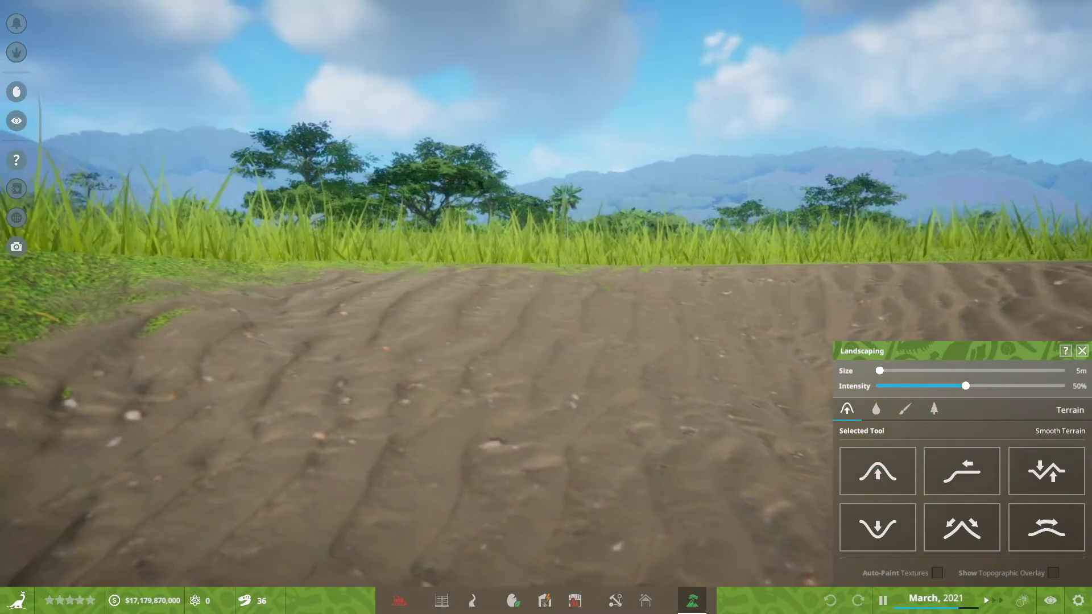
middle_click(575, 400)
scroll(448, 372, "down", 5)
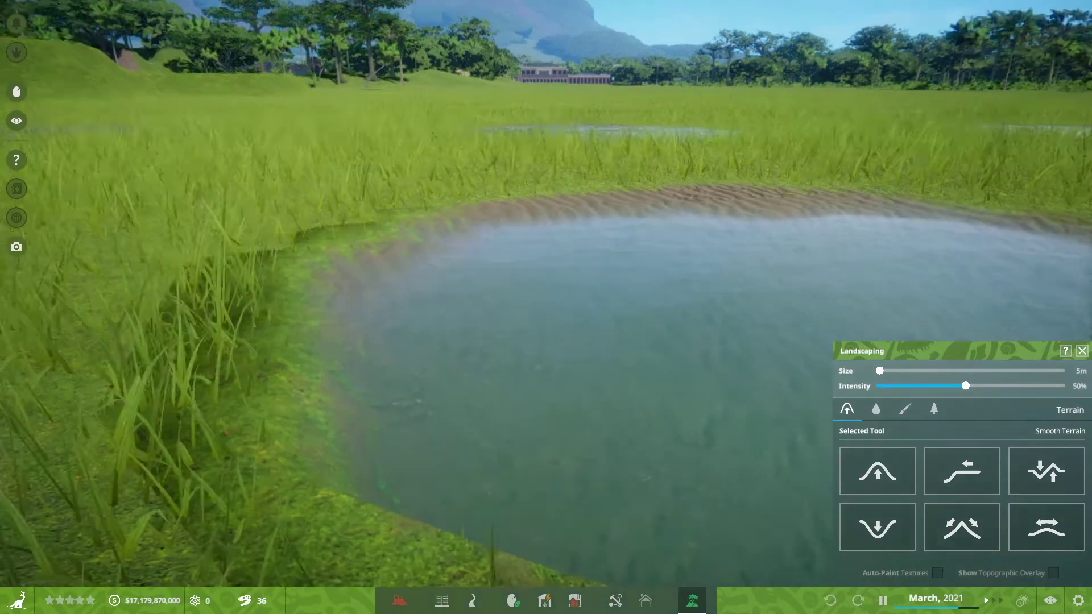
scroll(485, 374, "down", 5)
scroll(485, 374, "up", 5)
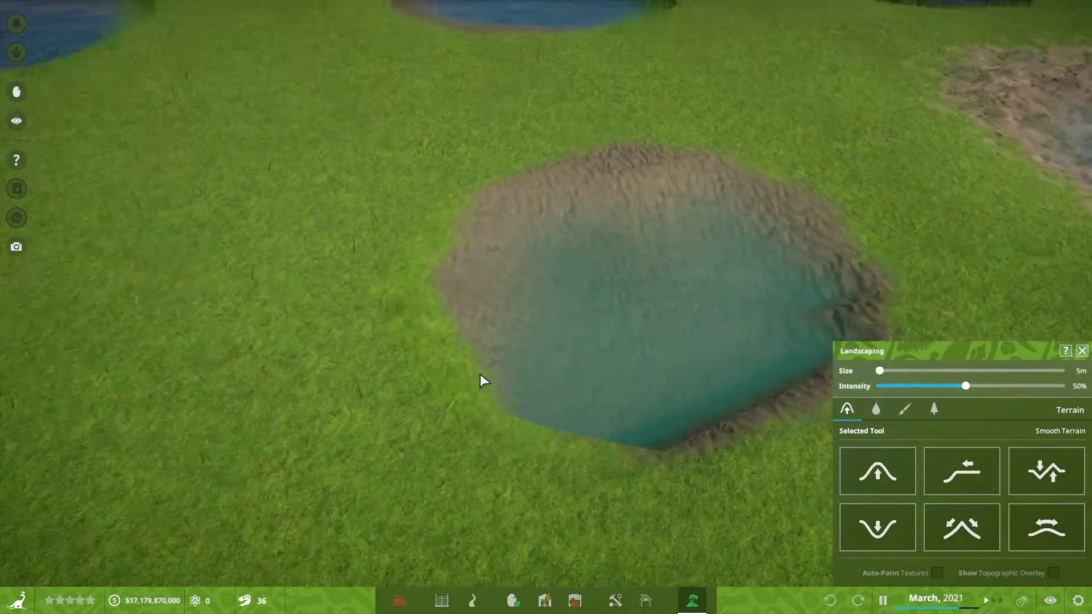
scroll(636, 478, "down", 2)
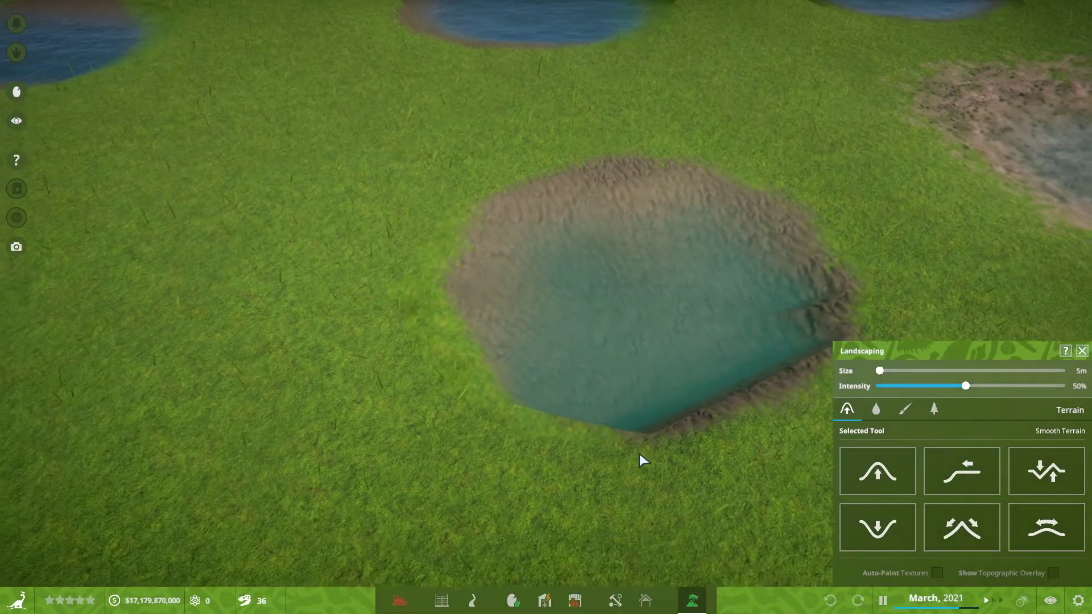
middle_click(639, 453)
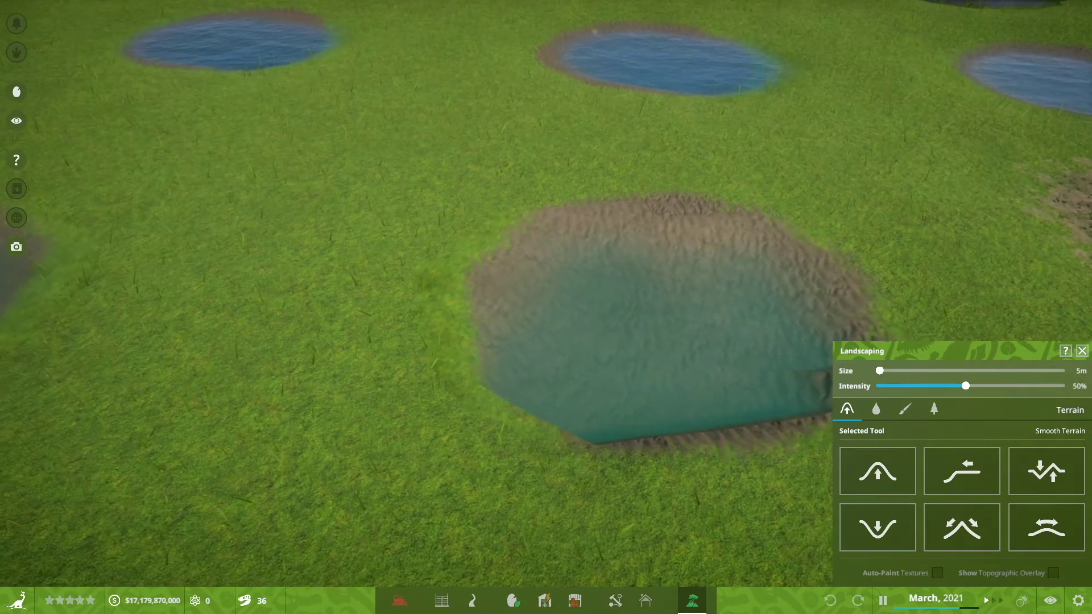
Step: Carve a pit into the grass beside the teal pond at its bed's height using Level Terrain, 5 m at 50% intensity
key("q")
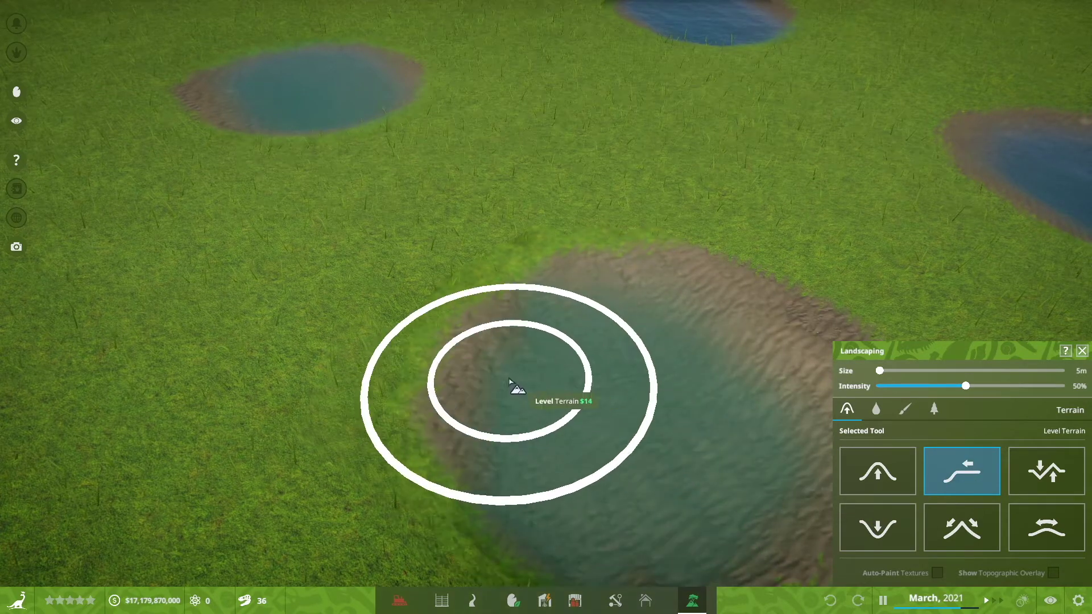
mouse_move(296, 330)
left_mouse_down()
mouse_move(244, 309)
mouse_move(269, 444)
left_mouse_up()
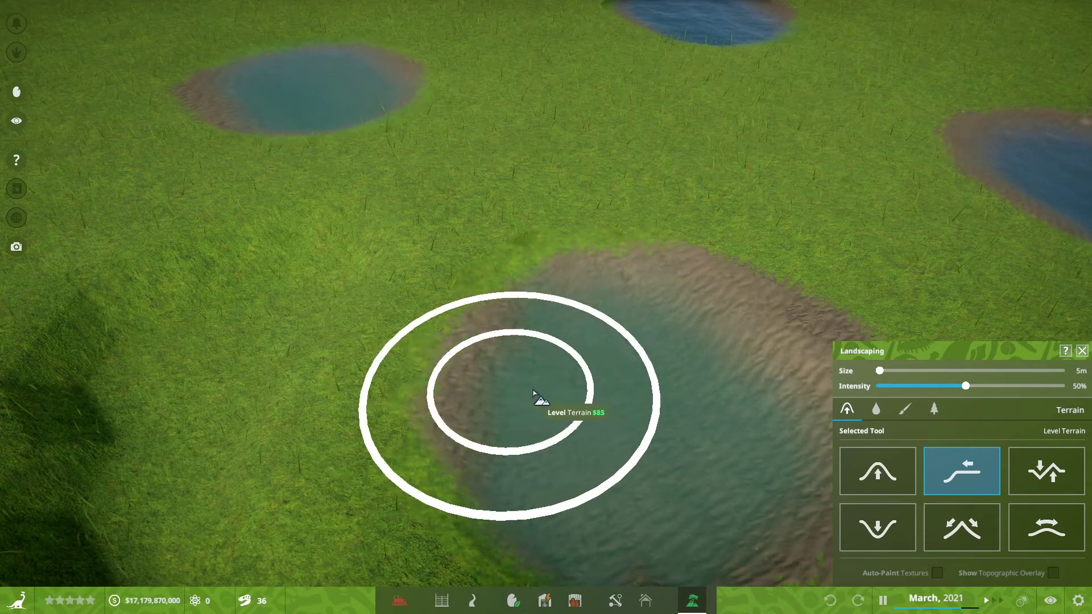
scroll(580, 450, "up", 1)
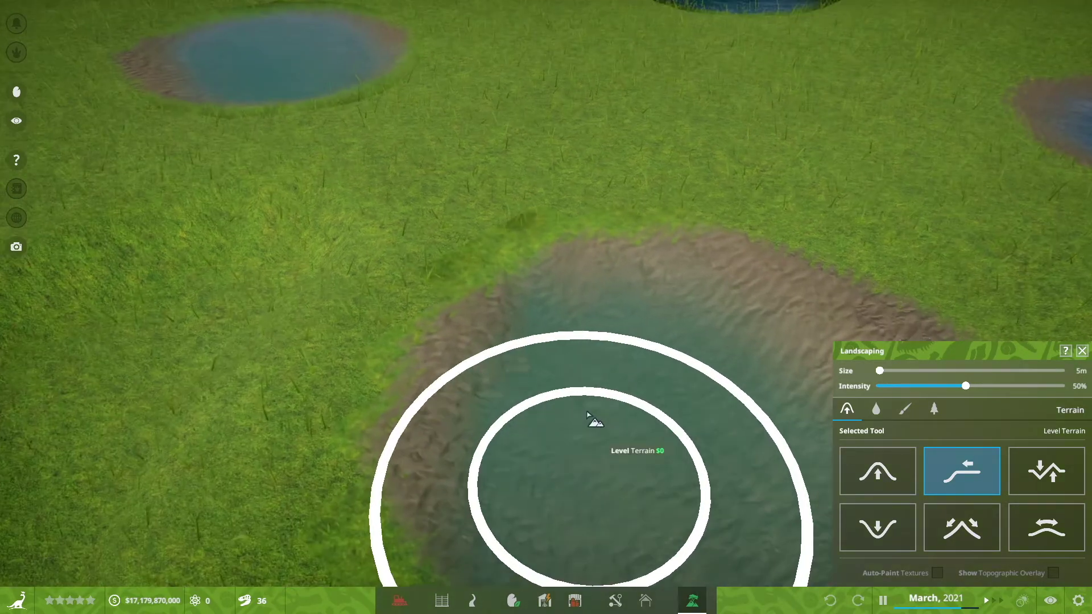
right_click(590, 408)
Step: Paint the dry pit beside the teal pond with Scrubland Clay using the 5 m brush at 50% intensity
mouse_move(591, 407)
left_mouse_down()
mouse_move(578, 402)
mouse_move(546, 296)
mouse_move(552, 245)
mouse_move(648, 282)
left_mouse_up()
left_click_drag(654, 404, 707, 453)
key("a")
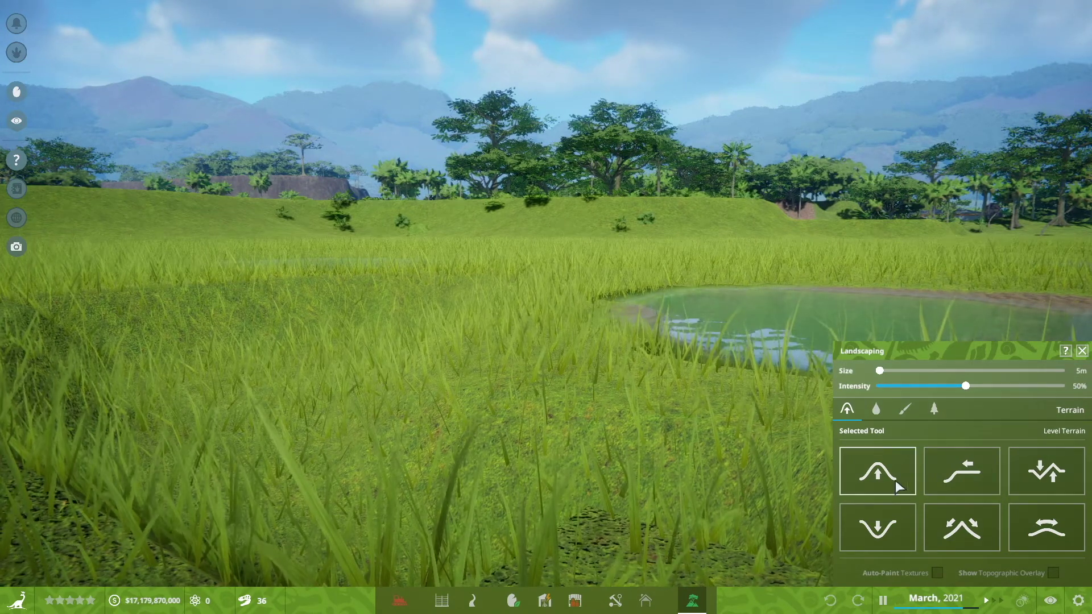
left_click(909, 407)
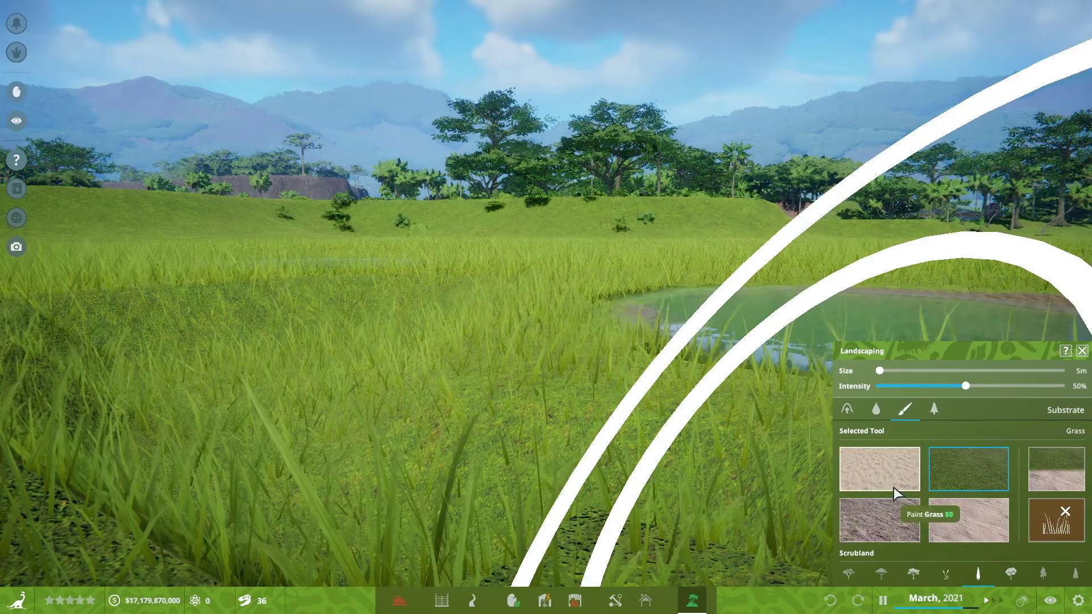
left_click(891, 510)
mouse_move(319, 397)
left_mouse_down()
mouse_move(426, 377)
mouse_move(414, 490)
mouse_move(9, 424)
mouse_move(156, 375)
mouse_move(249, 322)
mouse_move(420, 332)
mouse_move(628, 549)
mouse_move(462, 563)
mouse_move(825, 387)
left_mouse_up()
scroll(740, 376, "down", 10)
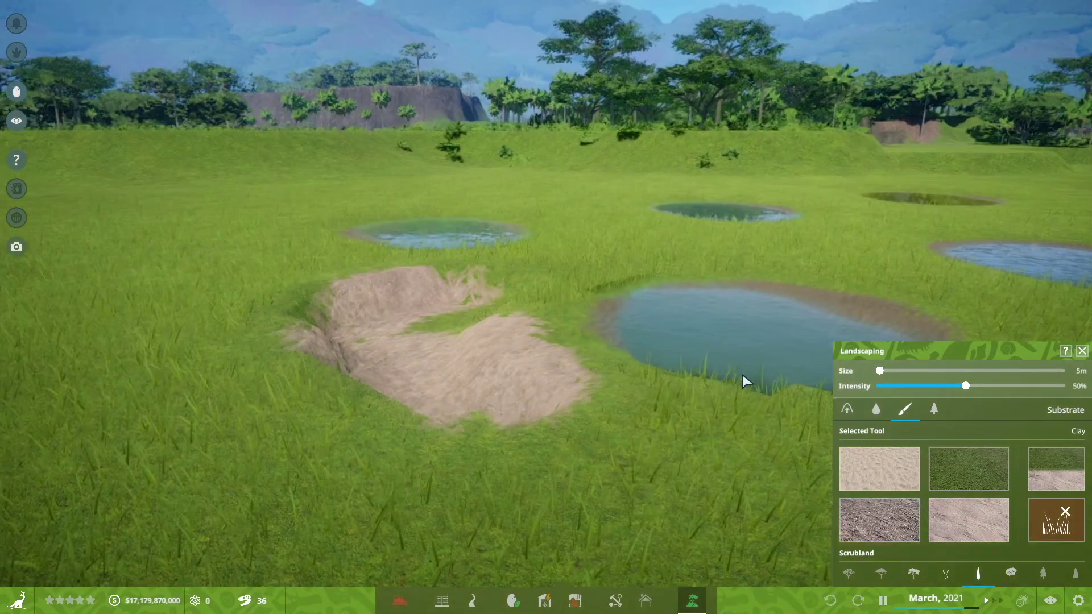
Step: Smooth the steep outer wall of the clay pit with Smooth Terrain, using the 5 m brush at 50% intensity
scroll(741, 378, "up", 2)
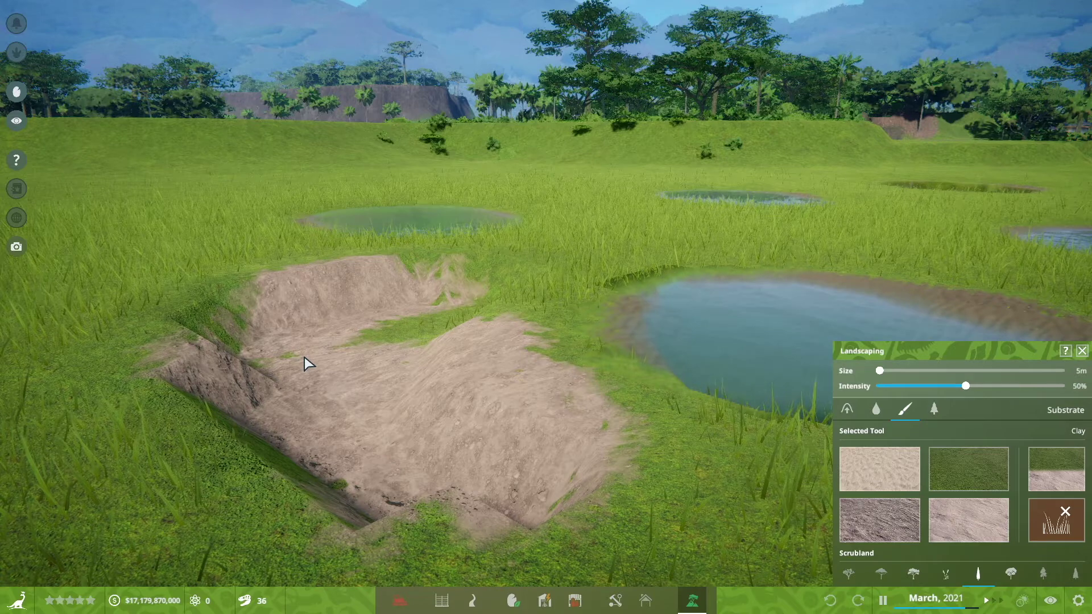
scroll(423, 397, "down", 1)
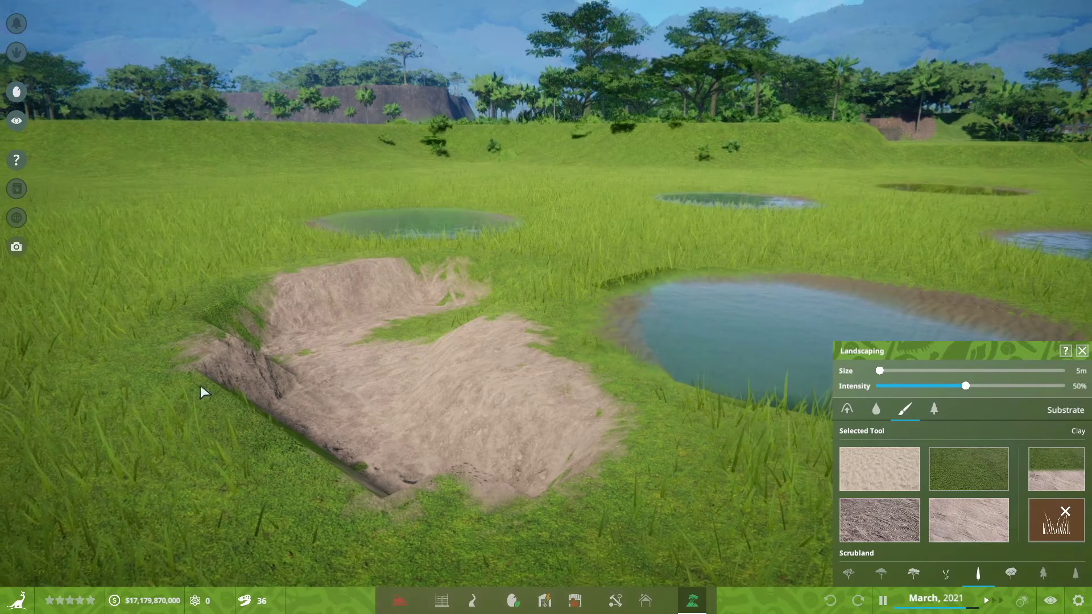
left_click_drag(536, 201, 551, 318)
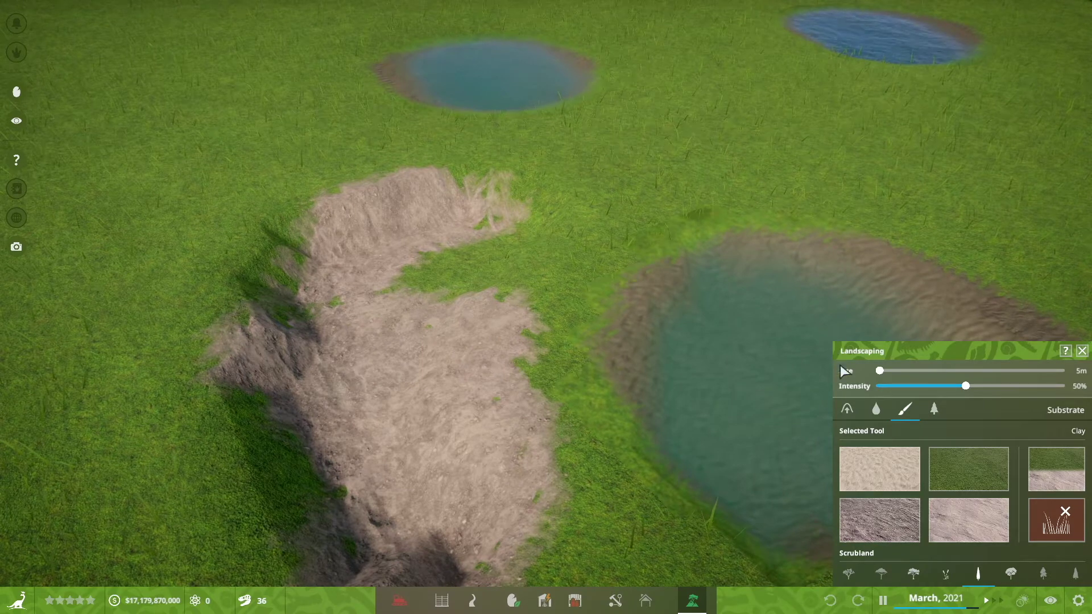
left_click(856, 411)
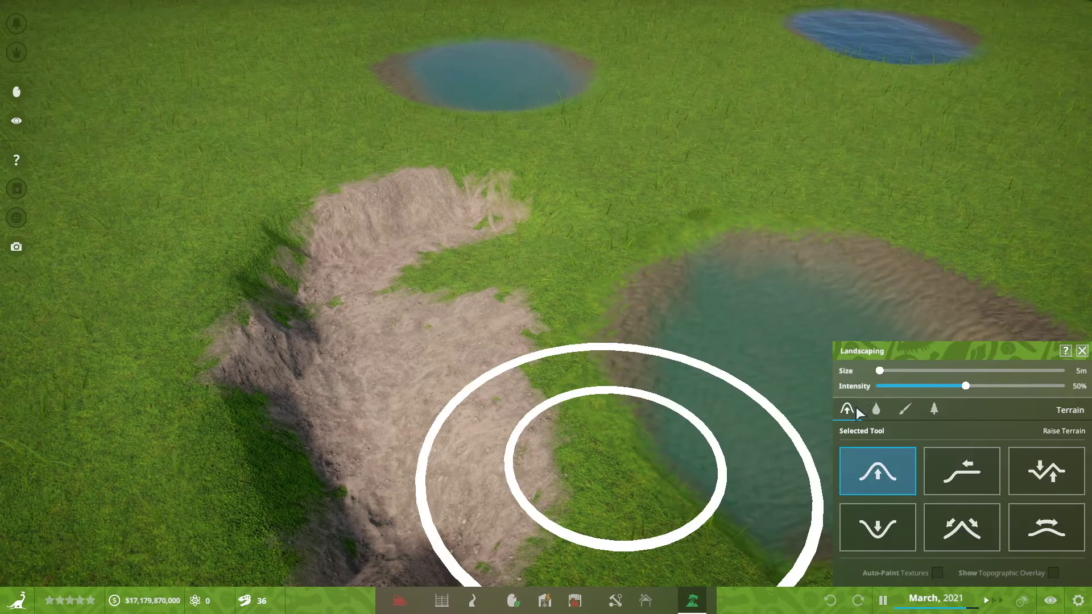
left_click(1045, 532)
mouse_move(253, 378)
left_mouse_down()
mouse_move(188, 378)
mouse_move(224, 315)
mouse_move(282, 275)
mouse_move(300, 281)
mouse_move(216, 393)
mouse_move(303, 360)
left_mouse_up()
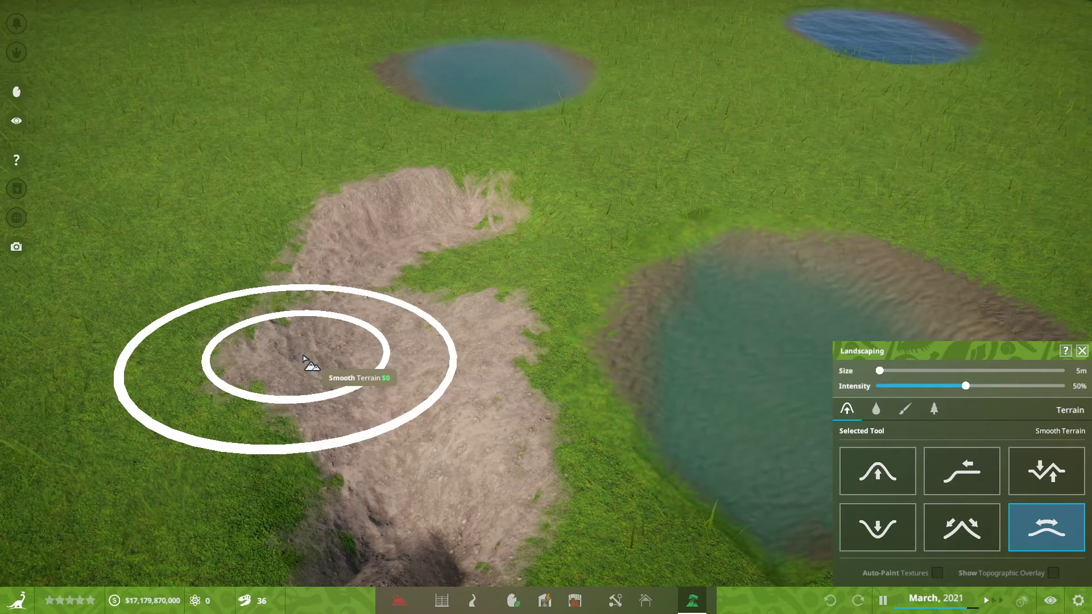
Step: Examine the clay pit's slopes and the grass strip between it and the teal pond from low and raised angles
left_click_drag(538, 311, 543, 188)
left_click_drag(535, 334, 671, 334)
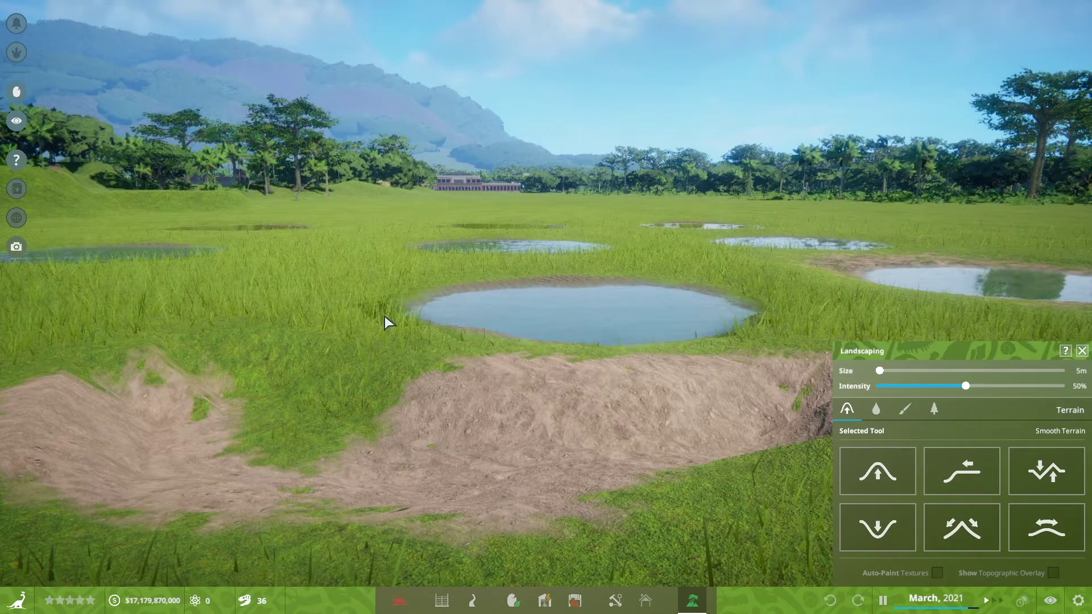
key("w")
left_click_drag(716, 389, 684, 404)
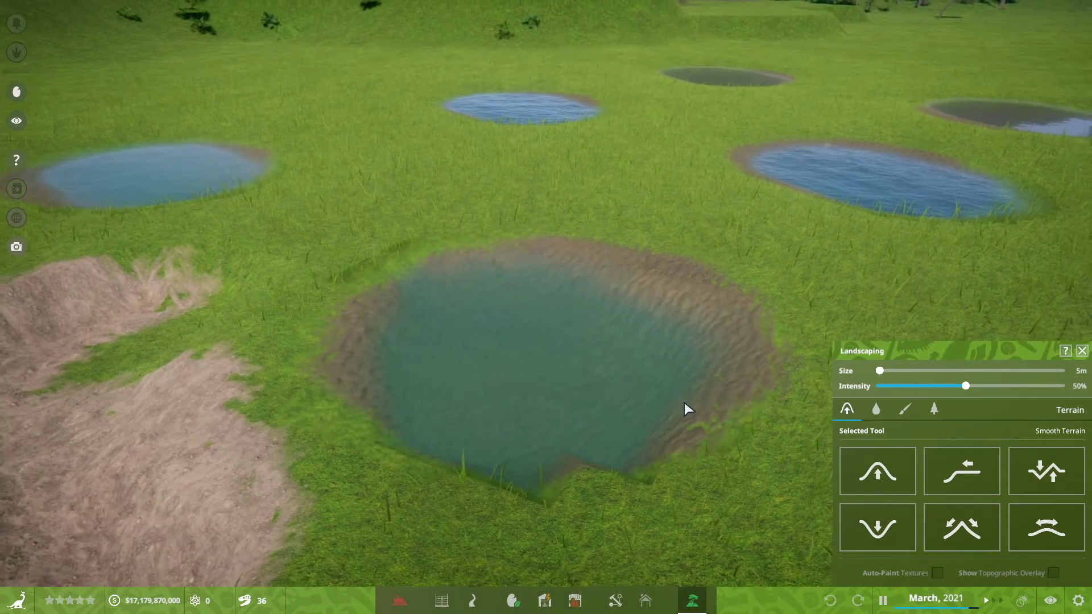
key("a")
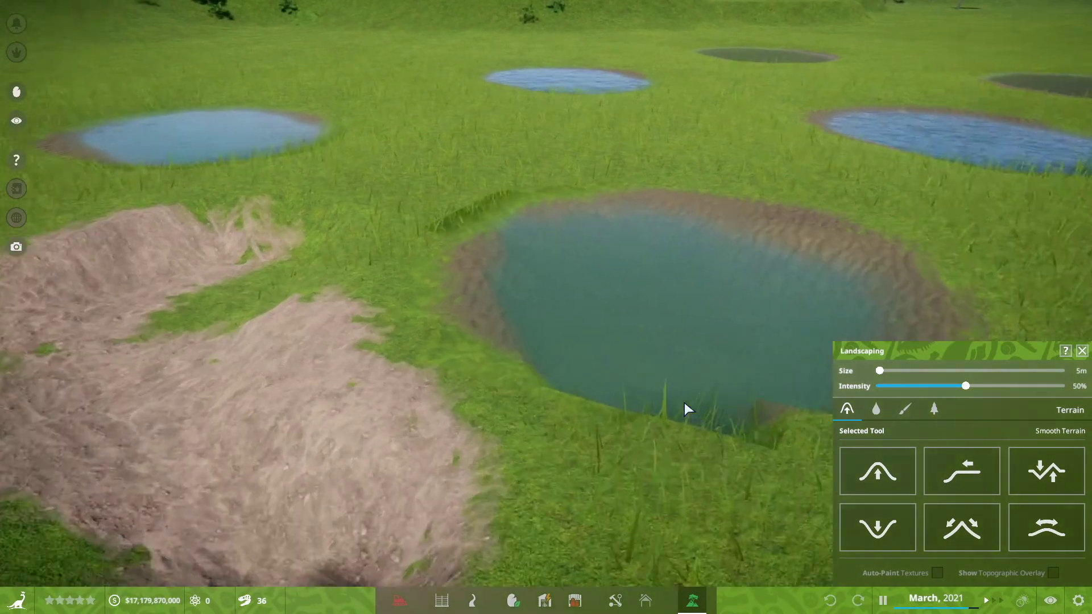
scroll(684, 401, "up", 2)
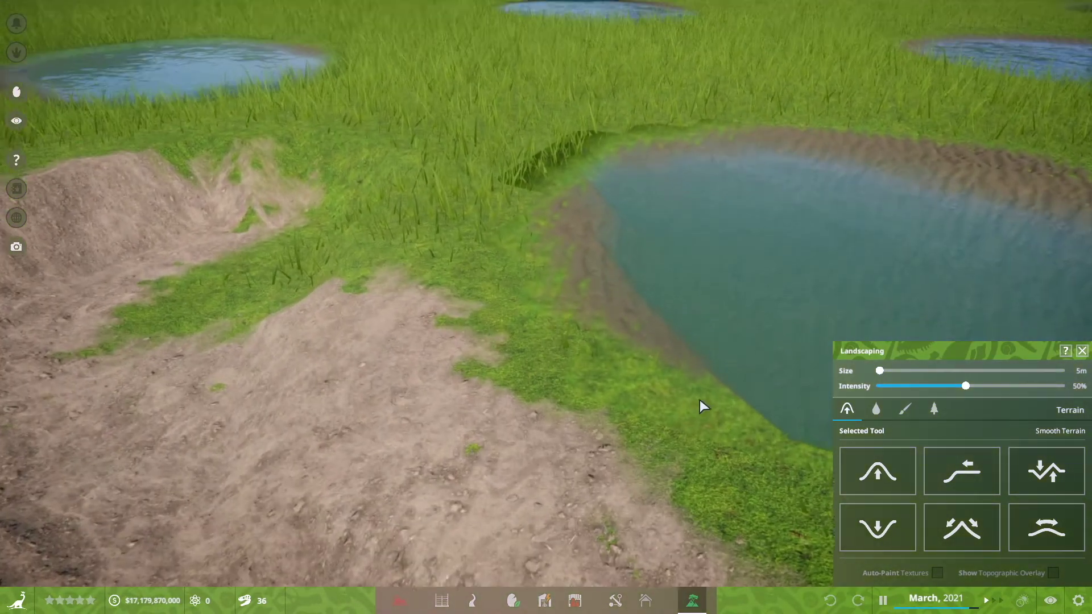
scroll(700, 399, "up", 3)
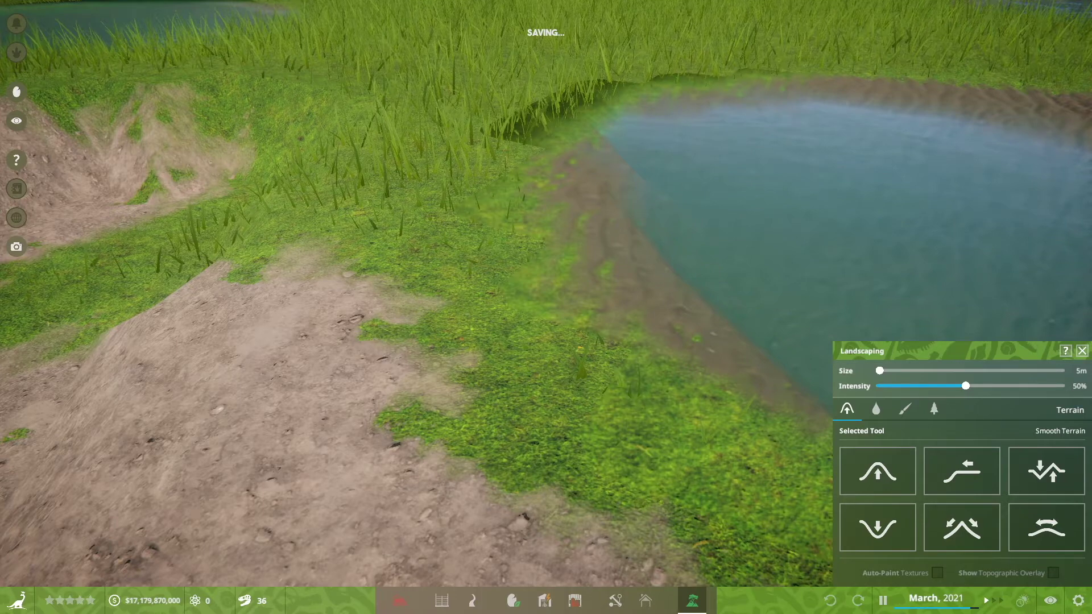
scroll(546, 307, "down", 3)
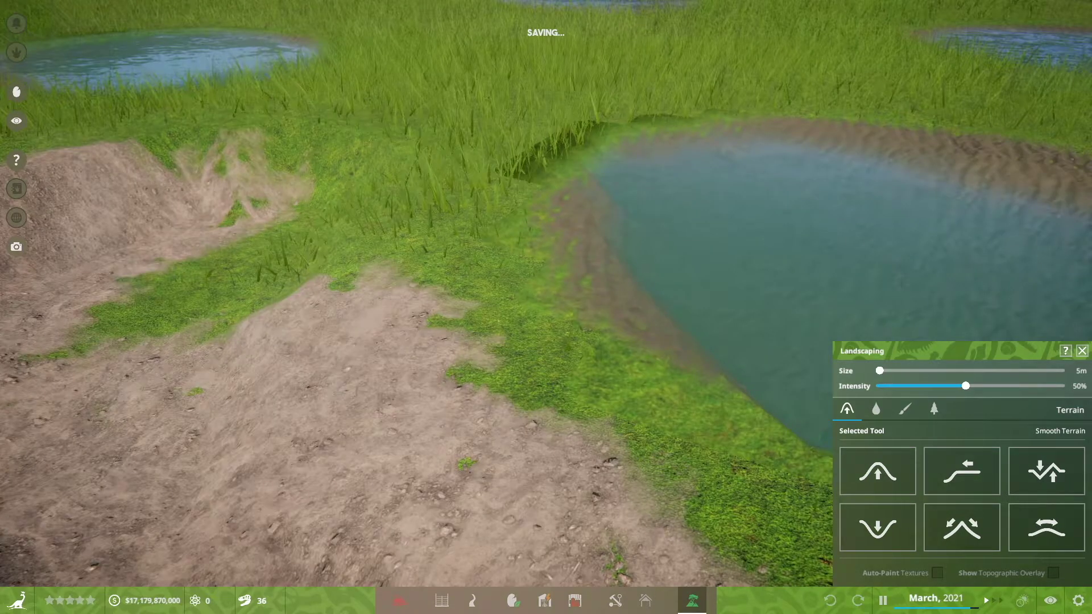
Step: Roughen the teal pond's bed into uneven mounds with a 10 m brush at 20% intensity, and soften them with Smooth Terrain at 10%
left_click_drag(622, 155, 622, 155)
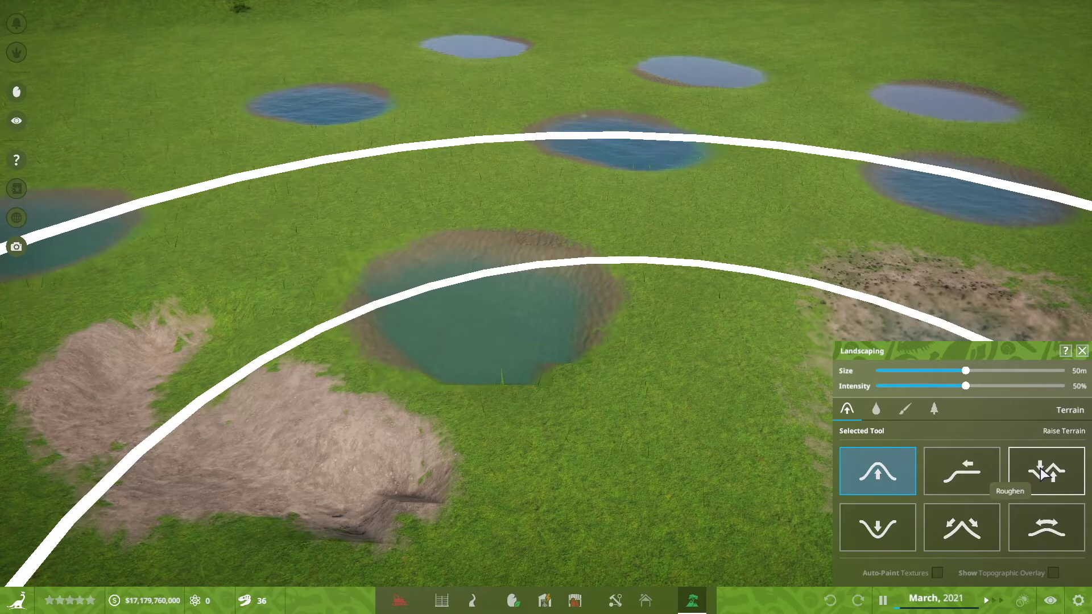
left_click(1039, 467)
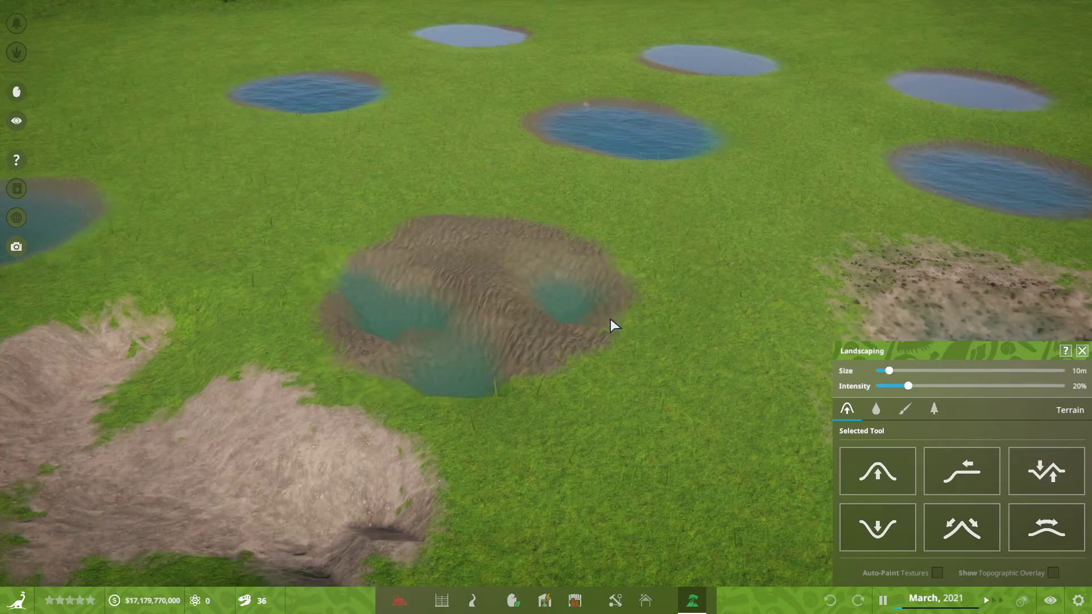
scroll(609, 318, "up", 3)
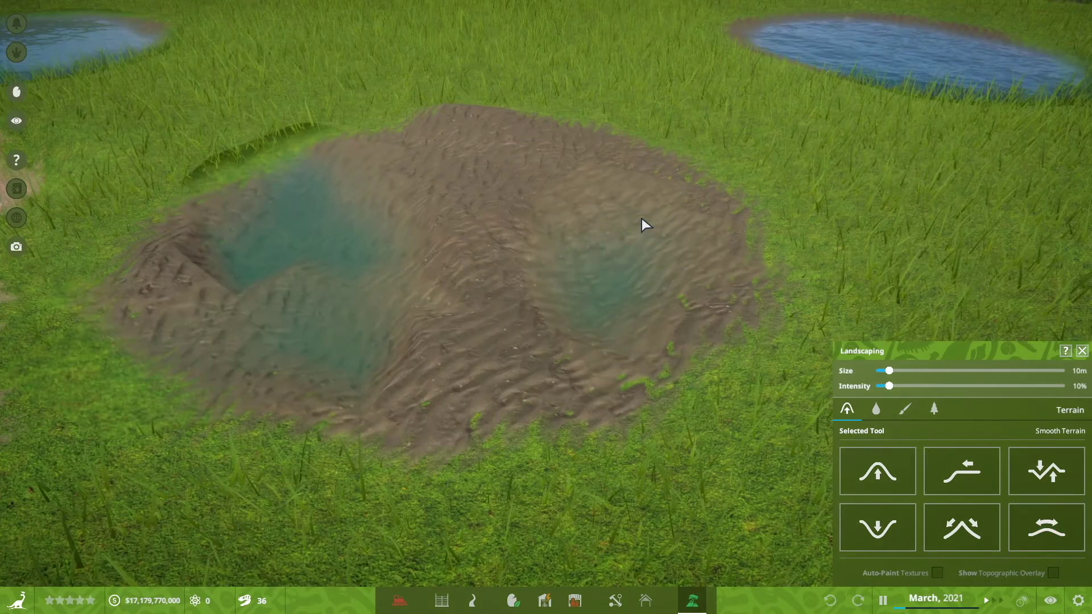
Step: Smooth down the ridge between the teal pond's two pools with Smooth Terrain, using the 10 m brush at 10% intensity
left_click_drag(642, 217, 747, 224)
scroll(747, 224, "up", 1)
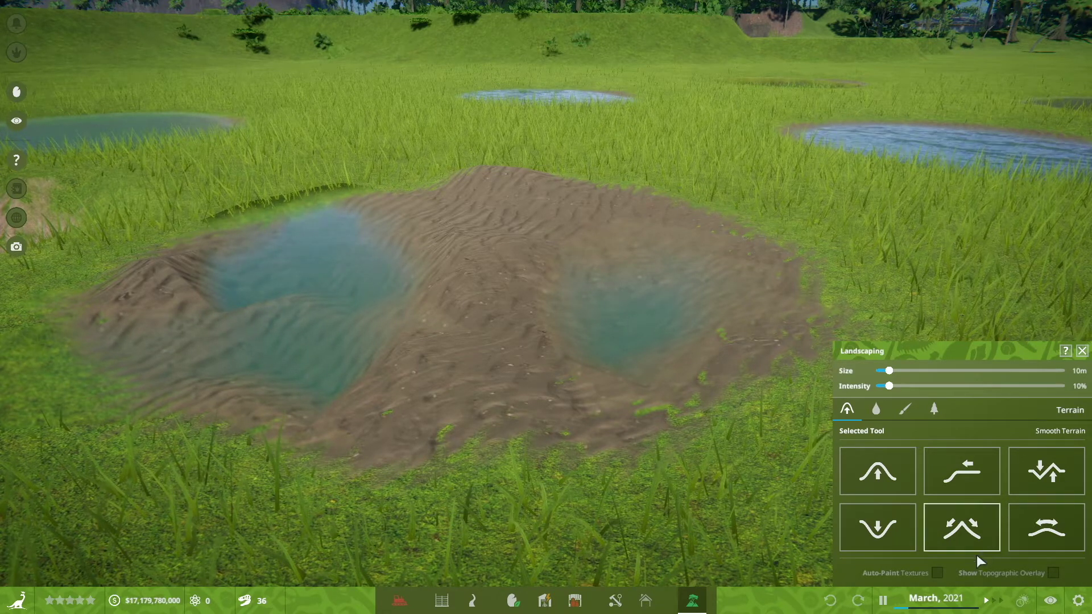
left_click(970, 530)
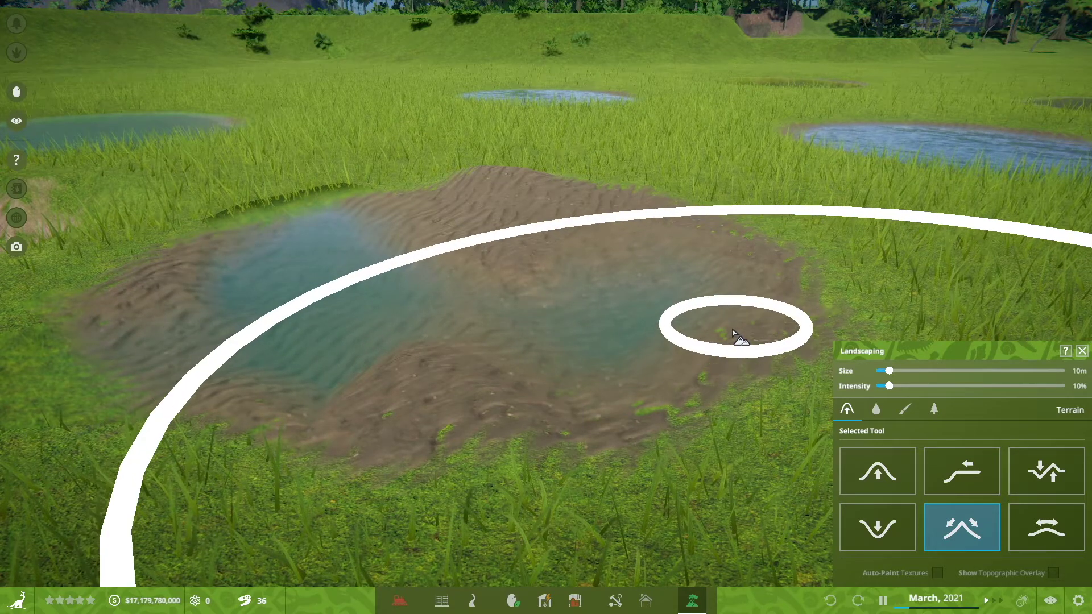
right_click(638, 263)
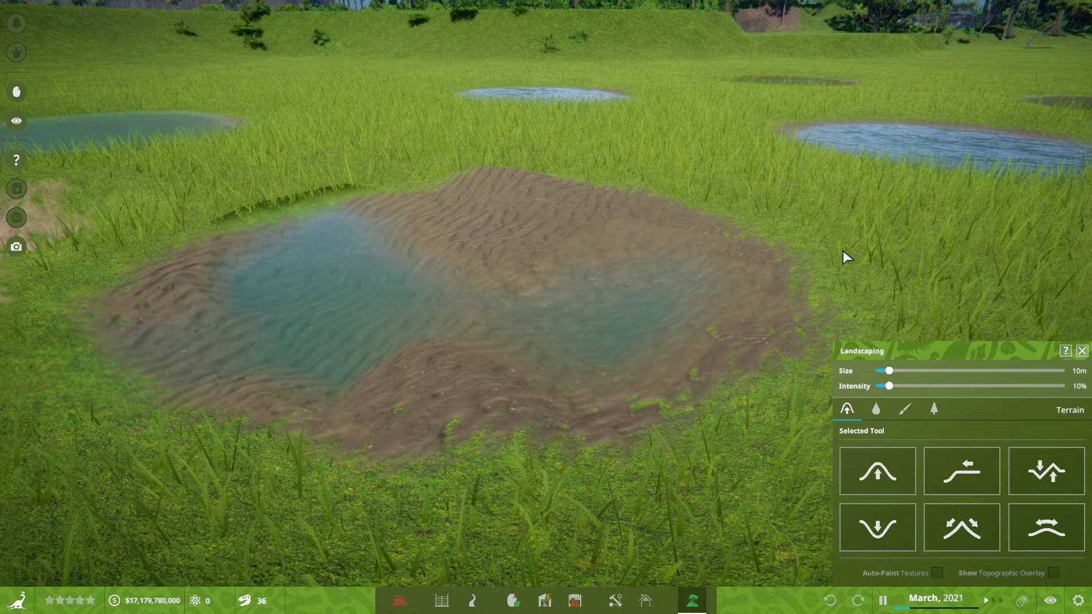
Step: Examine the reshaped teal pond's shoreline, shallows and uneven bed from low, close and raised angles
left_click_drag(756, 206, 489, 125)
mouse_move(597, 313)
left_mouse_down()
mouse_move(660, 393)
mouse_move(623, 333)
mouse_move(600, 322)
left_mouse_up()
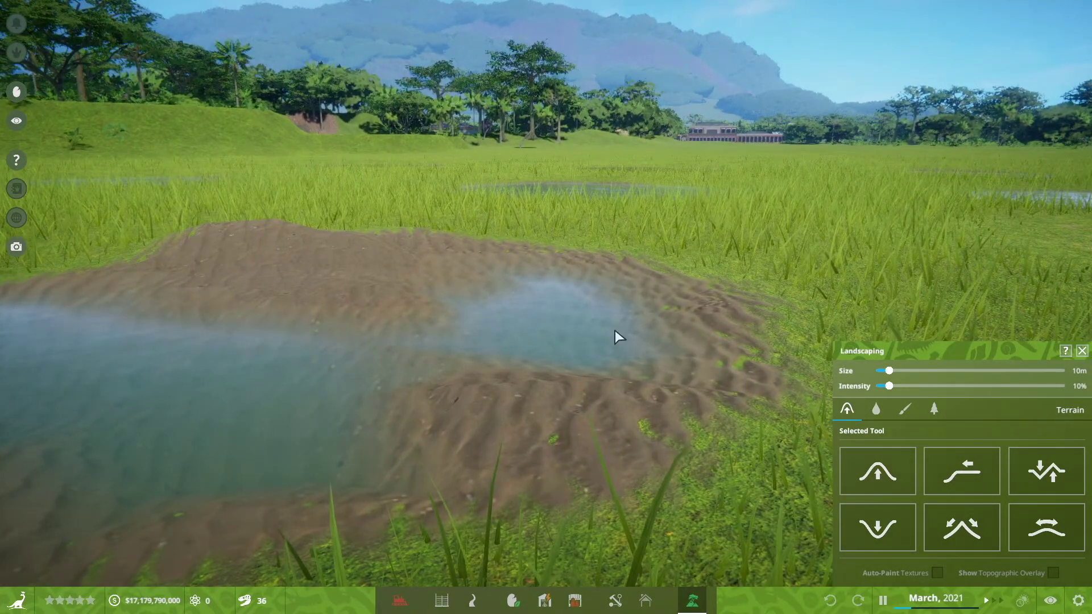
left_click_drag(616, 330, 676, 287)
scroll(677, 287, "up", 3)
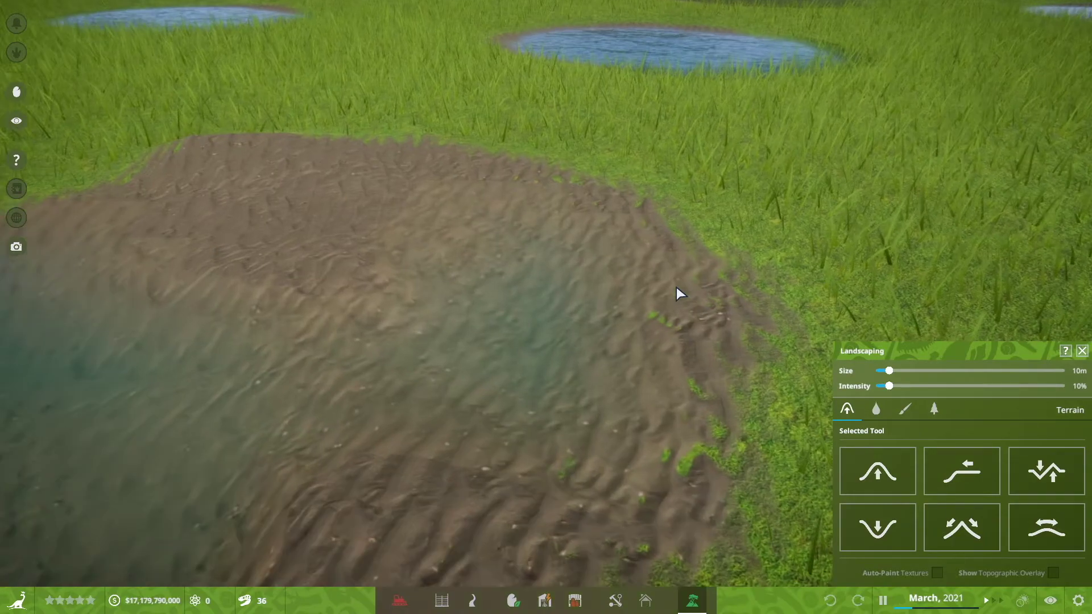
scroll(677, 286, "down", 5)
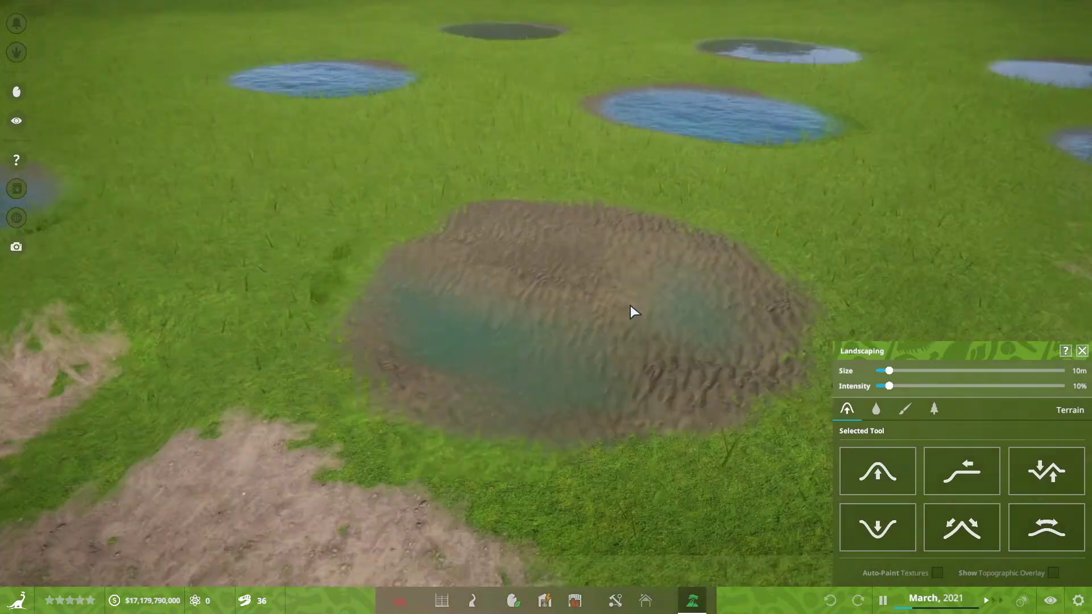
scroll(630, 305, "down", 3)
left_click_drag(630, 305, 677, 265)
scroll(688, 282, "up", 4)
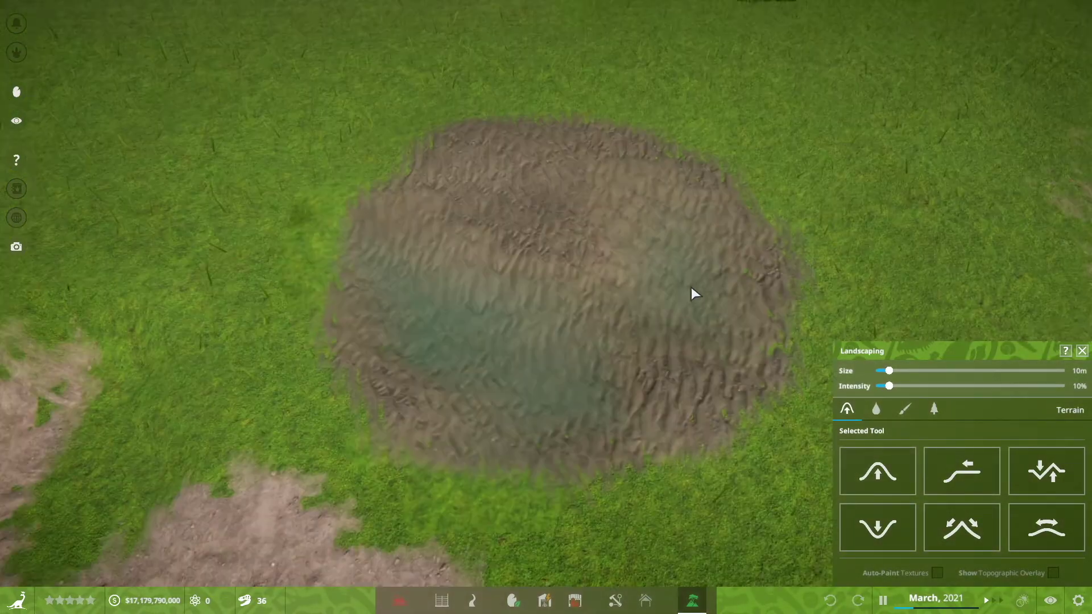
Step: Extend the neighbouring teal pond into the surrounding grass with Calm Water at 10 m size and 6 m depth
key("w")
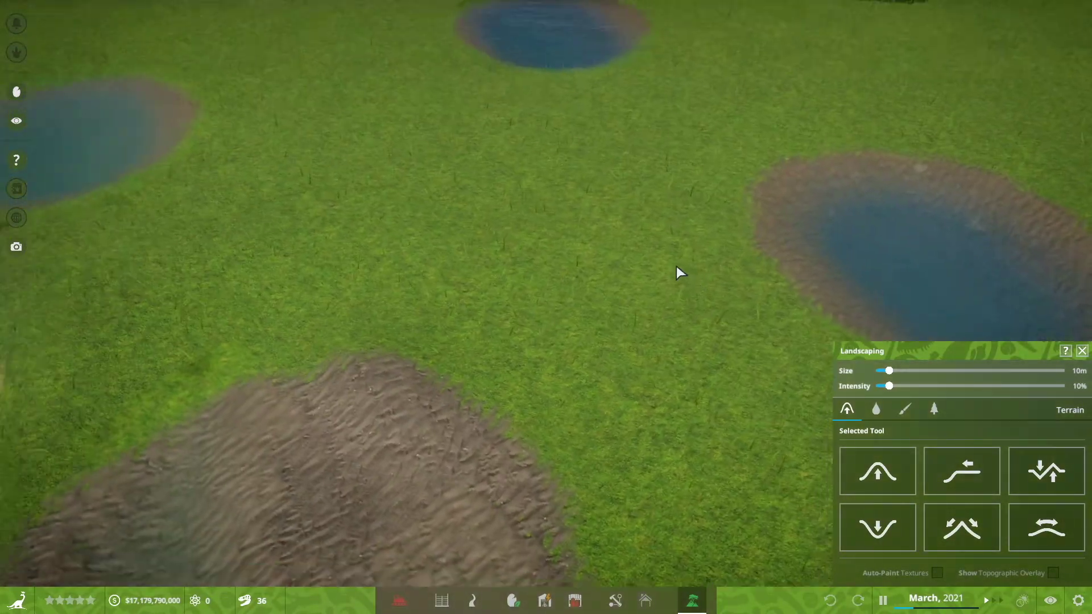
scroll(676, 265, "down", 4)
scroll(674, 266, "up", 3)
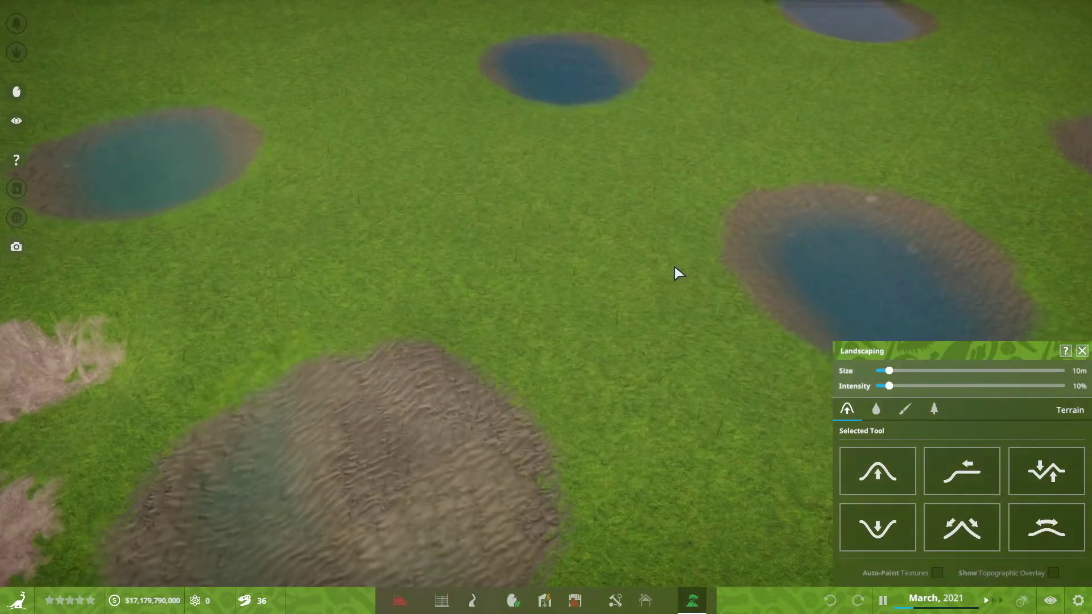
key("a")
key("w")
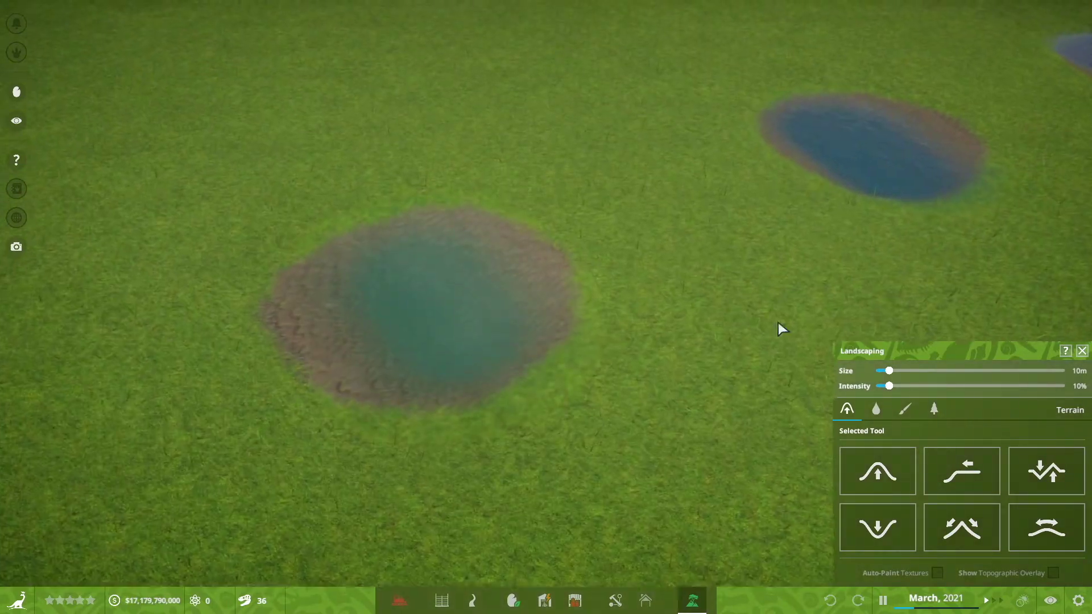
left_click(876, 406)
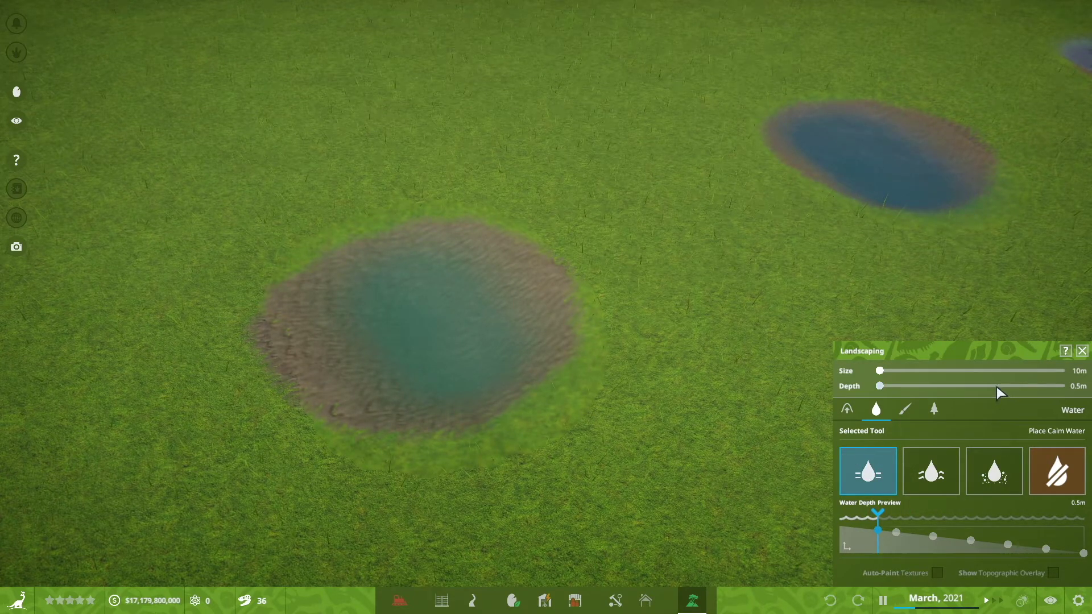
left_click(1066, 387)
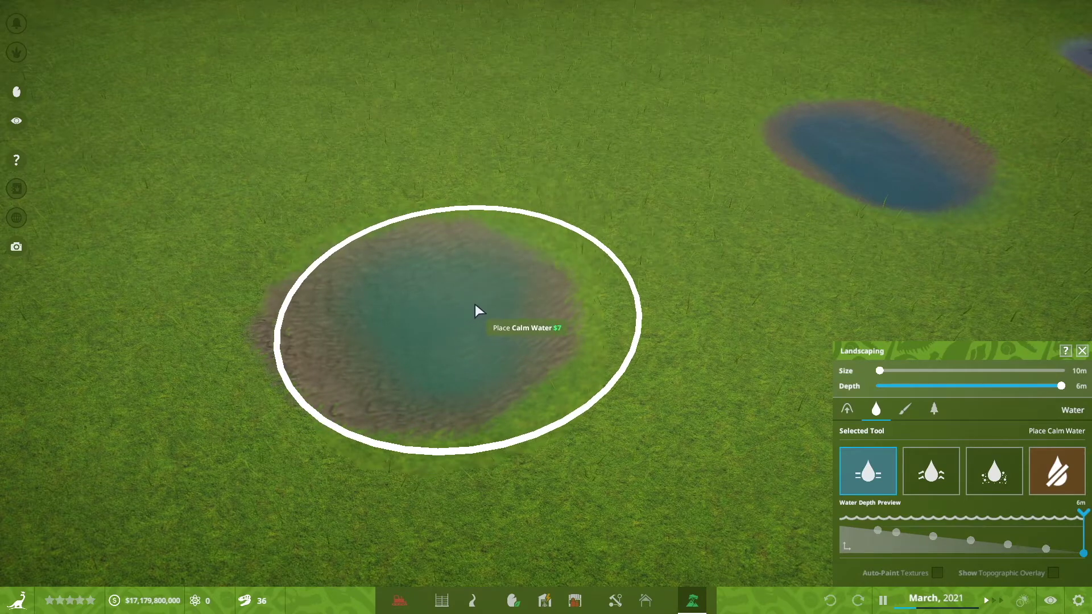
mouse_move(475, 304)
left_mouse_down()
mouse_move(561, 316)
mouse_move(649, 296)
mouse_move(759, 203)
mouse_move(693, 162)
mouse_move(659, 199)
mouse_move(570, 248)
mouse_move(494, 270)
mouse_move(677, 215)
mouse_move(729, 229)
mouse_move(777, 267)
mouse_move(649, 366)
mouse_move(573, 381)
mouse_move(509, 300)
mouse_move(646, 187)
mouse_move(557, 221)
mouse_move(531, 249)
mouse_move(658, 312)
mouse_move(756, 263)
mouse_move(497, 329)
mouse_move(497, 194)
mouse_move(376, 244)
mouse_move(363, 324)
mouse_move(597, 219)
mouse_move(642, 176)
left_mouse_up()
right_click(497, 330)
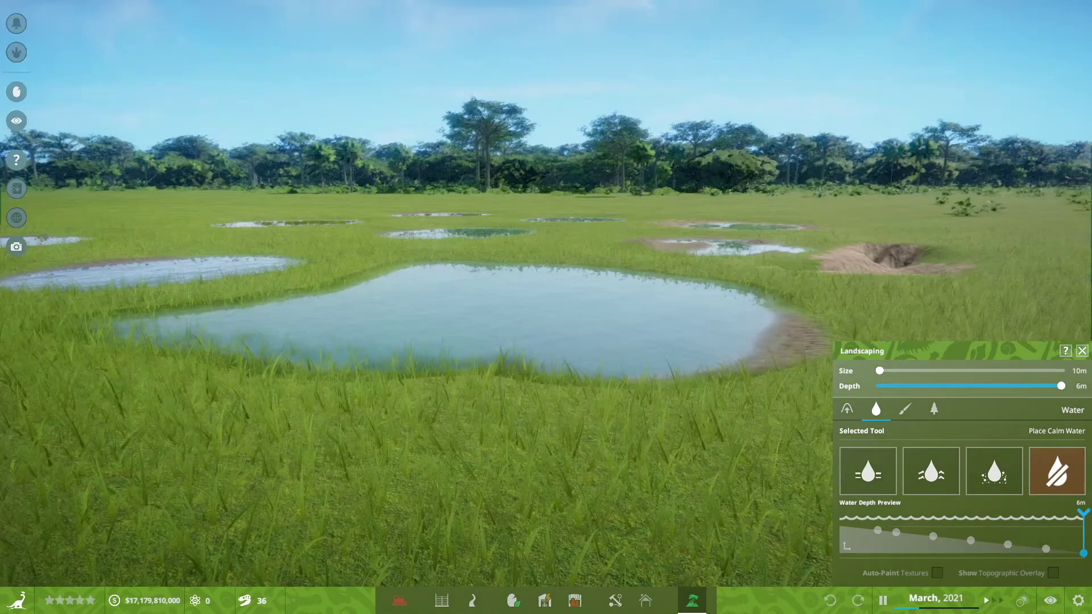
Step: Examine the extended pond's grassy edges and underwater bed from low and raised angles
scroll(546, 307, "down", 5)
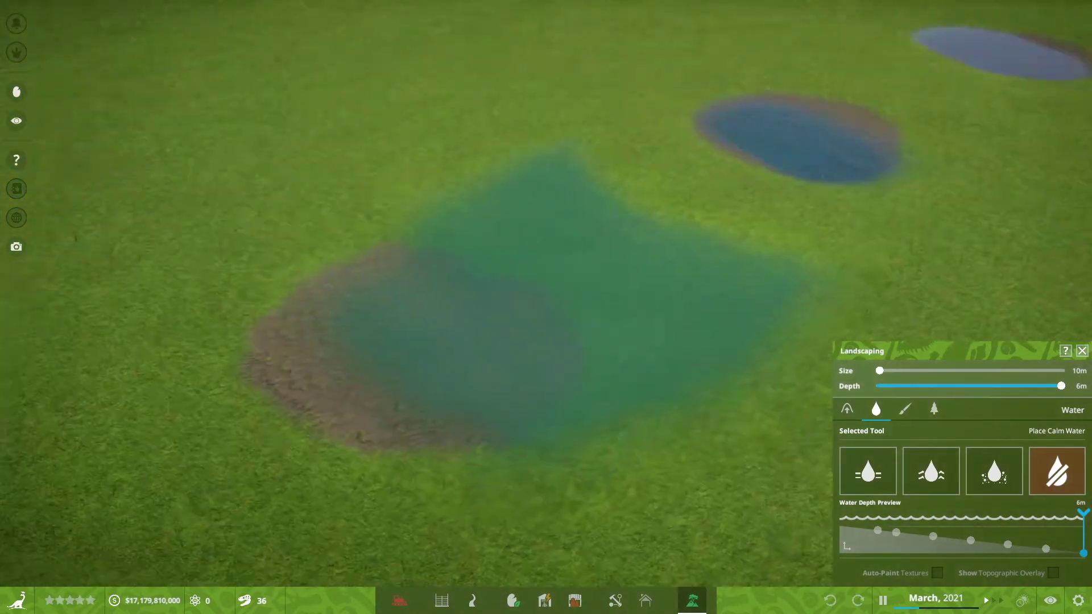
left_click_drag(705, 336, 643, 346)
scroll(651, 370, "up", 2)
key("d")
key("a")
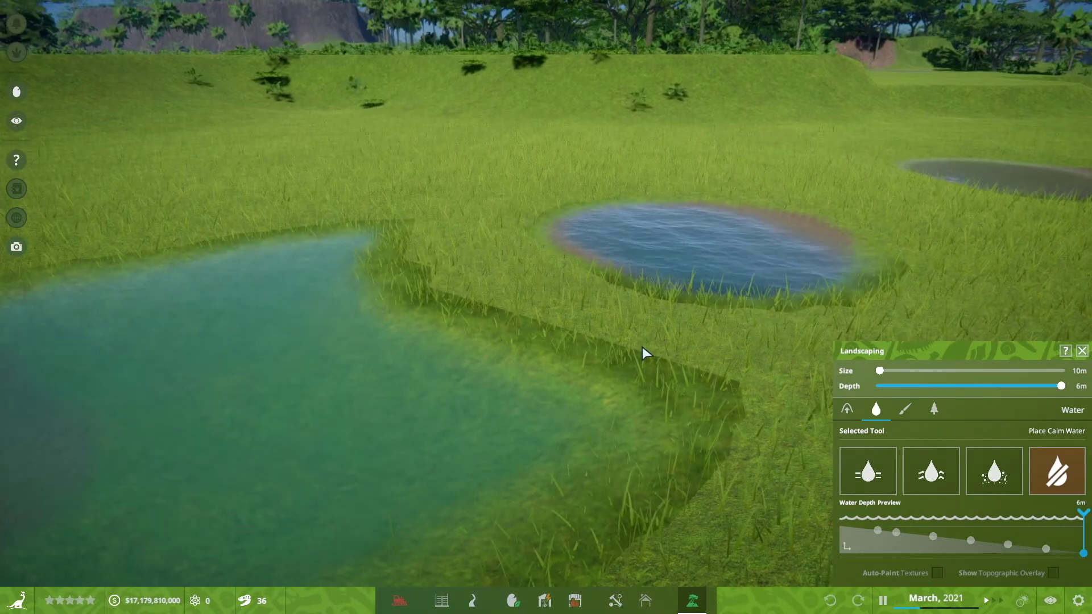
scroll(565, 283, "down", 5)
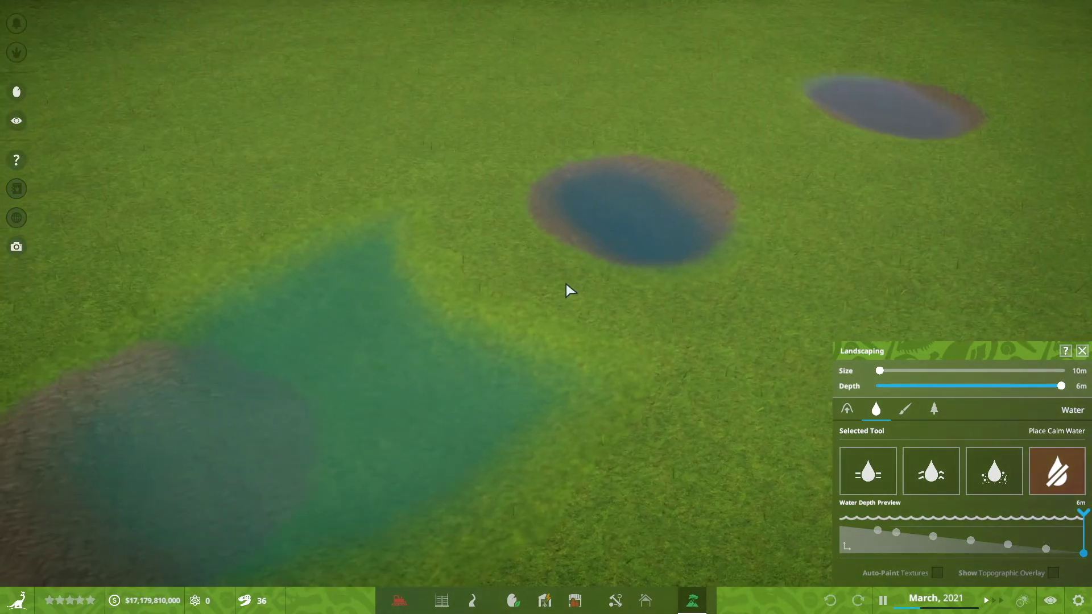
key("a")
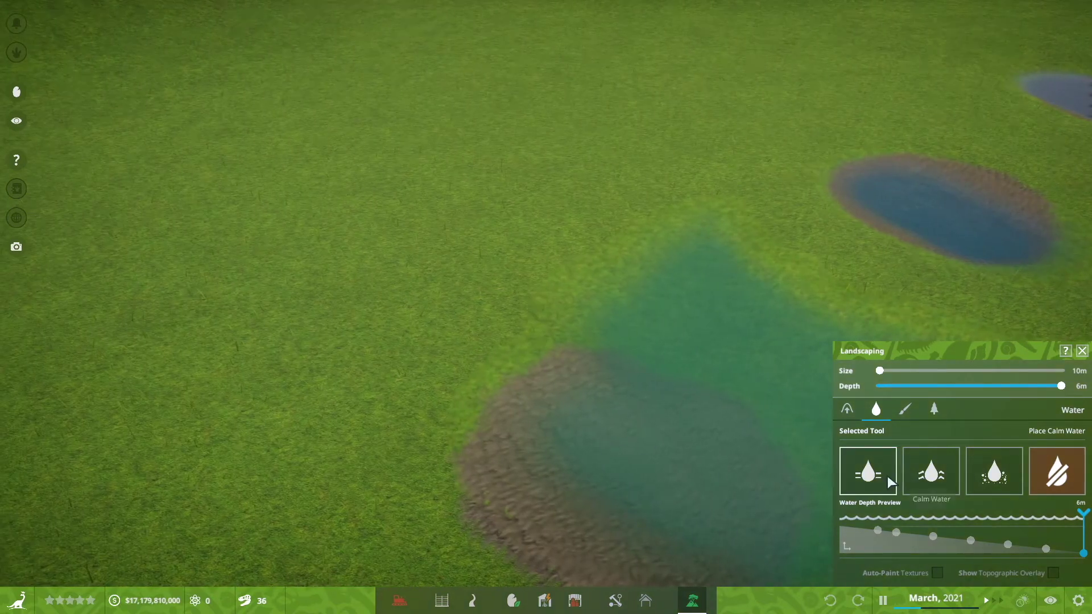
Step: Raise a tall mound beside the extended pond and level a plateau over its clay shore, with the 10 m brush at 100% intensity
left_click(848, 409)
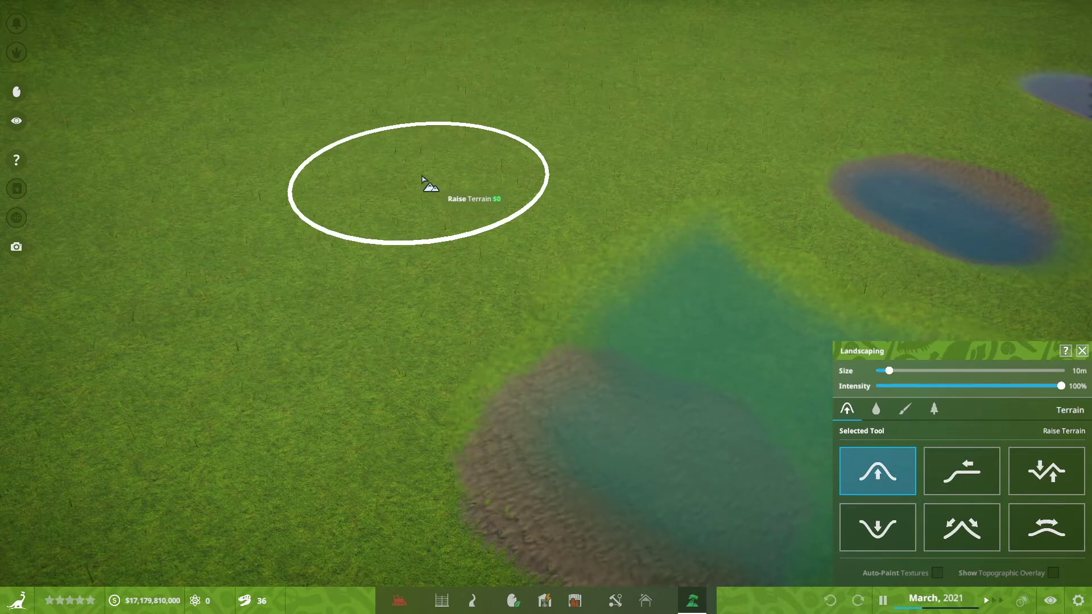
mouse_move(421, 180)
left_mouse_down()
mouse_move(422, 200)
mouse_move(467, 208)
left_mouse_up()
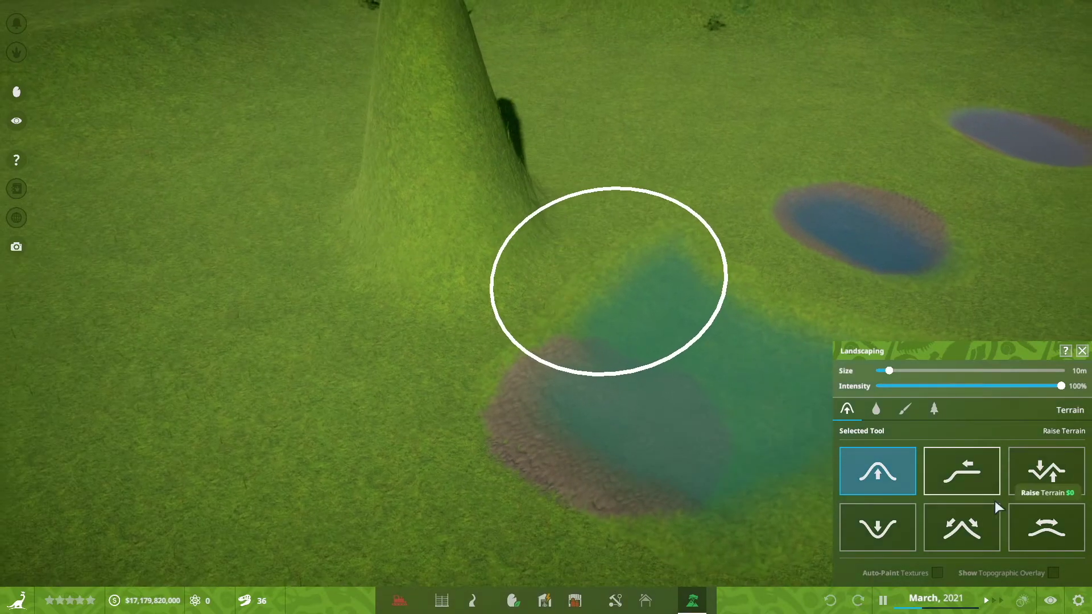
left_click(978, 483)
mouse_move(440, 119)
left_mouse_down()
mouse_move(382, 170)
mouse_move(326, 165)
mouse_move(466, 132)
mouse_move(529, 90)
mouse_move(470, 142)
mouse_move(453, 88)
mouse_move(503, 39)
mouse_move(261, 126)
mouse_move(212, 178)
mouse_move(228, 199)
left_mouse_up()
mouse_move(360, 369)
left_mouse_down()
mouse_move(377, 373)
mouse_move(385, 319)
mouse_move(502, 203)
mouse_move(518, 64)
mouse_move(449, 53)
mouse_move(261, 194)
mouse_move(271, 233)
left_mouse_up()
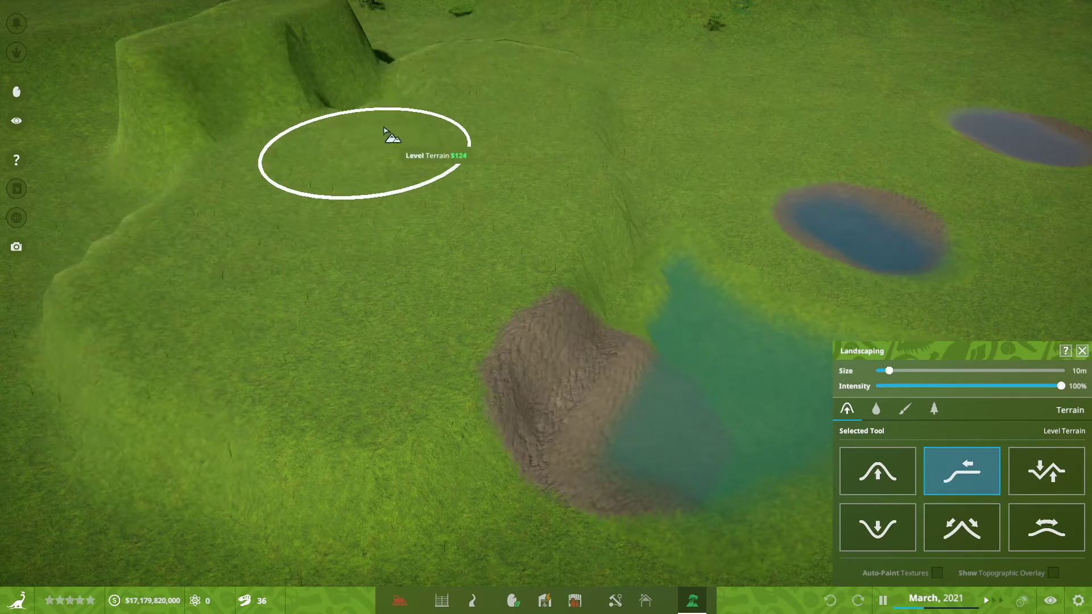
right_click(622, 202)
Step: Examine the steep bank between the leveled plateau and the extended pond from water level and above
mouse_move(687, 212)
left_mouse_down()
mouse_move(687, 137)
mouse_move(711, 108)
mouse_move(745, 94)
mouse_move(687, 139)
mouse_move(739, 238)
mouse_move(716, 199)
mouse_move(681, 184)
left_mouse_up()
scroll(672, 226, "up", 5)
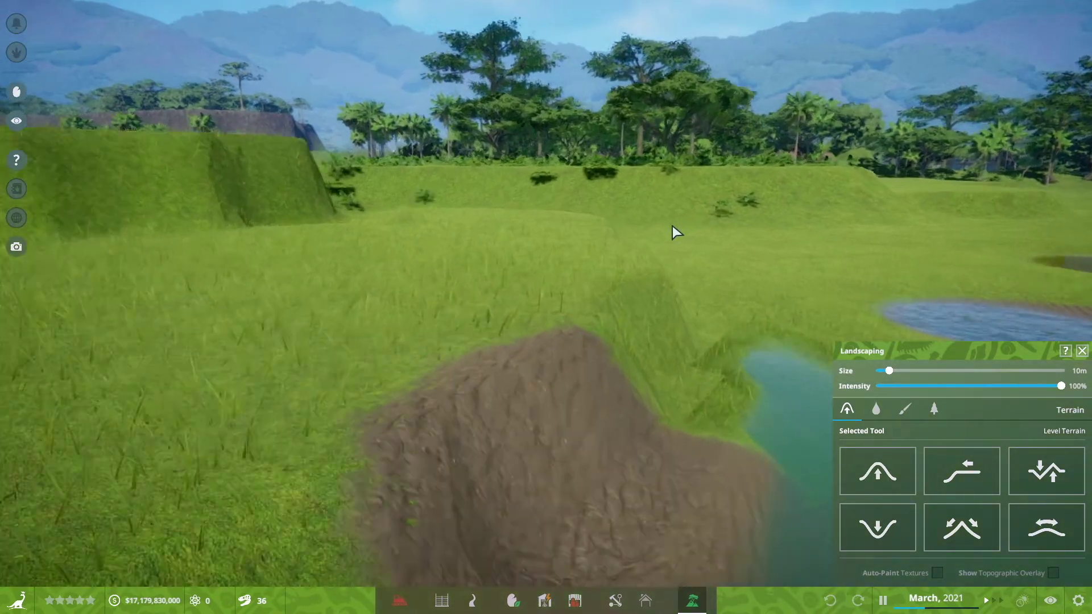
scroll(672, 225, "up", 3)
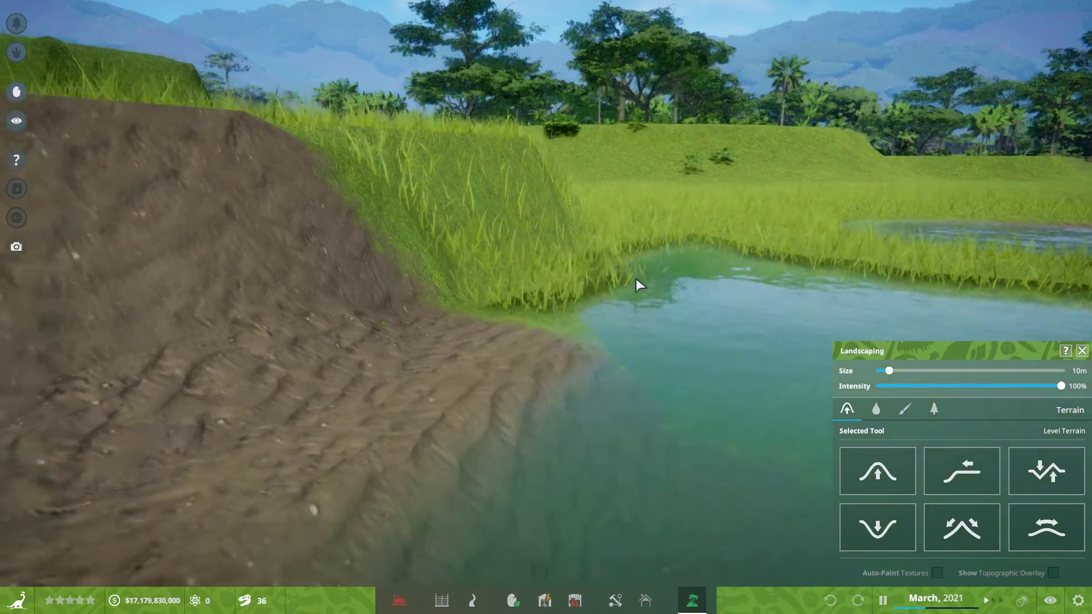
key("a")
left_click_drag(608, 400, 660, 363)
scroll(673, 385, "down", 3)
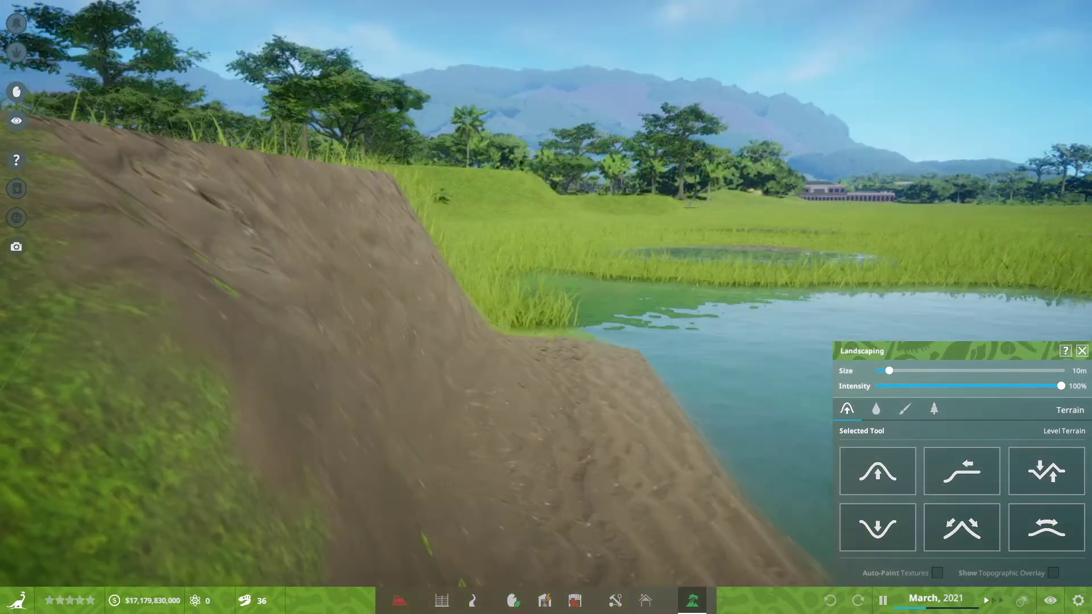
scroll(673, 385, "down", 5)
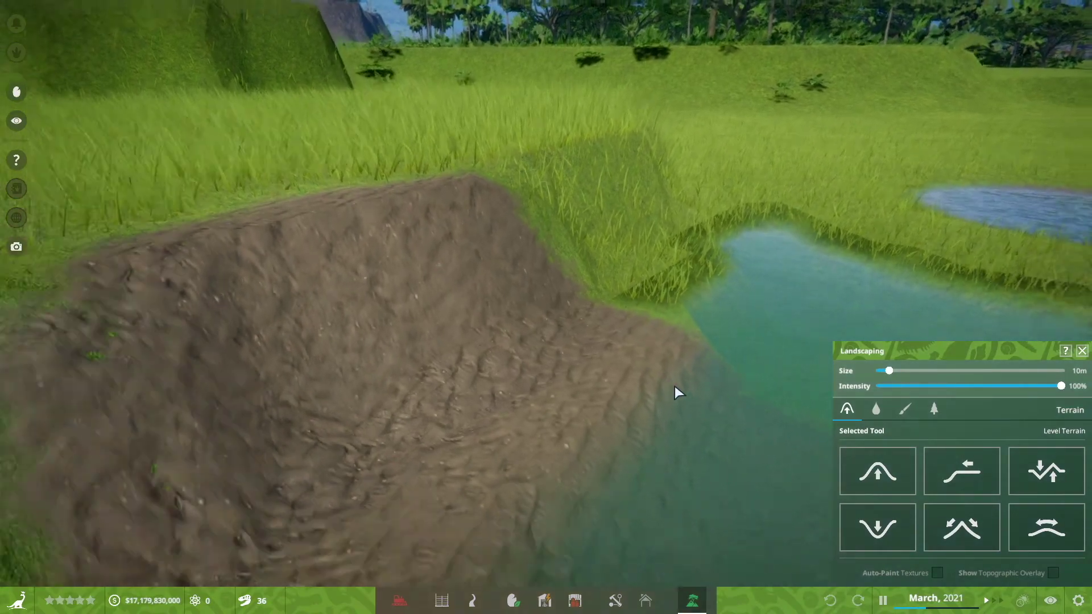
scroll(647, 407, "up", 3)
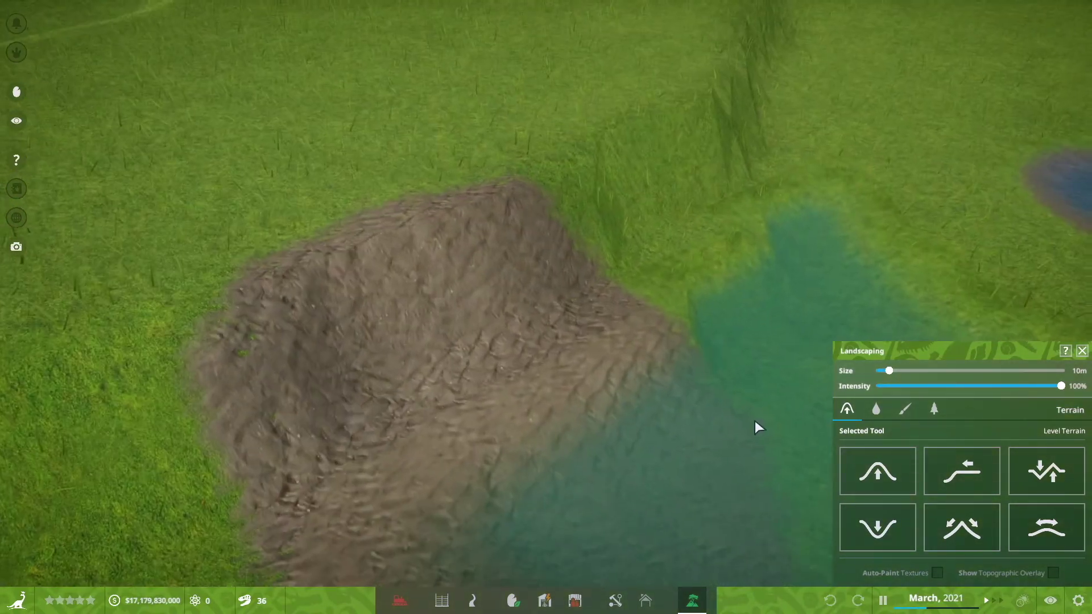
scroll(755, 420, "down", 3)
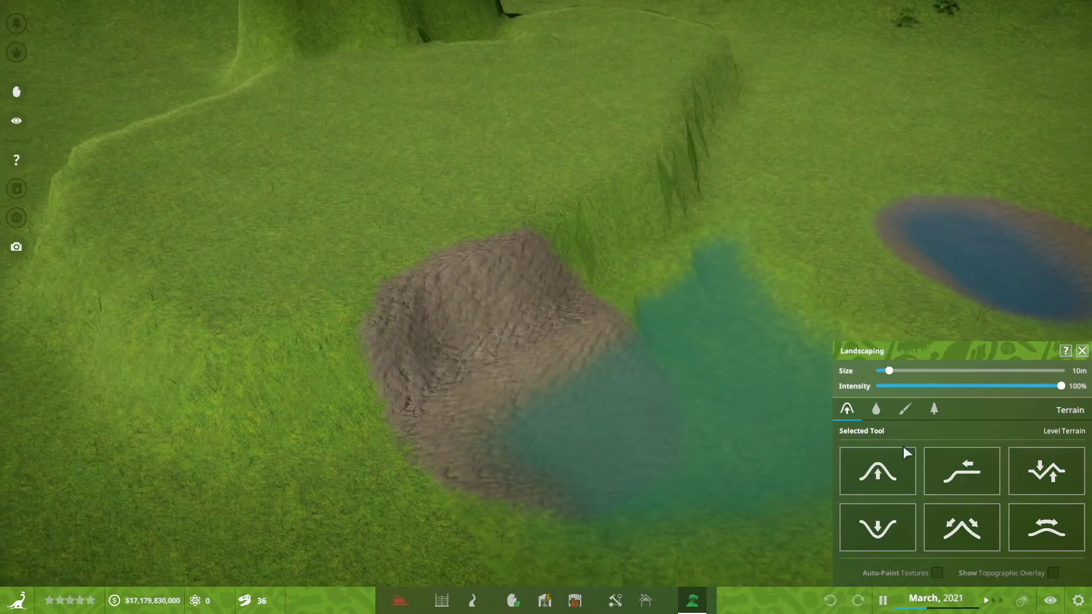
Step: Place a Calm Water pond on the plateau above the extended pond, at 10 m size and 3 m depth
left_click(880, 410)
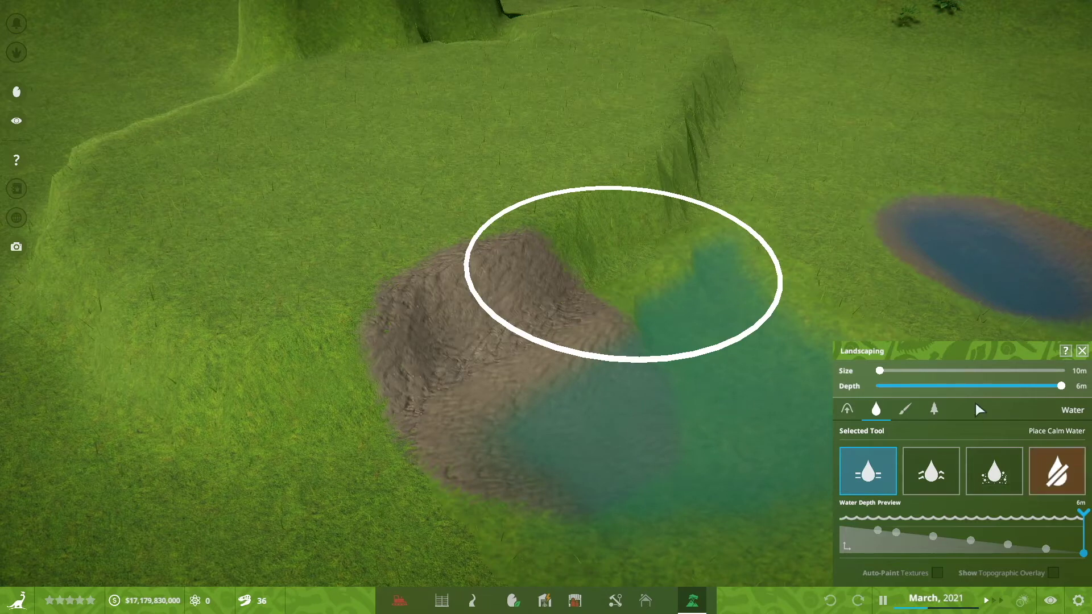
left_click(962, 386)
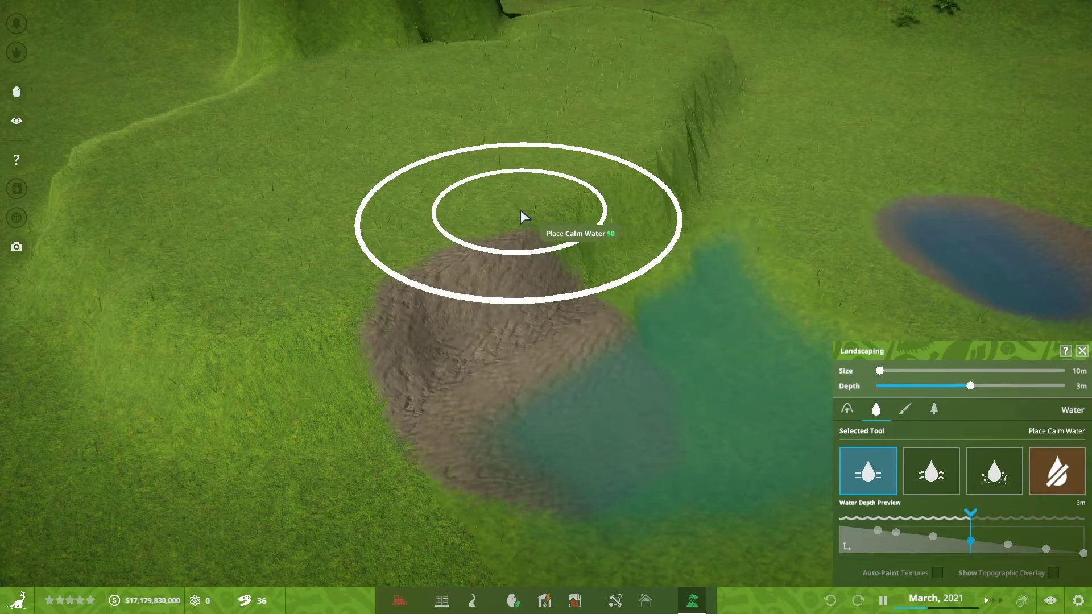
mouse_move(506, 155)
left_mouse_down()
mouse_move(500, 131)
mouse_move(429, 166)
mouse_move(383, 230)
mouse_move(527, 169)
mouse_move(595, 104)
mouse_move(570, 166)
mouse_move(535, 207)
mouse_move(427, 274)
mouse_move(455, 242)
mouse_move(531, 198)
mouse_move(609, 306)
mouse_move(564, 266)
mouse_move(585, 296)
left_mouse_up()
right_click(595, 320)
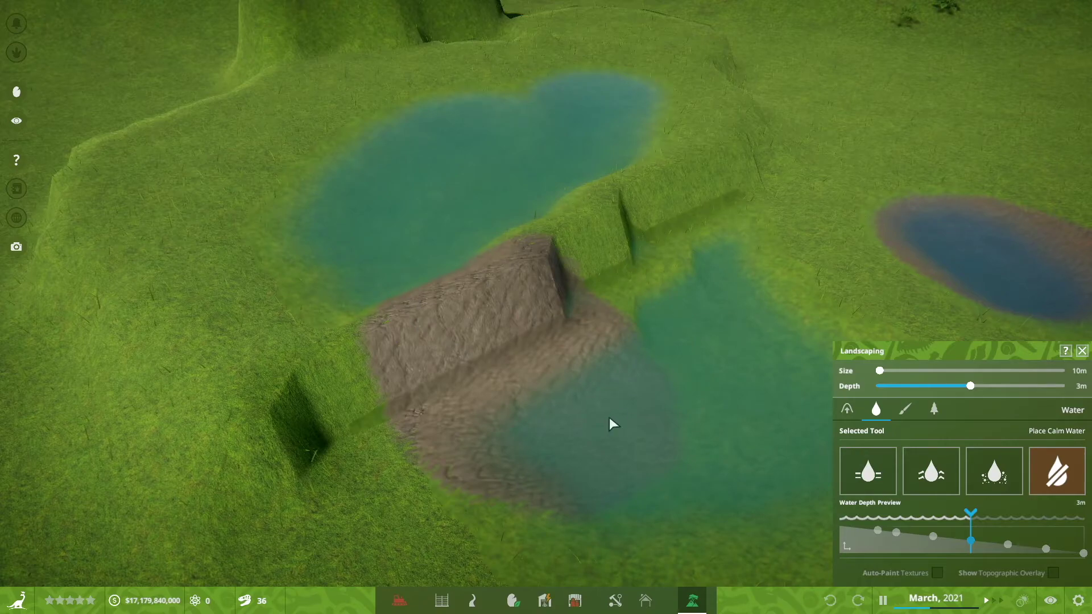
Step: Examine the dividing bank and height difference between the plateau pond and the lower pond from several angles
mouse_move(609, 418)
left_mouse_down()
mouse_move(591, 407)
mouse_move(569, 284)
mouse_move(626, 335)
mouse_move(683, 347)
mouse_move(666, 385)
left_mouse_up()
scroll(667, 385, "up", 3)
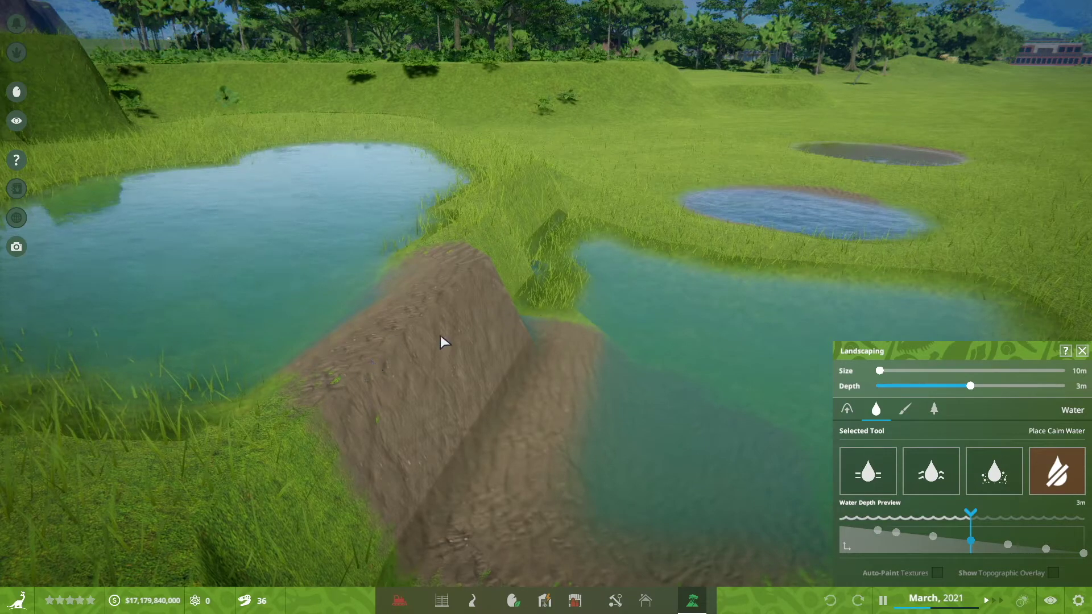
left_click_drag(440, 341, 617, 329)
scroll(617, 328, "up", 1)
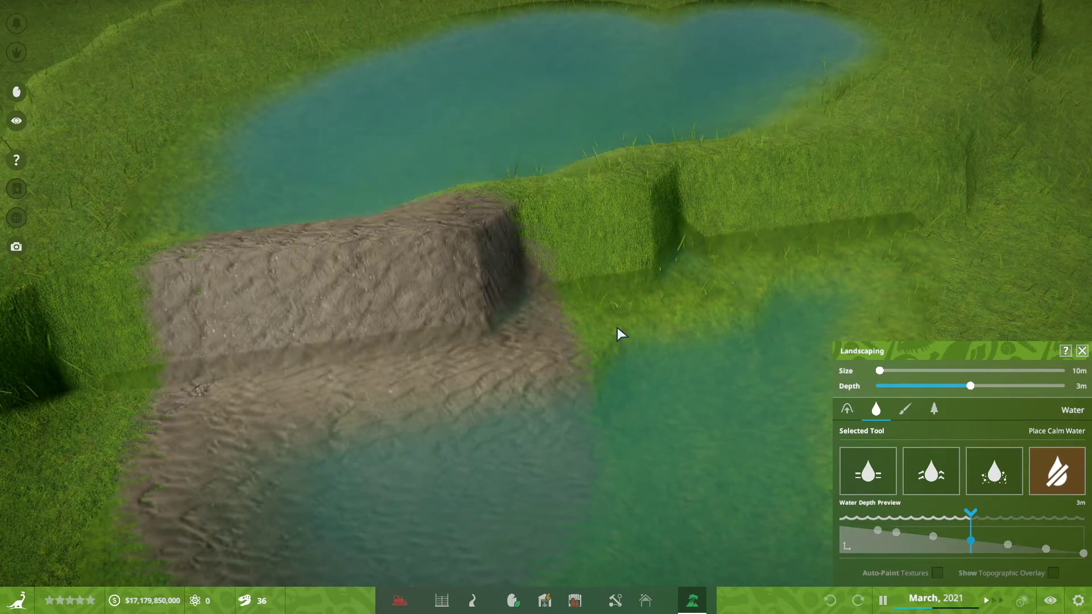
scroll(632, 339, "up", 4)
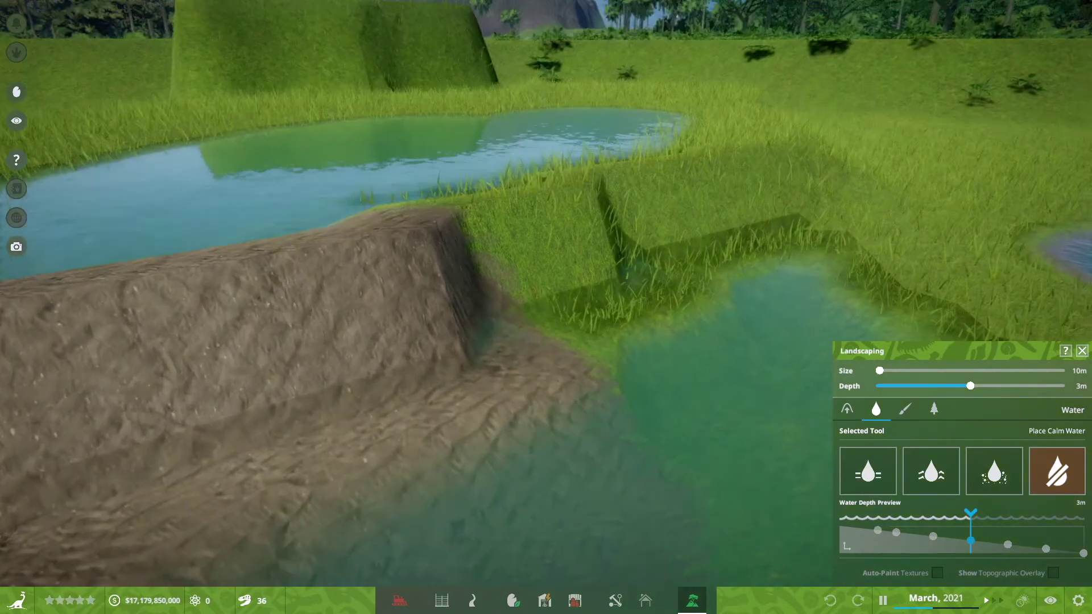
scroll(639, 415, "down", 6)
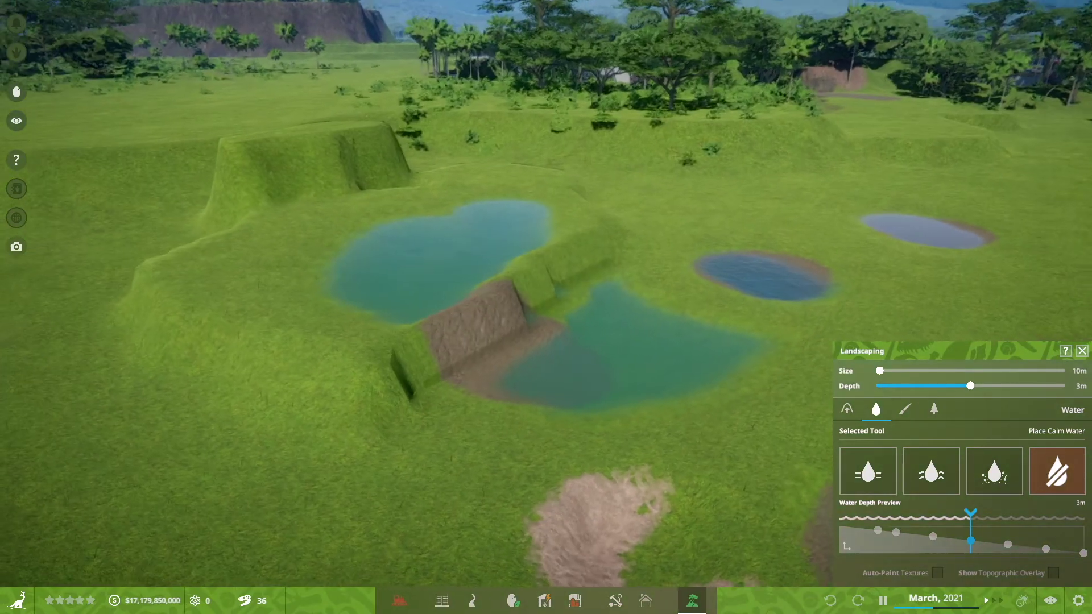
Step: Paint the whole bank between the plateau pond and the lower pond with Rock substrate, at 10 m size and 20% intensity
scroll(681, 401, "up", 2)
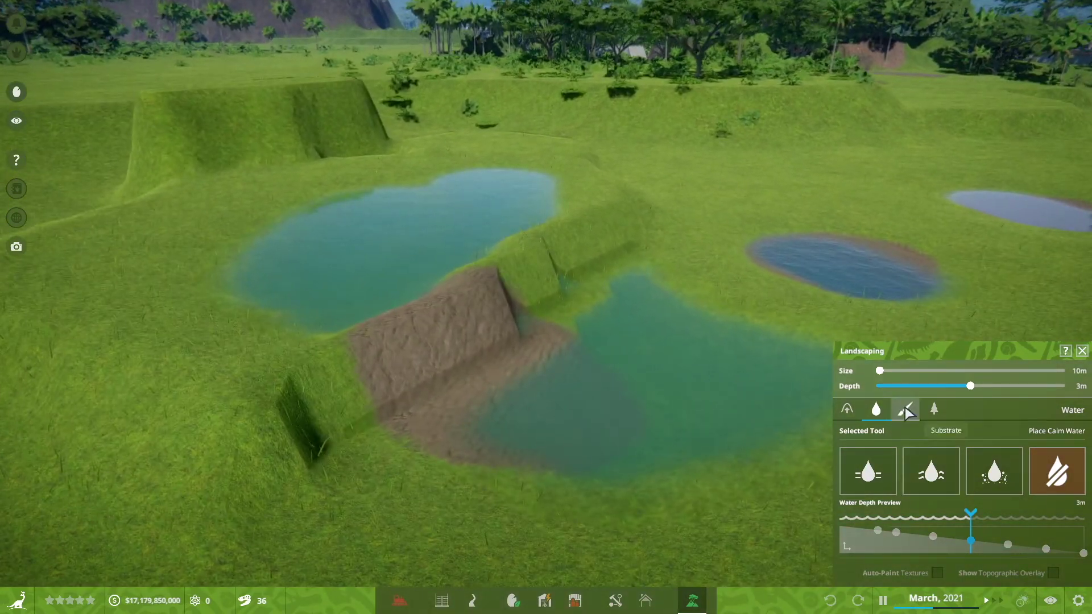
left_click(905, 409)
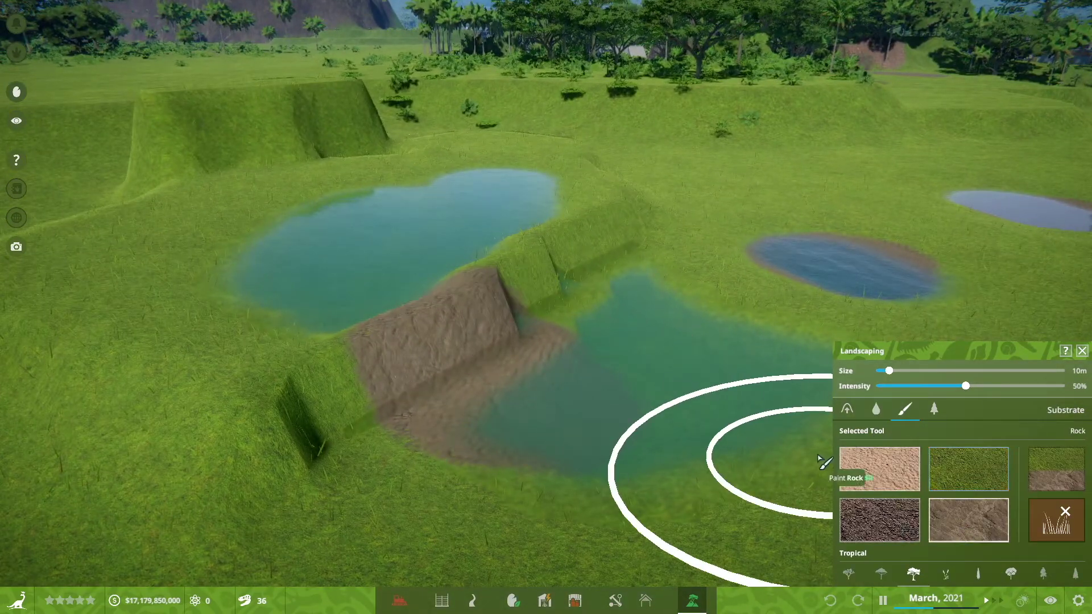
left_click(907, 386)
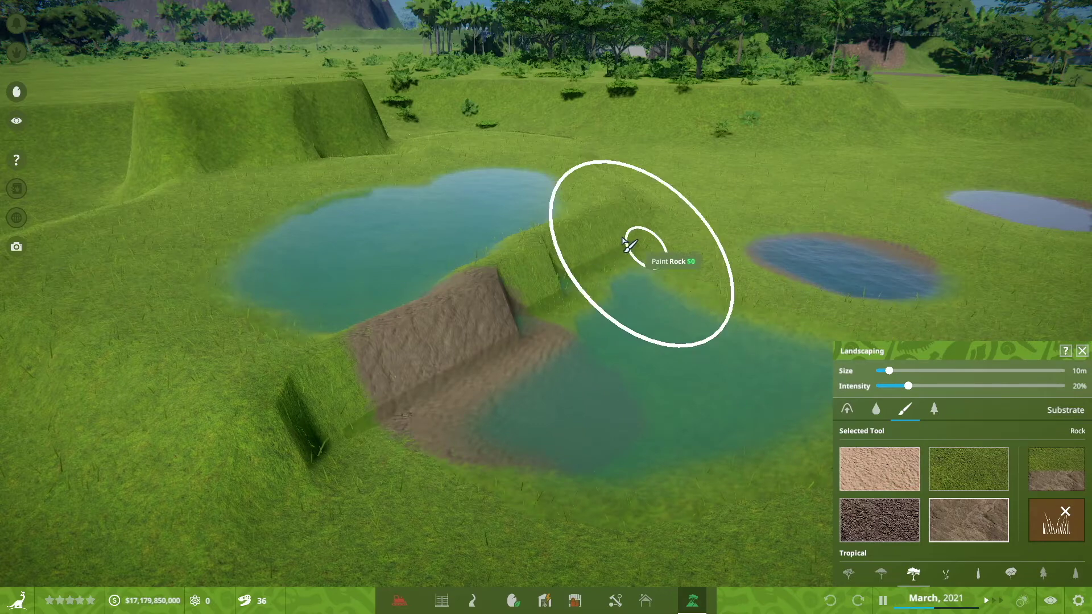
mouse_move(609, 237)
left_mouse_down()
mouse_move(587, 252)
mouse_move(646, 336)
mouse_move(565, 253)
mouse_move(446, 333)
mouse_move(350, 373)
mouse_move(587, 239)
mouse_move(455, 307)
mouse_move(470, 312)
left_mouse_up()
right_click(532, 340)
Step: Examine the rock-painted bank between the two ponds up close at its base and from above
scroll(535, 342, "up", 2)
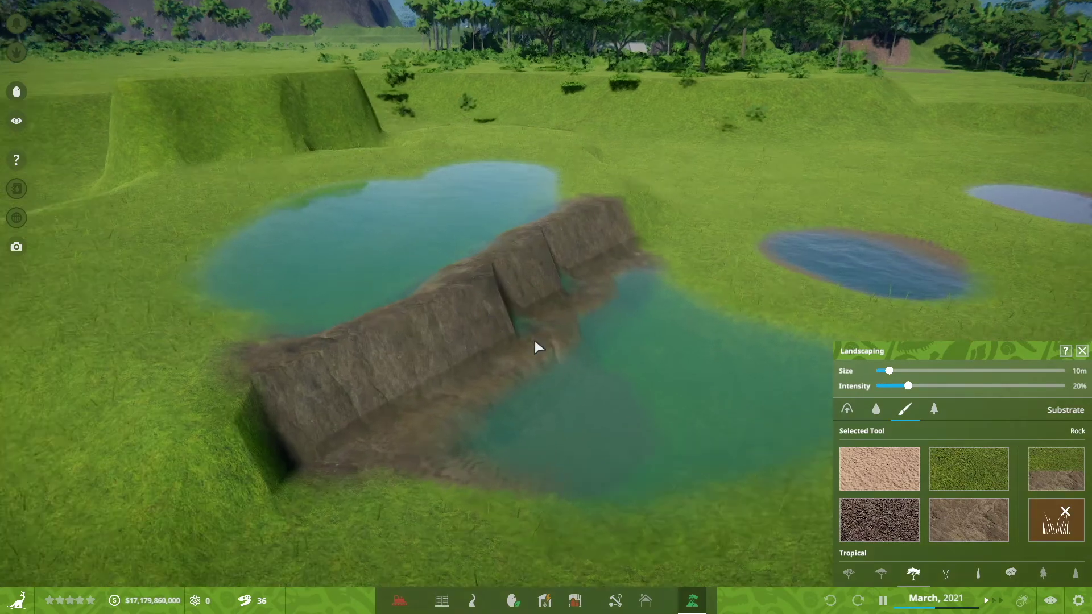
left_click_drag(539, 347, 467, 319)
scroll(691, 343, "up", 2)
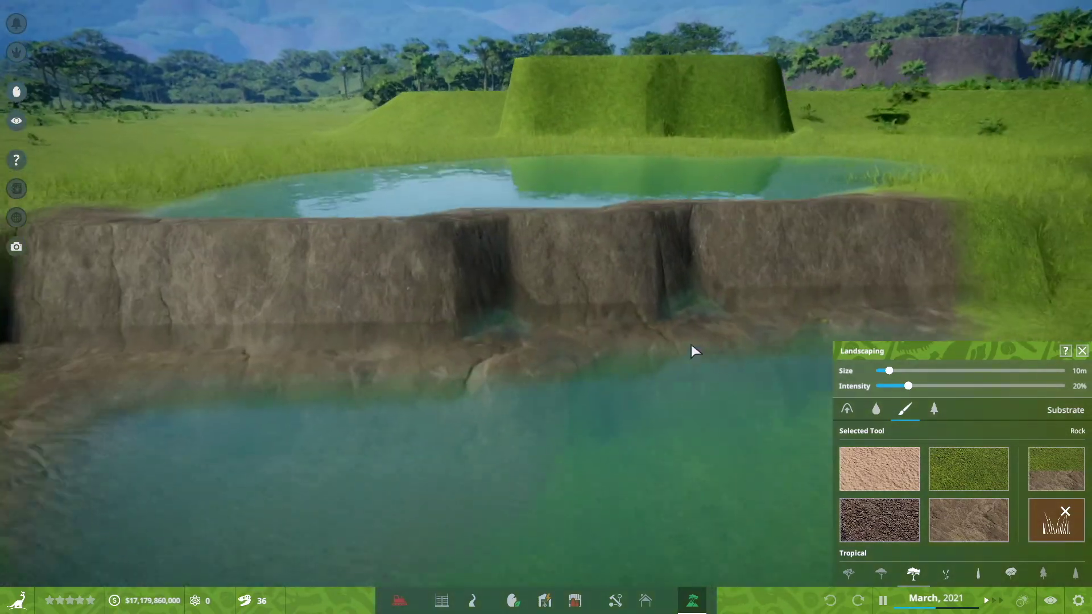
left_click_drag(690, 343, 503, 360)
scroll(489, 367, "up", 4)
scroll(431, 404, "up", 3)
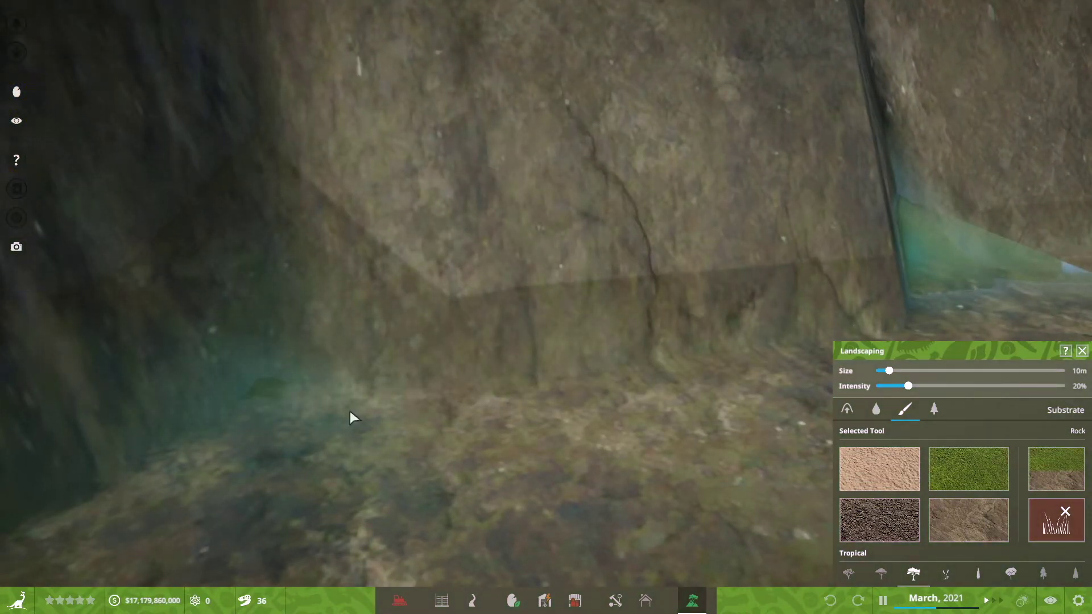
scroll(349, 411, "down", 10)
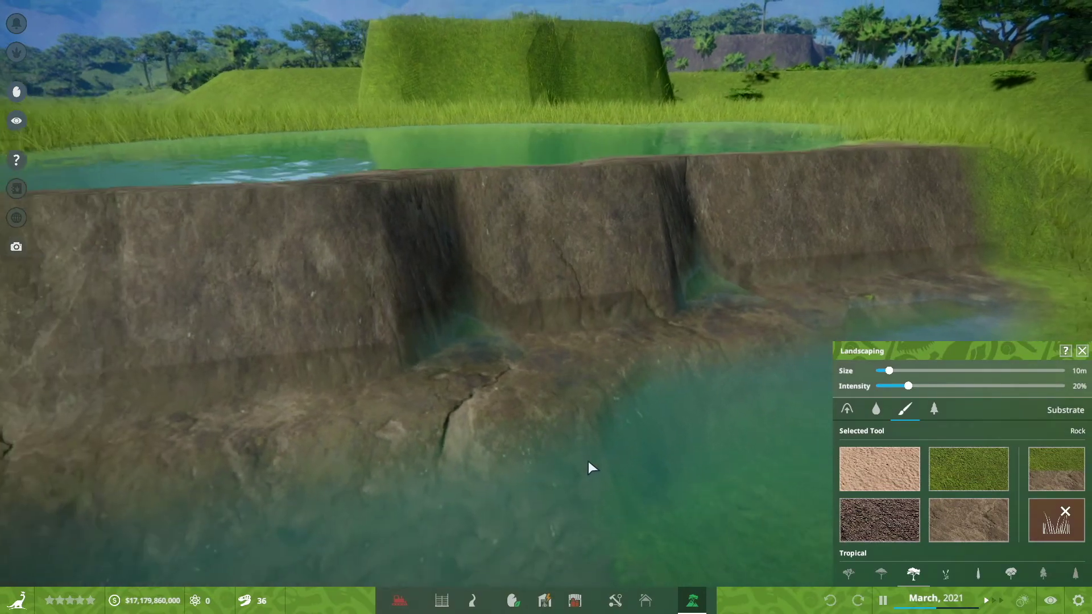
scroll(597, 456, "down", 4)
left_click_drag(602, 453, 602, 518)
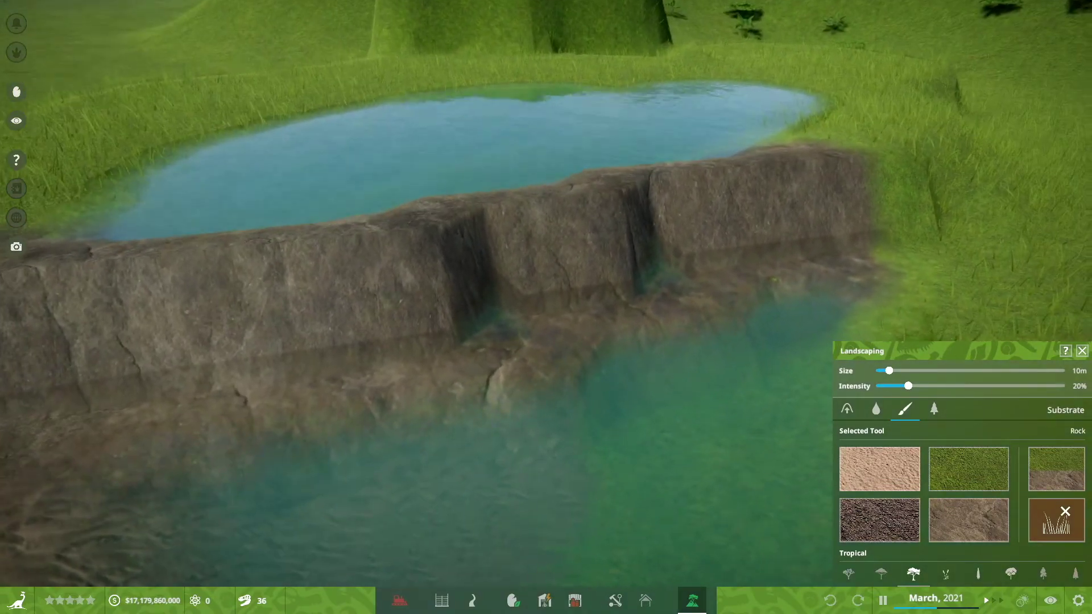
scroll(624, 438, "down", 10)
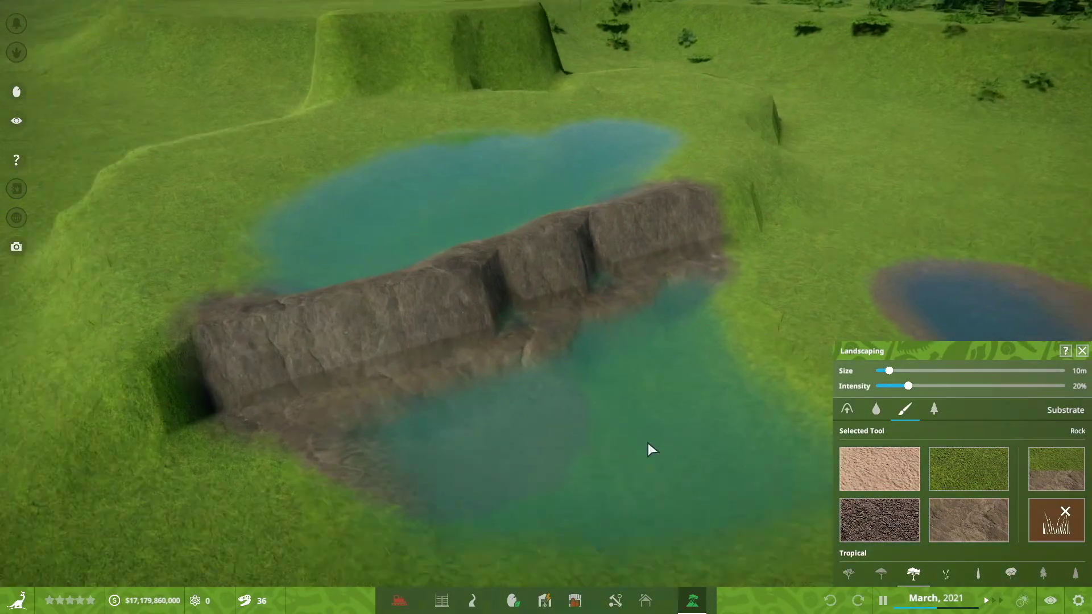
scroll(647, 442, "up", 2)
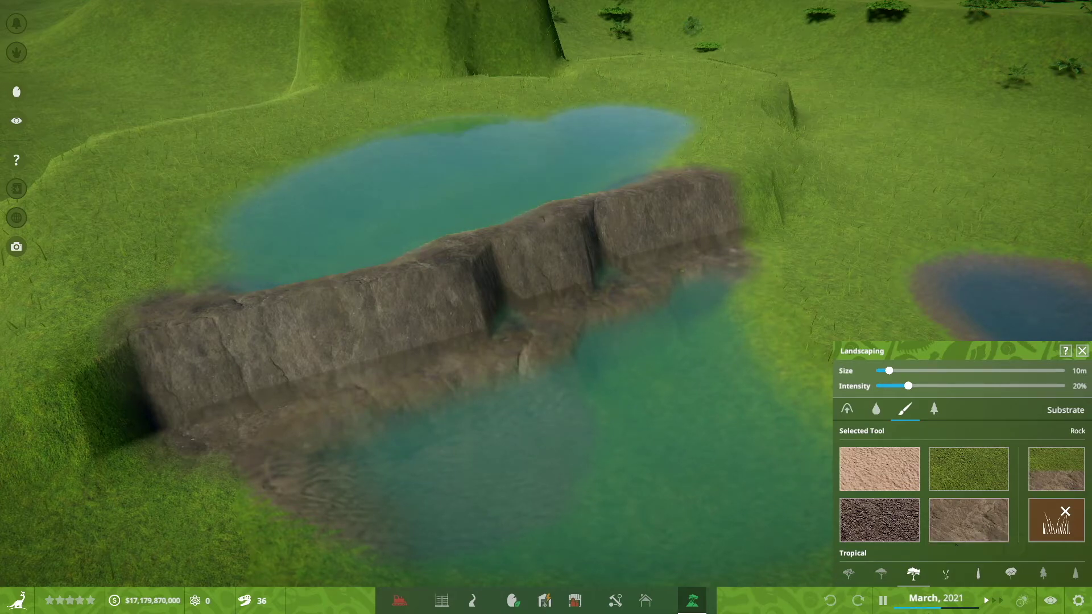
Step: Place a tall Boreal-textured rock from the Rocks & Sticks pieces against the middle of the bank, sunk partly into the ground
left_click(615, 600)
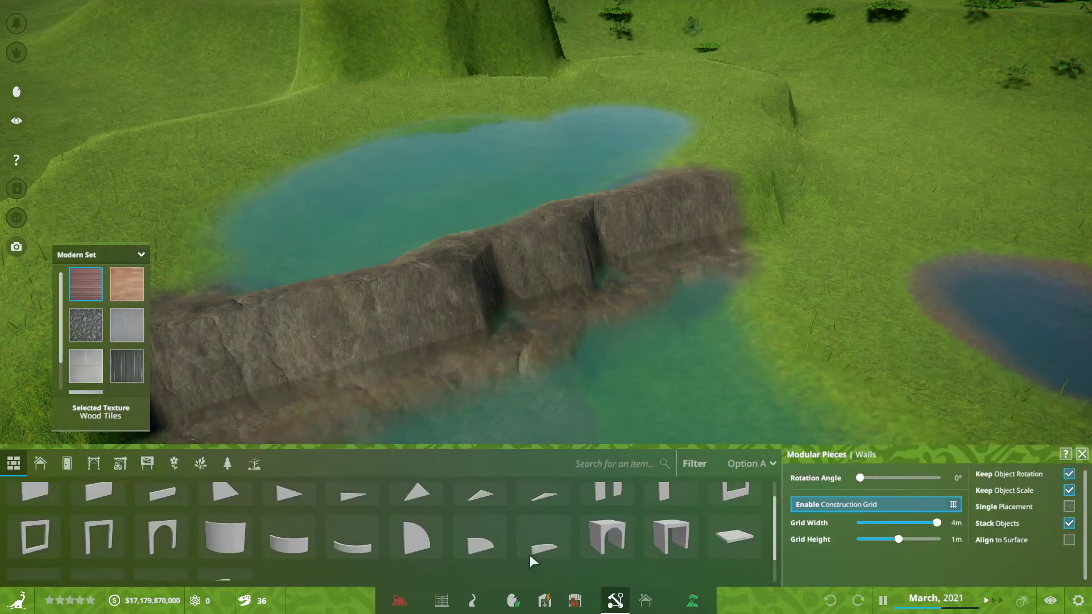
left_click(255, 464)
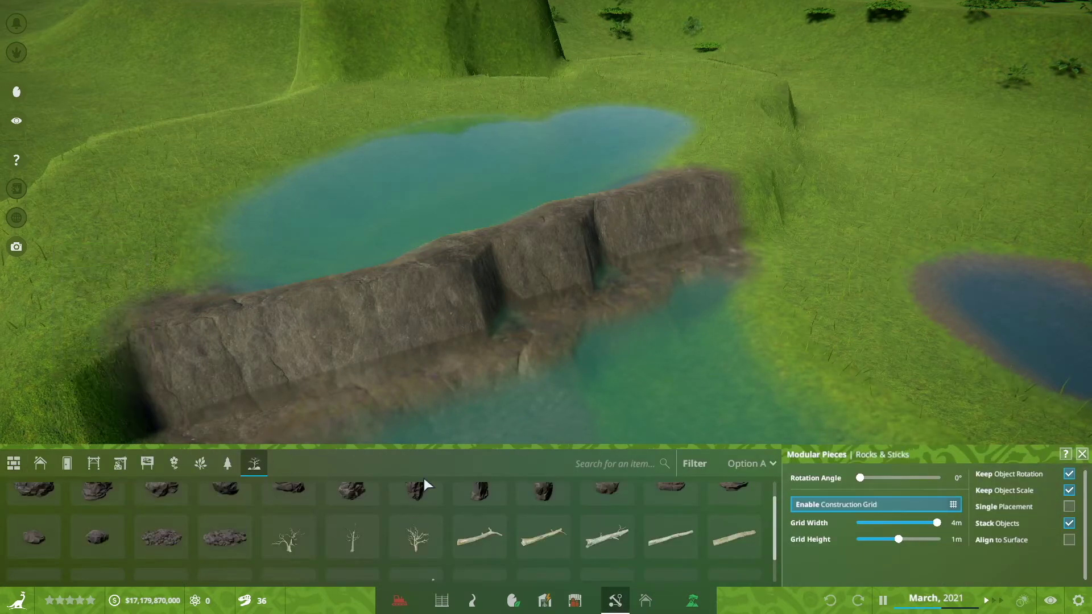
left_click(477, 495)
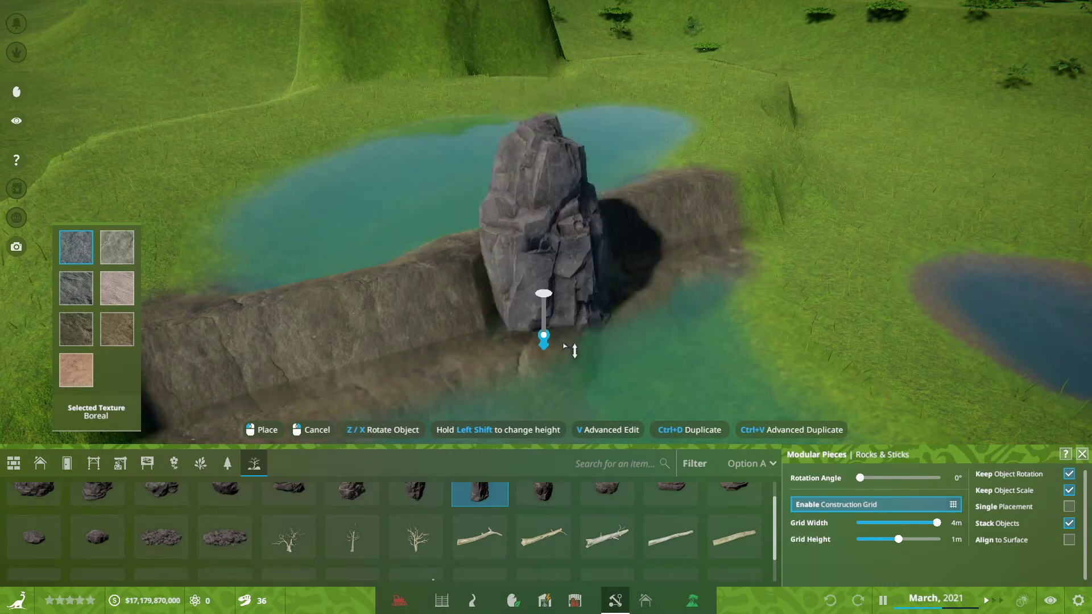
key("shift")
left_click(543, 387)
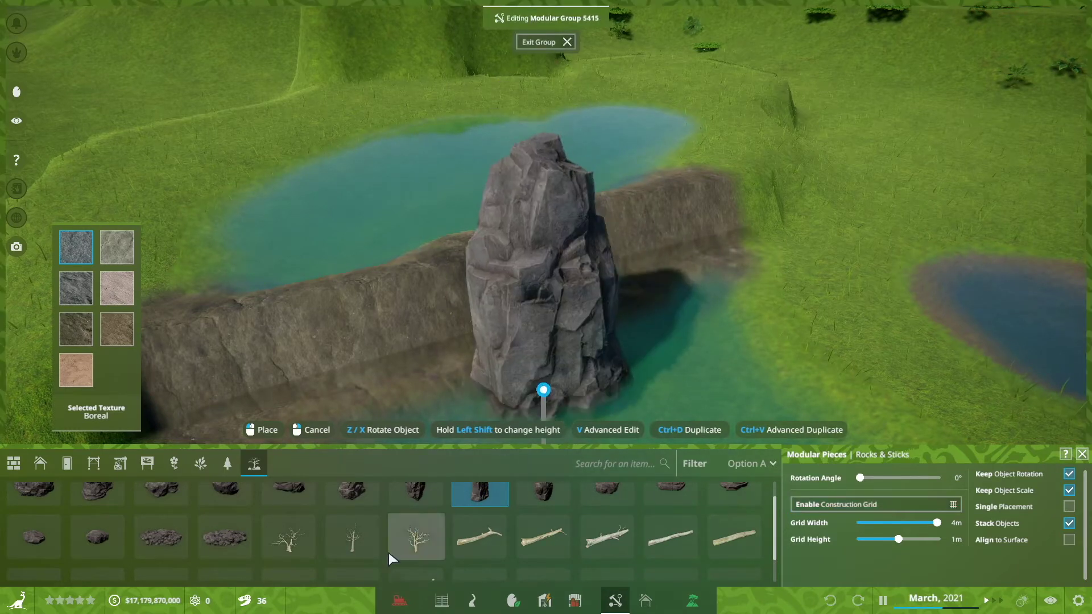
Step: Add a small Boreal-textured rock to the same group, set on the bank's rim beside the tall rock
left_click(599, 492)
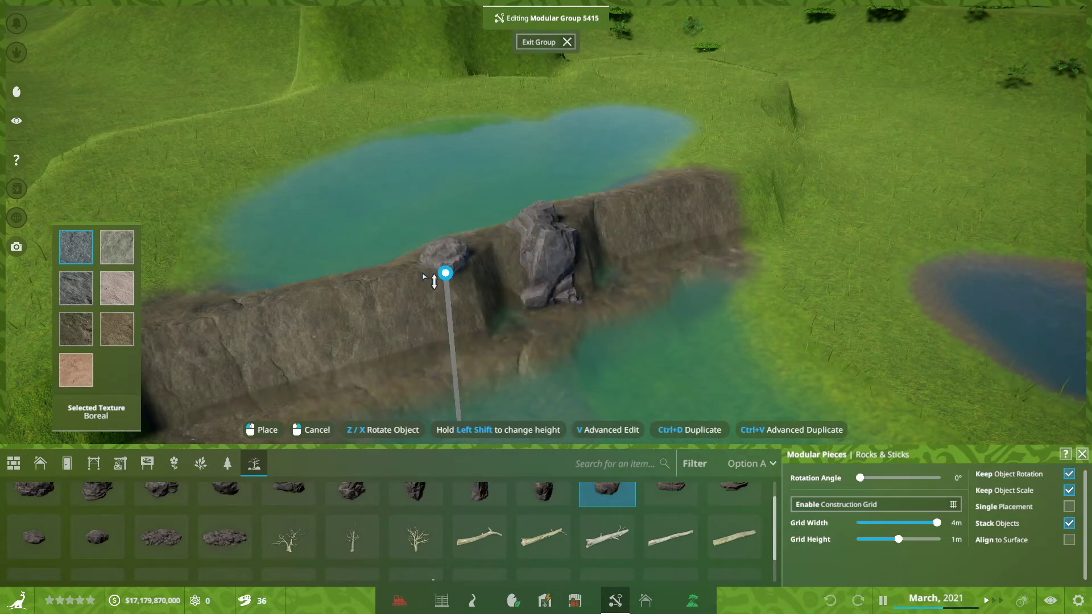
left_click(503, 277)
right_click(799, 245)
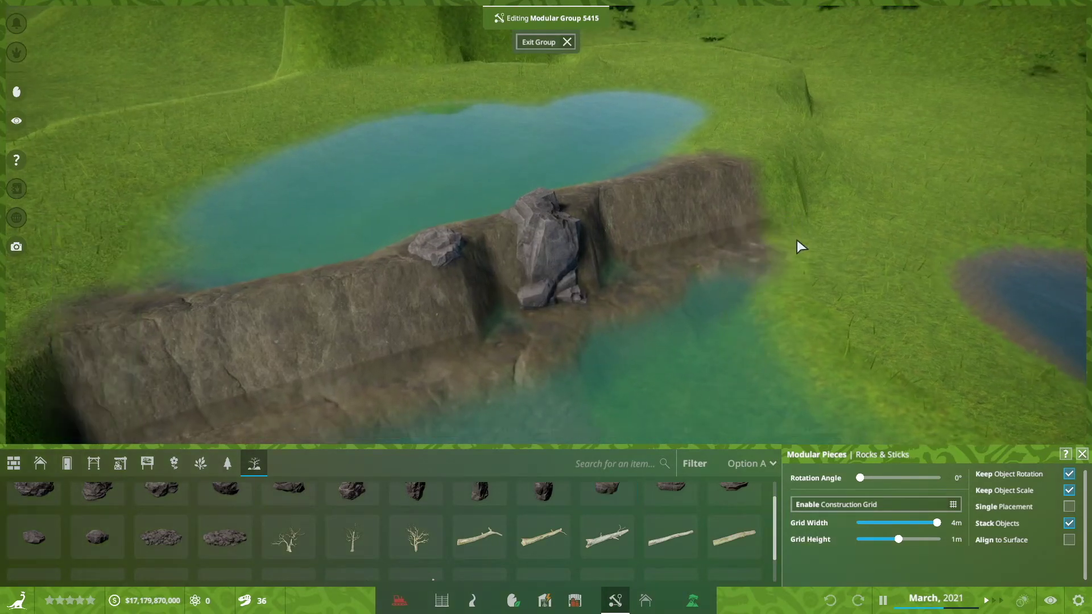
Step: Scale the small rock on the bank's rim much taller and deeper, turning it into a slender pillar
scroll(799, 246, "up", 5)
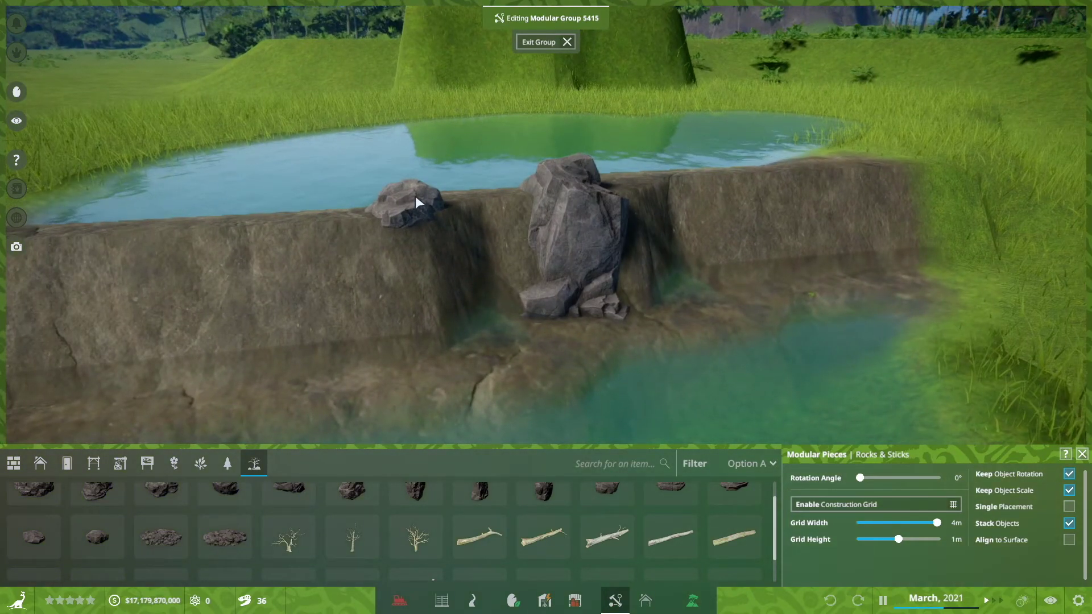
left_click(418, 202)
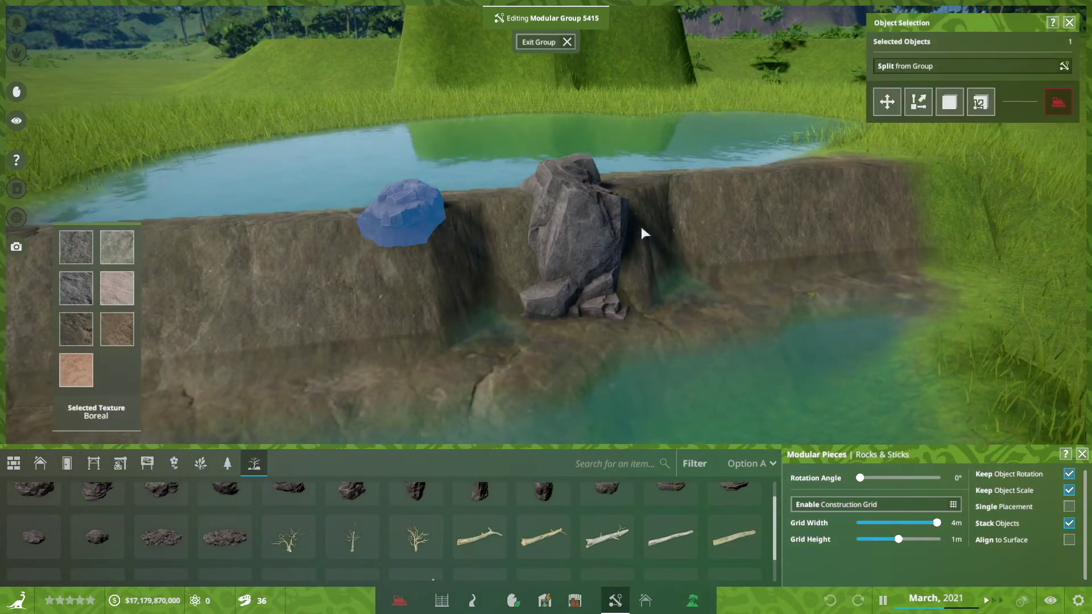
left_click(912, 105)
left_click(359, 174)
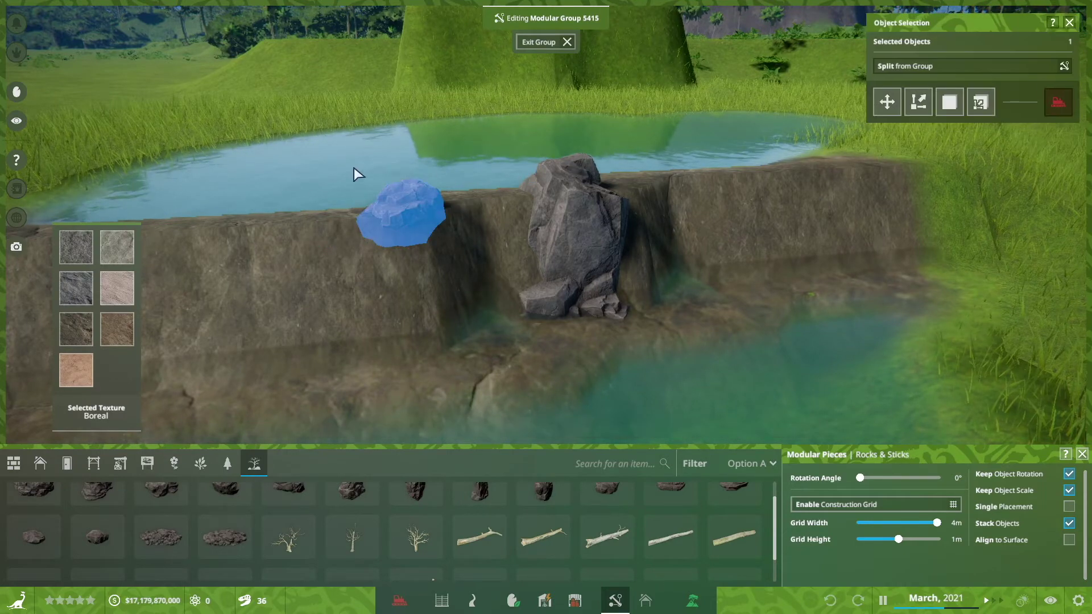
left_click(918, 102)
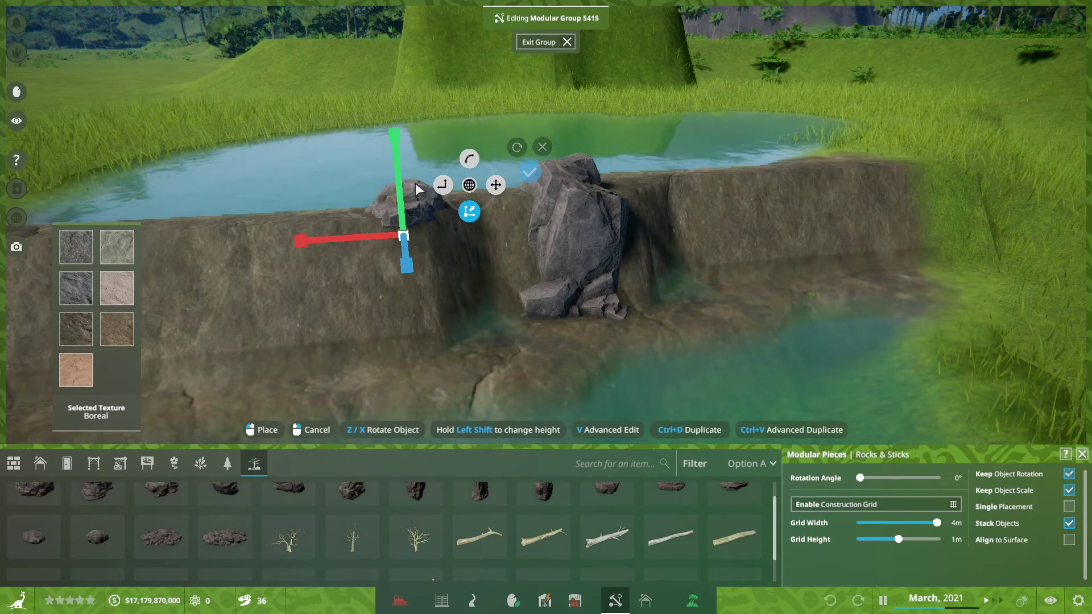
left_click_drag(403, 215, 333, 6)
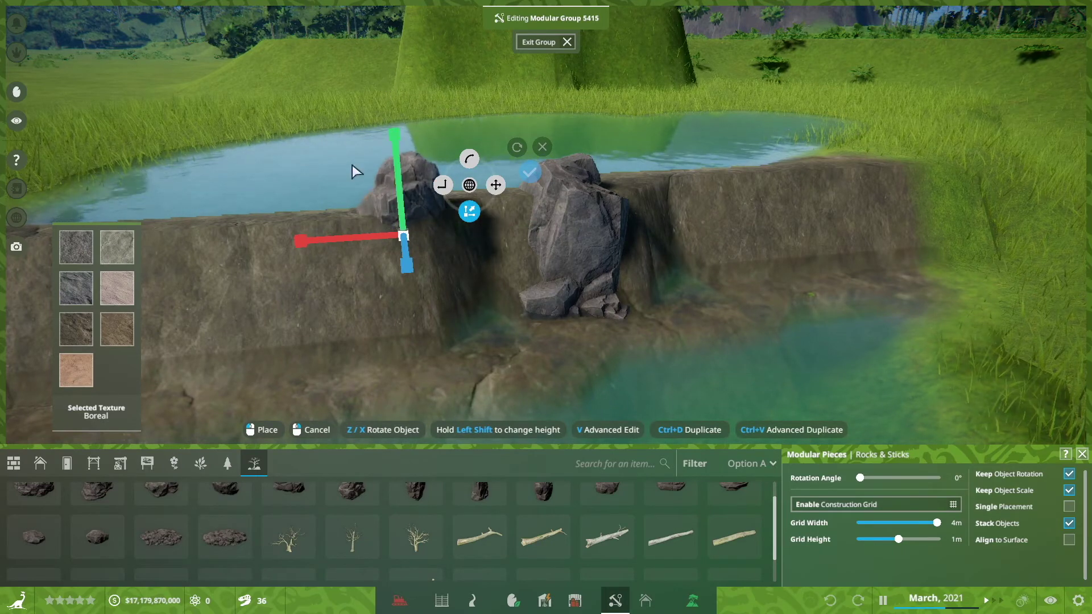
left_click_drag(407, 223, 395, 7)
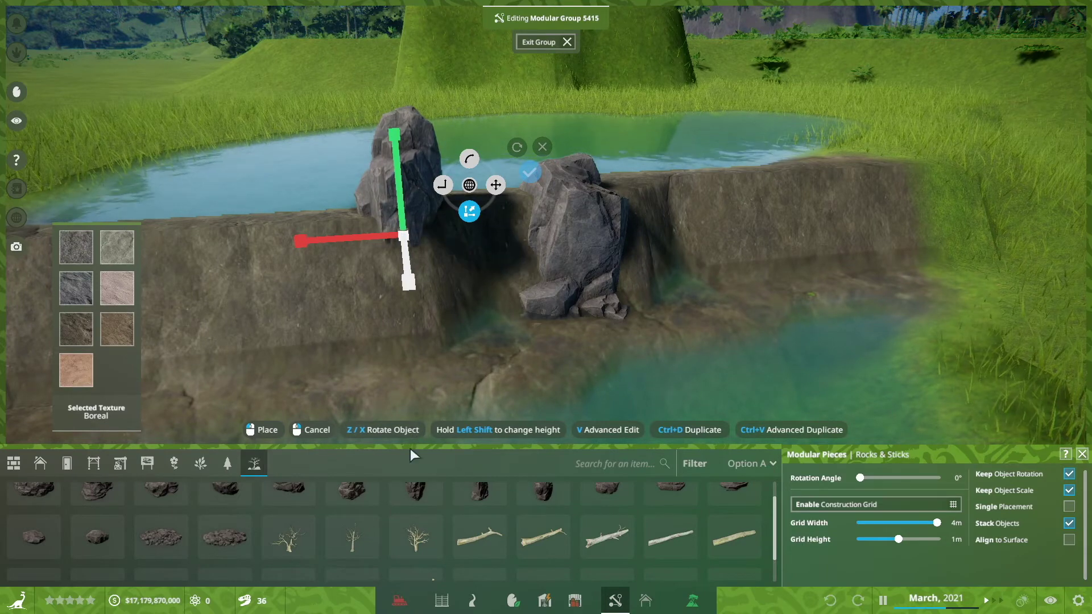
left_click_drag(410, 448, 411, 486)
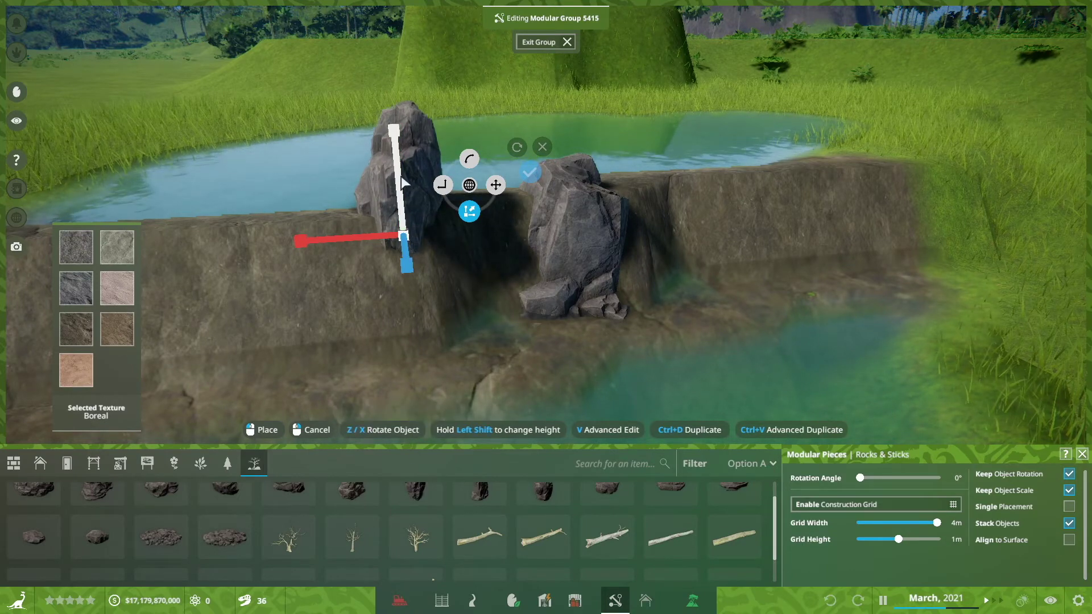
left_click_drag(402, 183, 304, 13)
Step: Lower the stretched rock and bring it forward against the bank's face, then deselect it
left_click(442, 185)
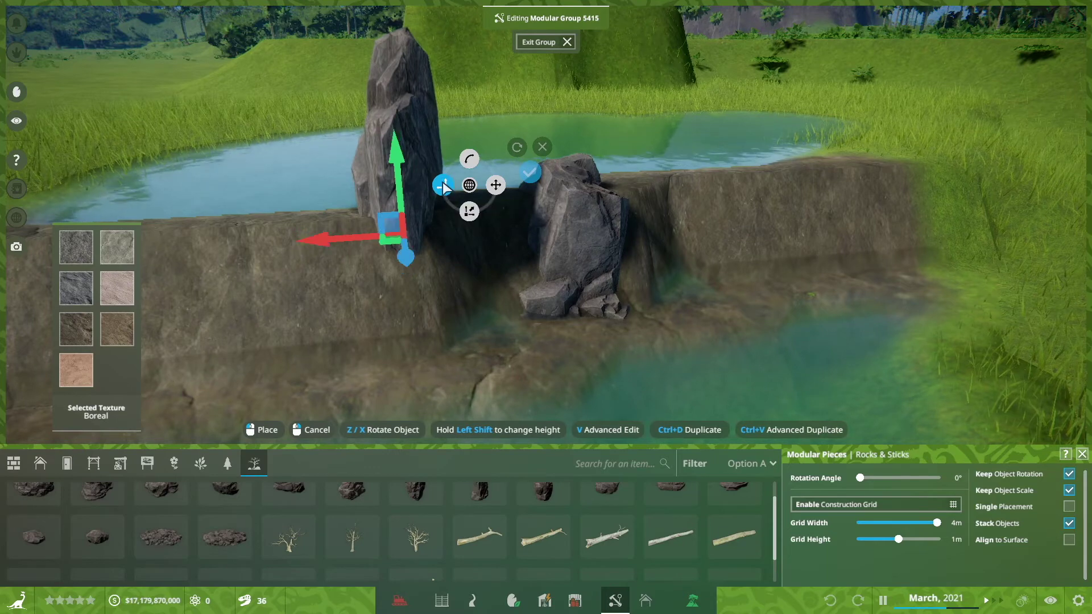
left_click_drag(394, 151, 413, 304)
left_click_drag(418, 383, 425, 426)
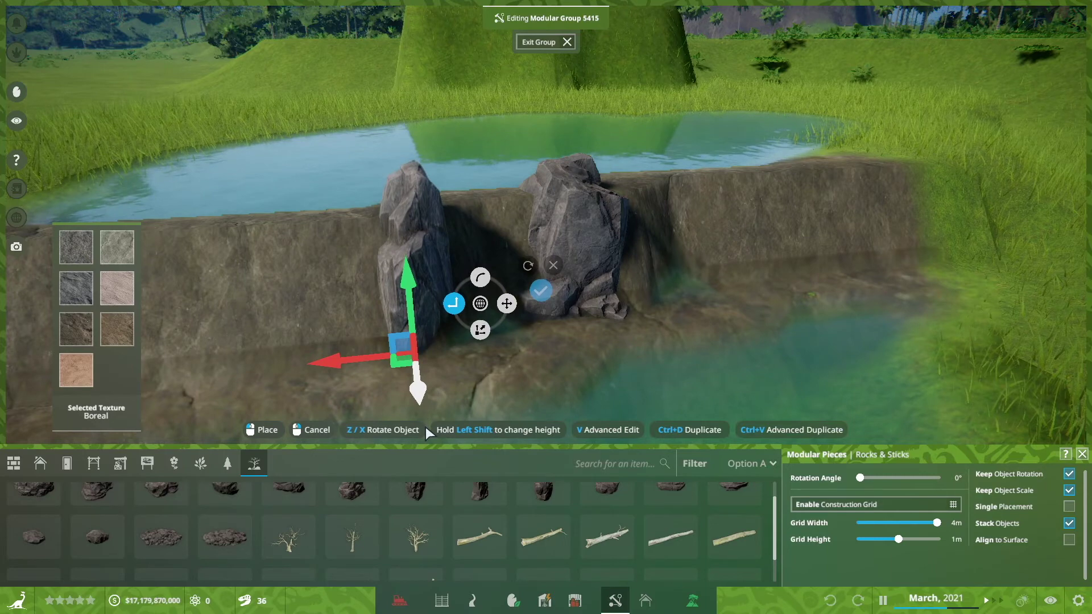
left_click(540, 291)
scroll(658, 370, "up", 5)
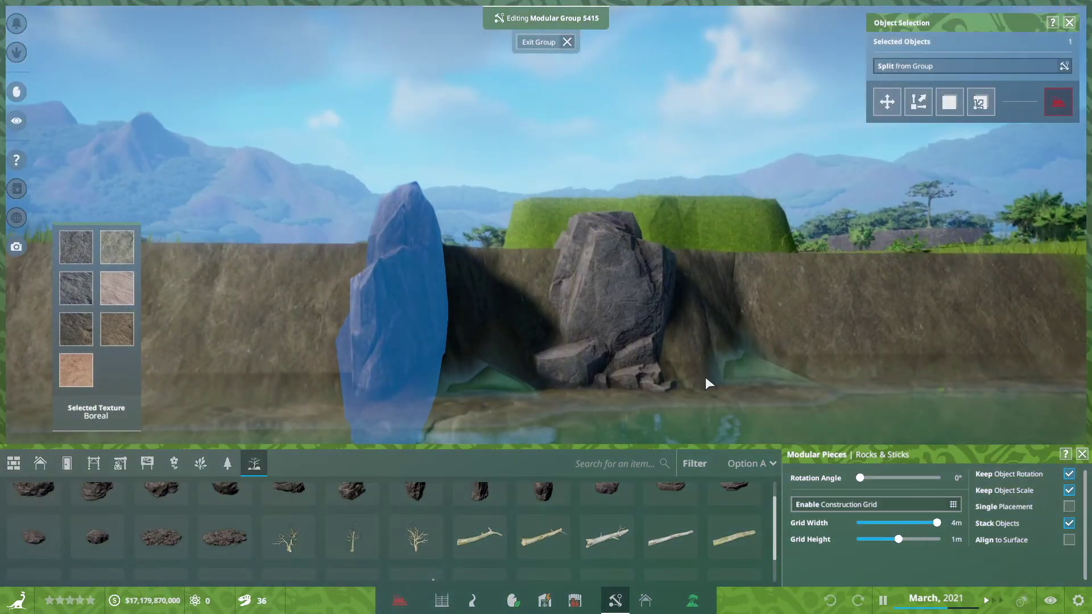
scroll(705, 377, "up", 3)
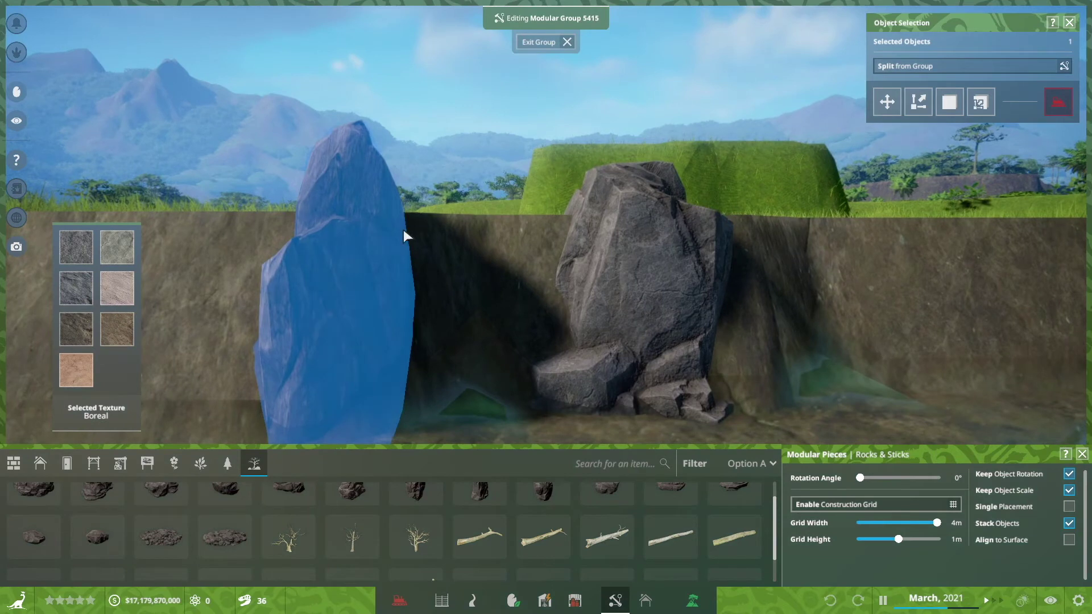
left_click(517, 233)
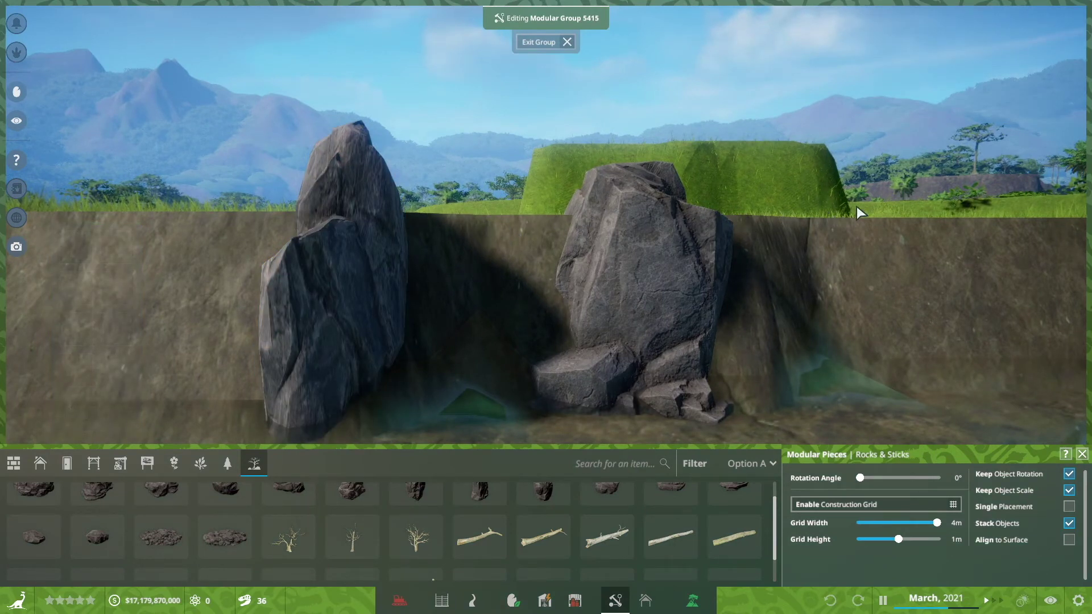
Step: Examine the two rocks on the bank between the ponds from water level, from above and from a distance
scroll(941, 341, "down", 8)
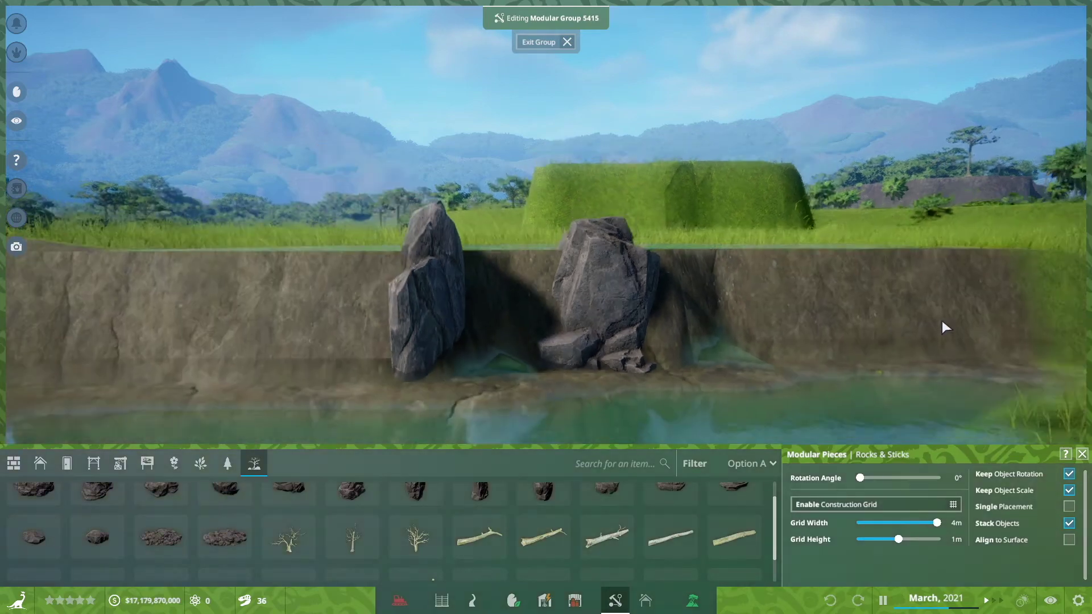
left_click_drag(942, 321, 927, 324)
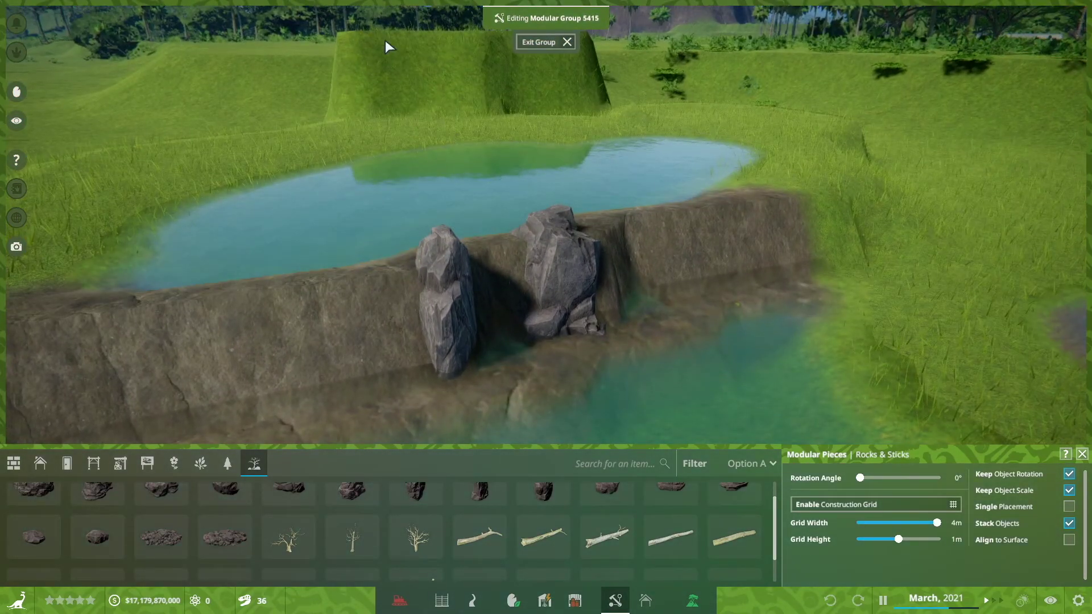
scroll(661, 283, "down", 8)
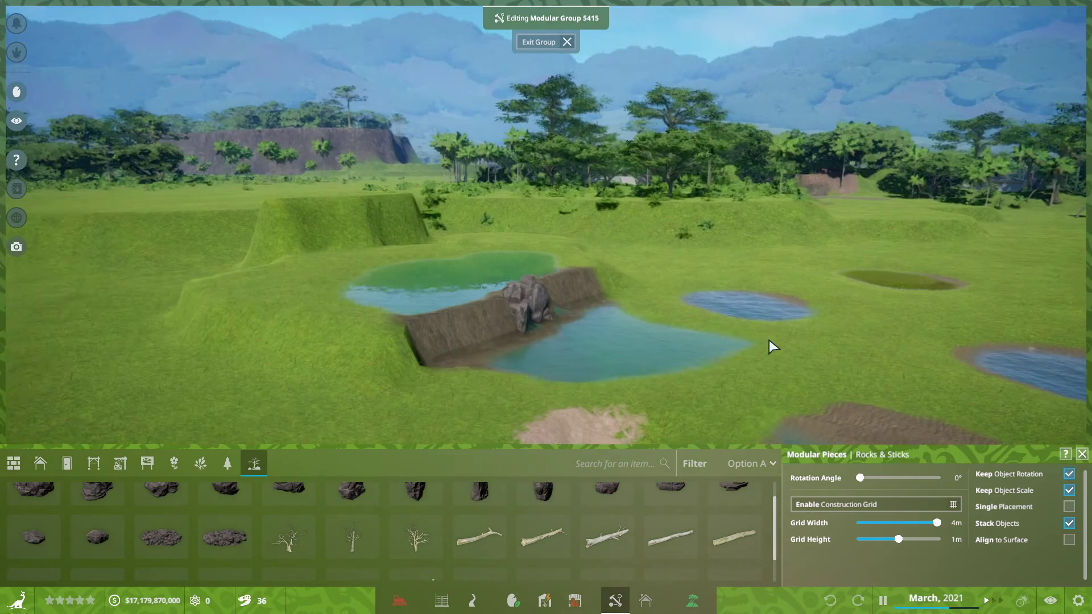
scroll(768, 340, "up", 1)
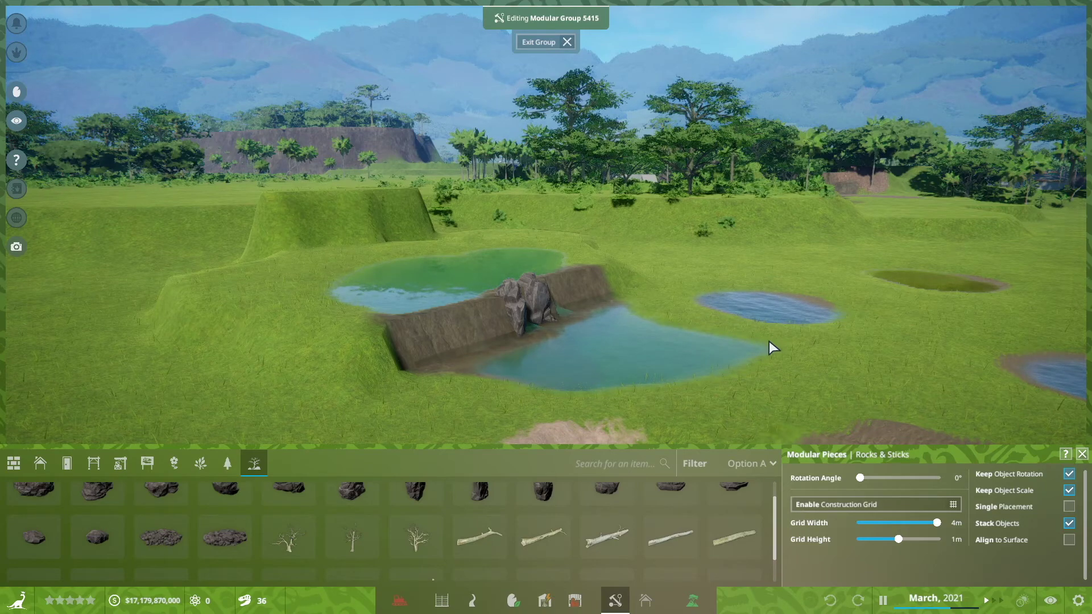
scroll(759, 343, "down", 3)
mouse_move(759, 342)
left_mouse_down()
mouse_move(759, 398)
mouse_move(796, 406)
mouse_move(765, 355)
mouse_move(824, 398)
mouse_move(933, 353)
mouse_move(1000, 284)
mouse_move(938, 298)
mouse_move(831, 273)
mouse_move(734, 353)
mouse_move(796, 381)
mouse_move(765, 372)
mouse_move(754, 333)
left_mouse_up()
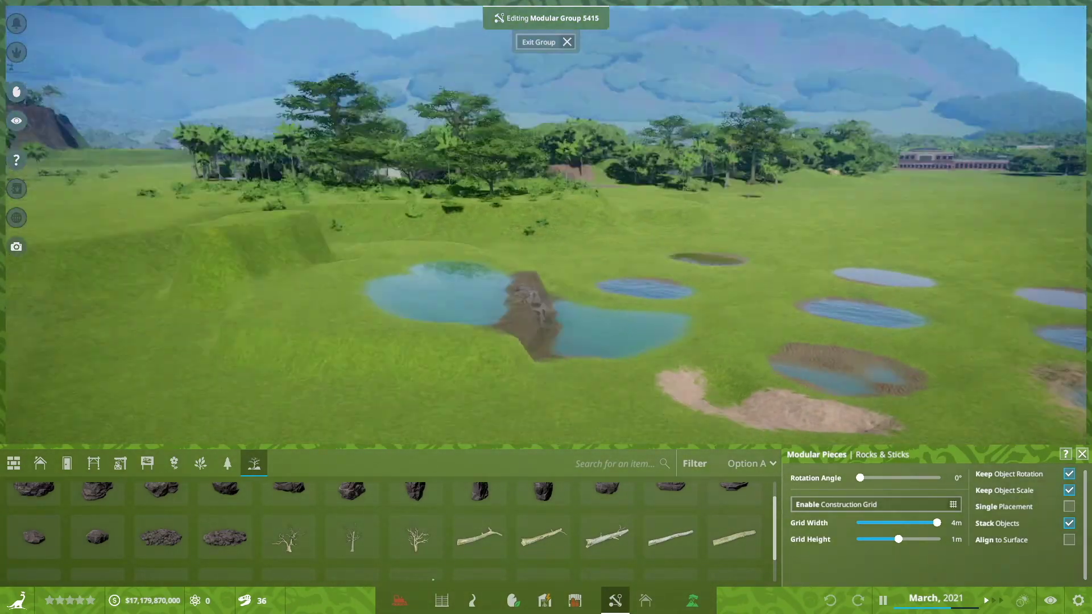
scroll(733, 353, "down", 3)
scroll(754, 333, "up", 4)
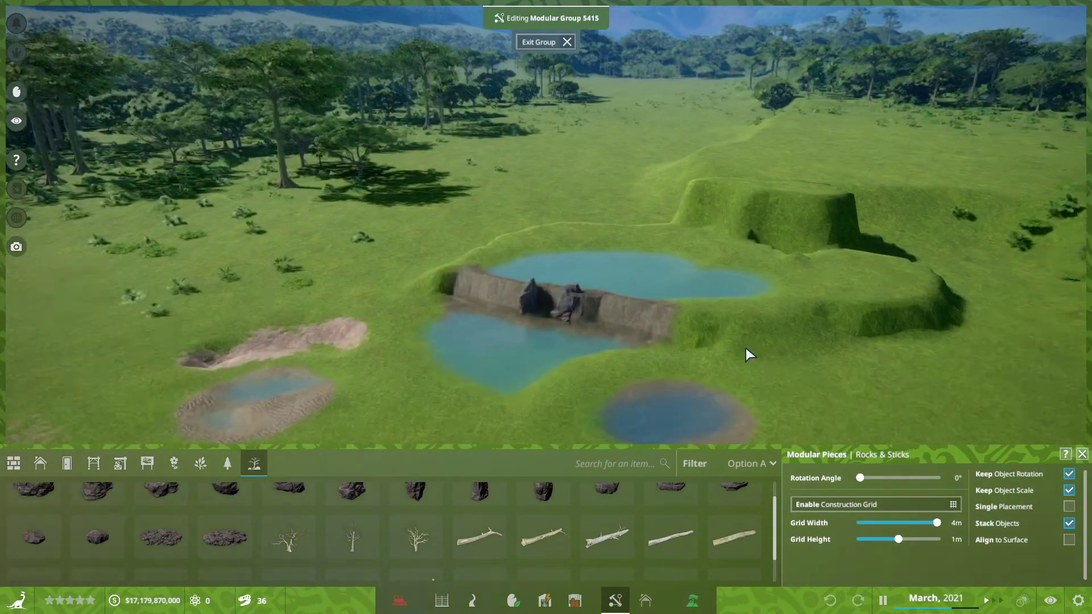
scroll(745, 350, "up", 5)
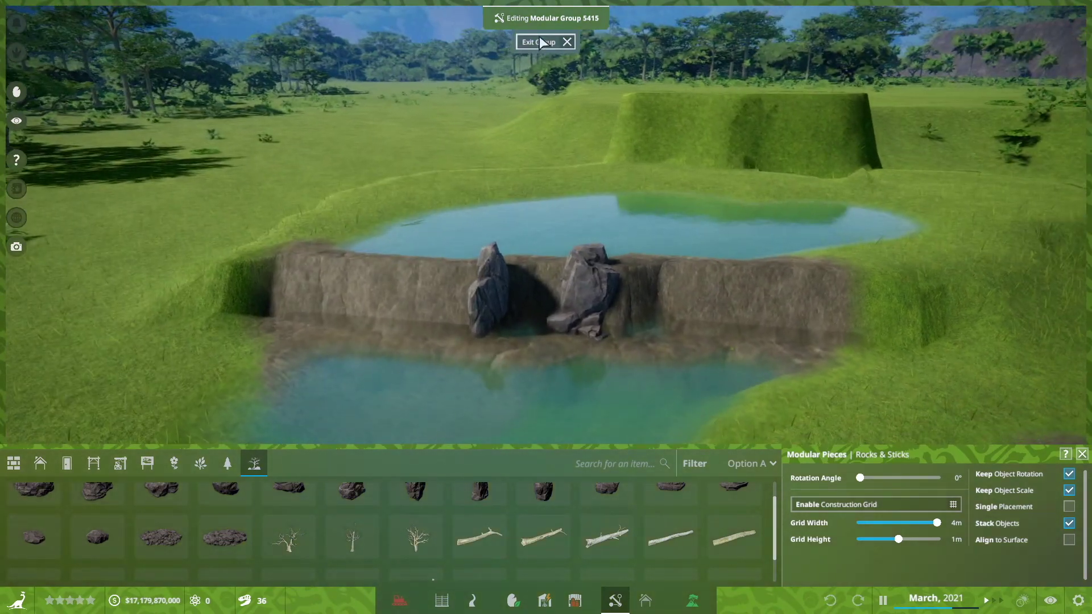
Step: Finish editing the modular group of two rocks and deselect it
left_click(539, 42)
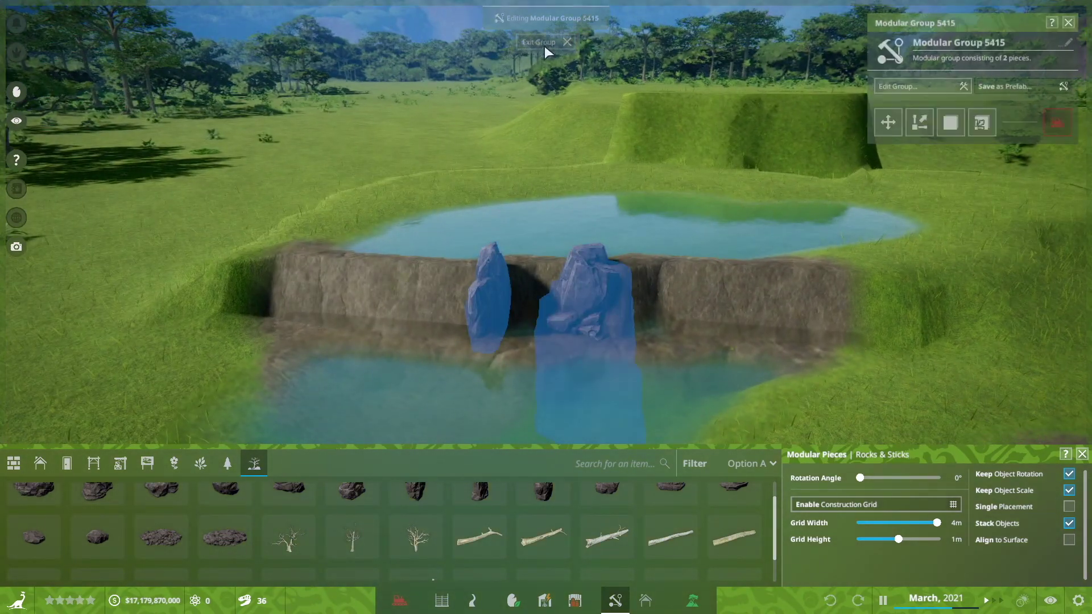
left_click(1069, 22)
left_click_drag(902, 322, 902, 322)
scroll(903, 324, "down", 3)
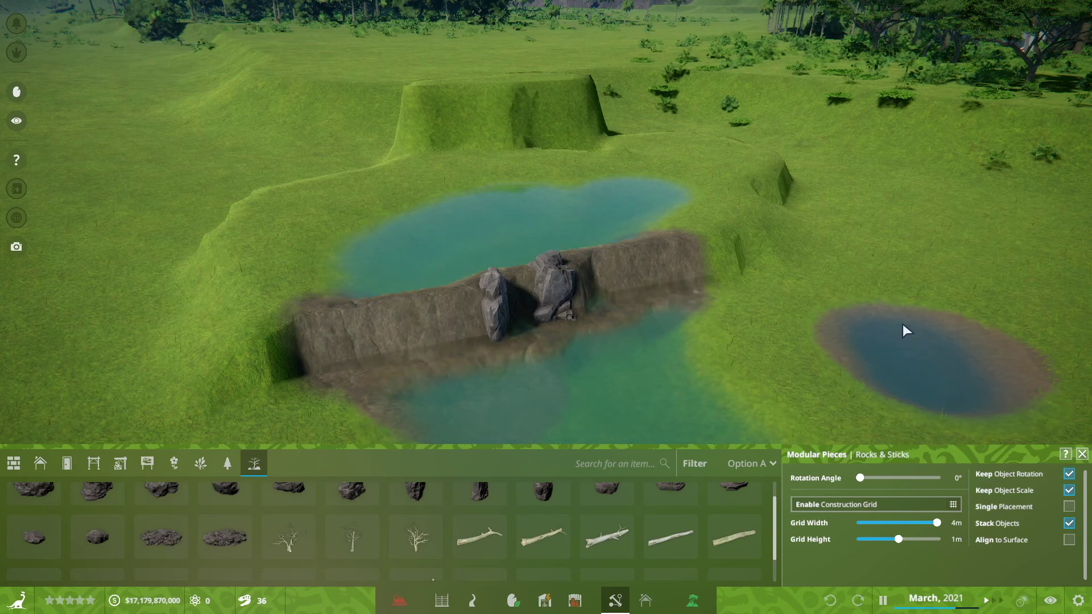
left_click_drag(746, 406, 921, 296)
scroll(777, 291, "down", 10)
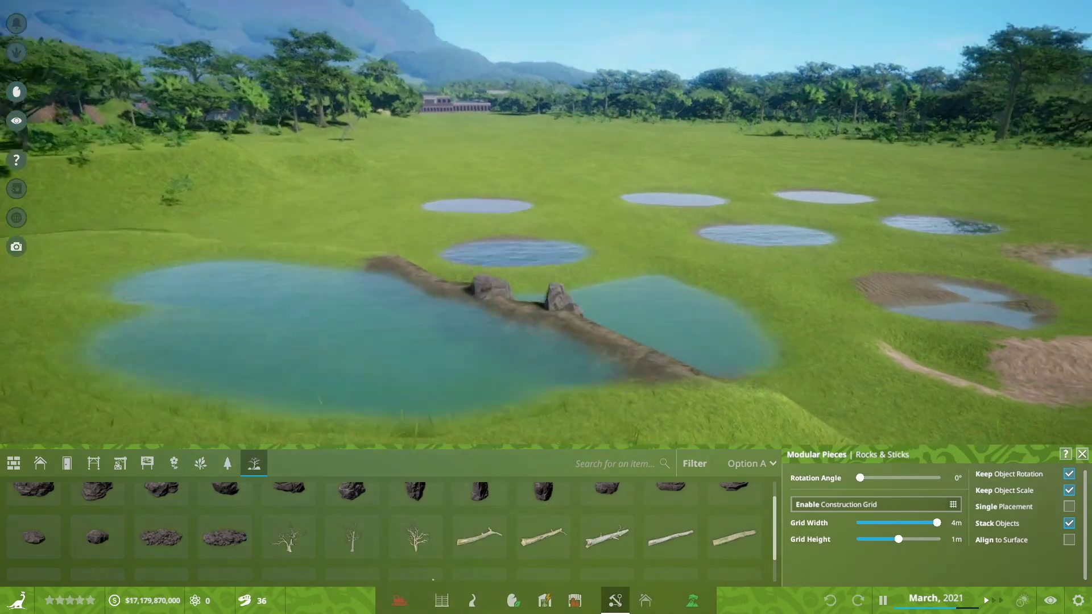